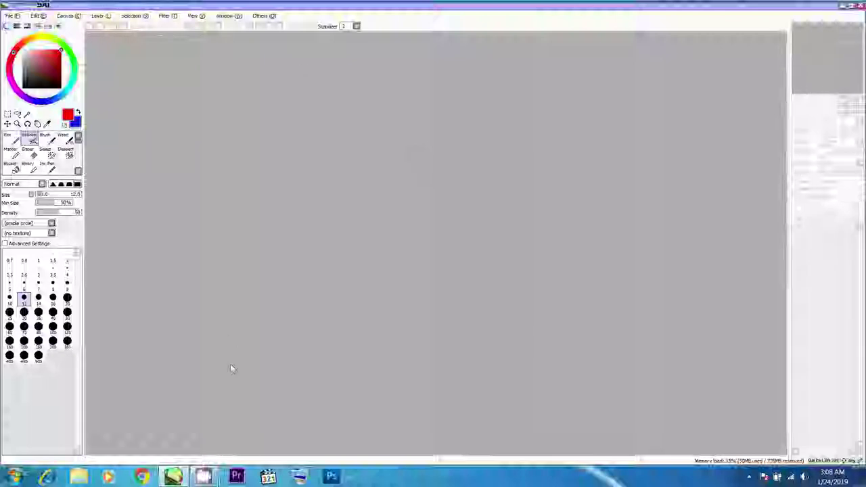
Step: Create a new canvas using the A4 - 300dpi preset
left_click(12, 16)
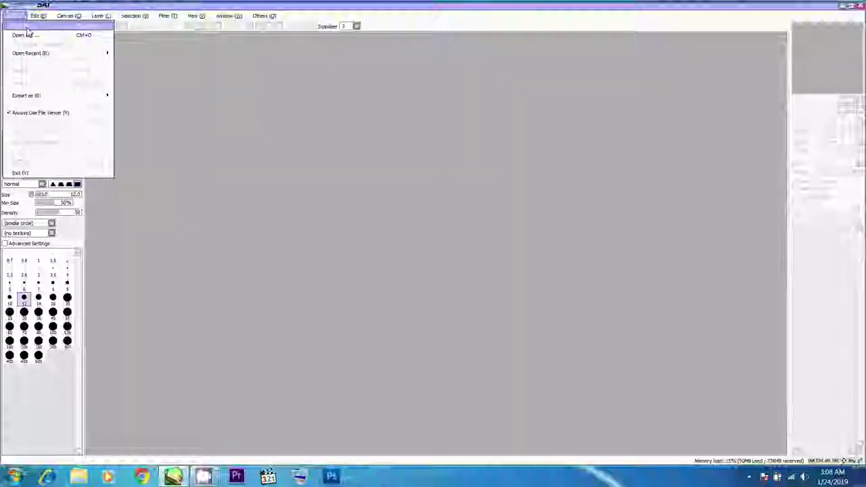
left_click(27, 27)
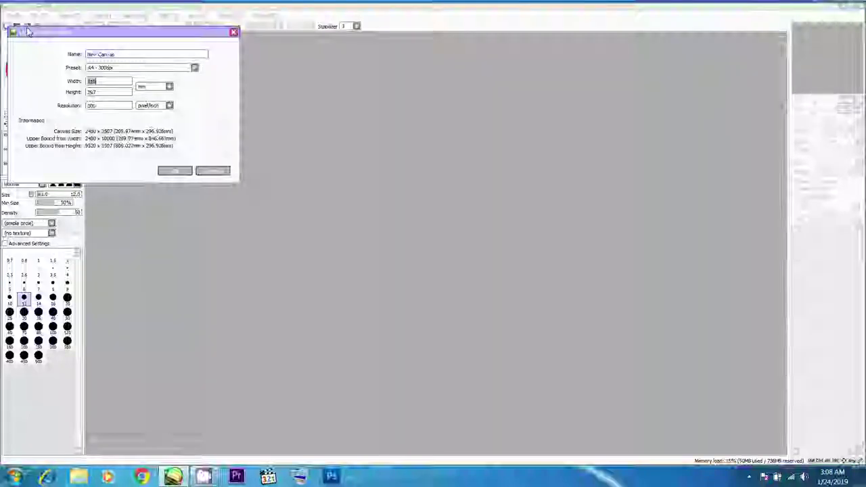
left_click(120, 68)
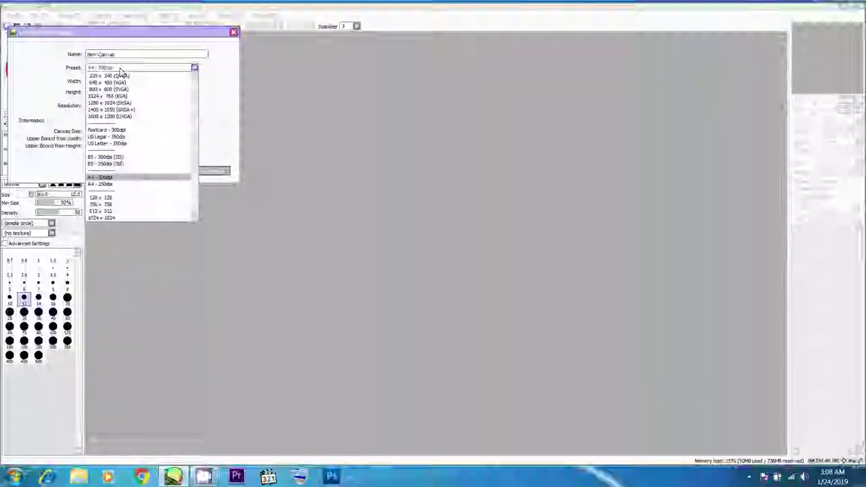
left_click(102, 177)
left_click(173, 173)
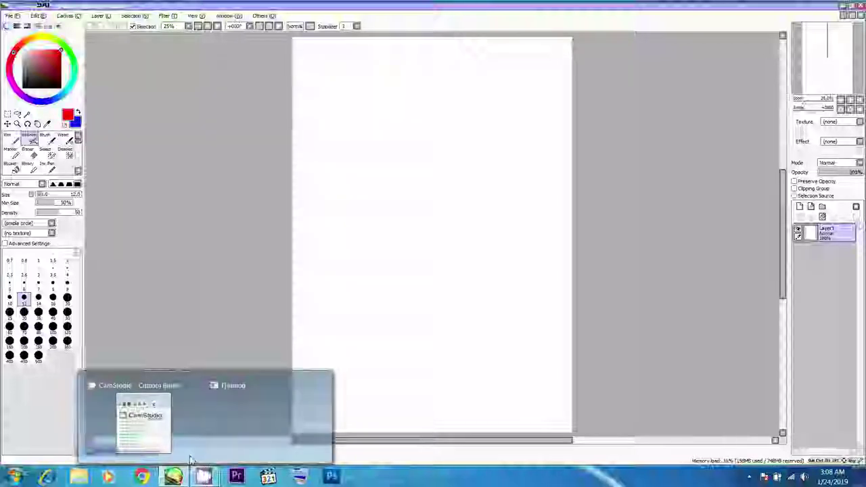
left_click(135, 414)
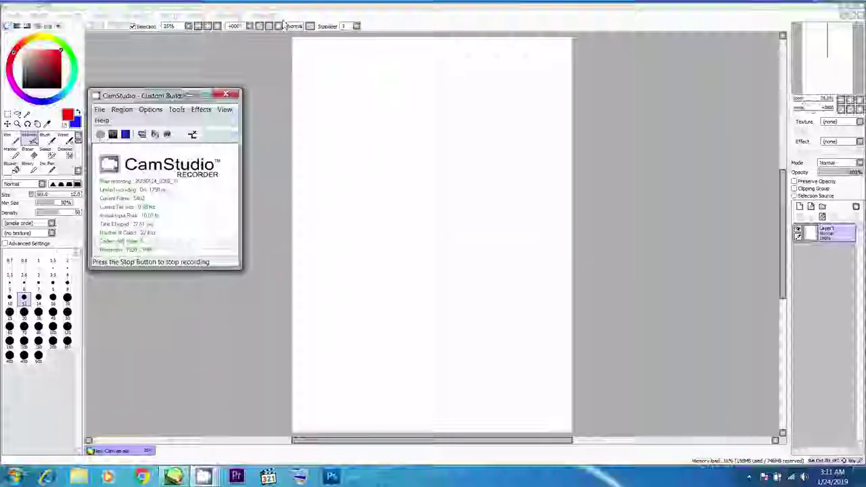
left_click(286, 6)
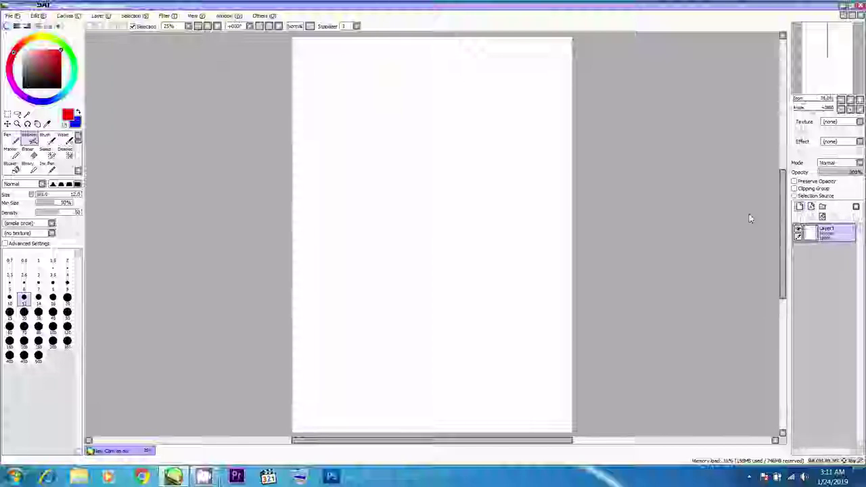
Step: Add a new normal layer and name it "color"
left_click(800, 207)
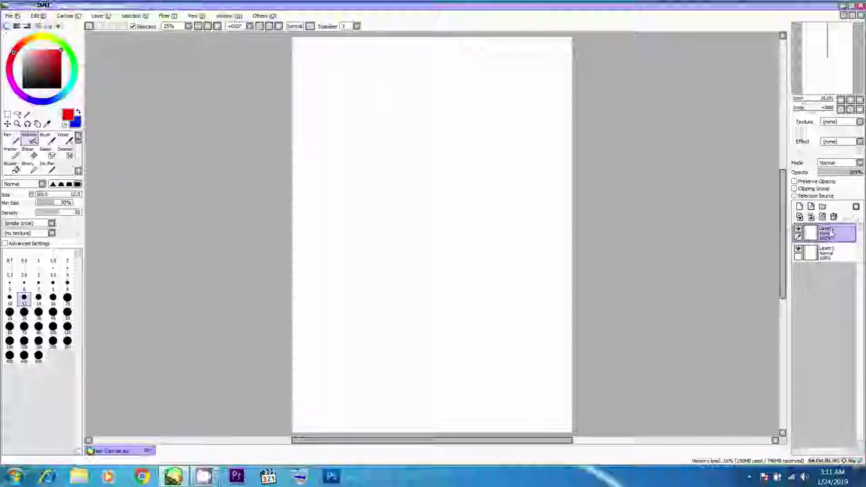
double_click(825, 233)
type("color")
key("Return")
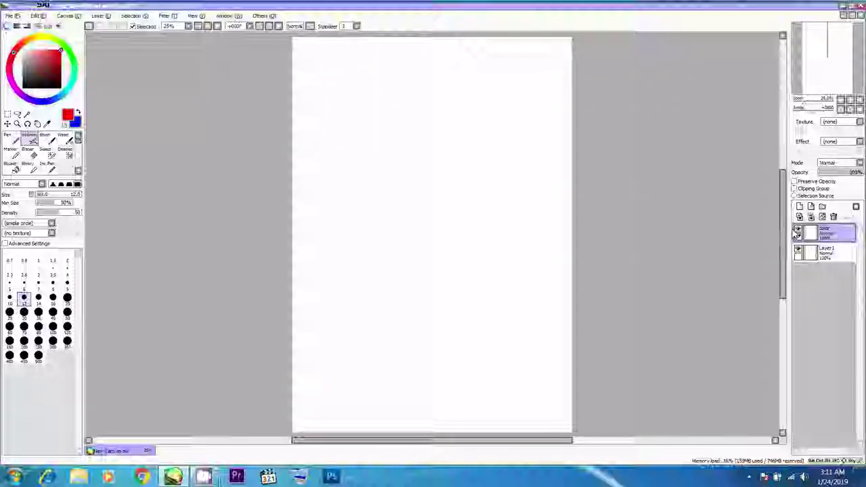
Step: Add a linework layer above the color layer and name it "inking"
left_click(810, 207)
double_click(835, 232)
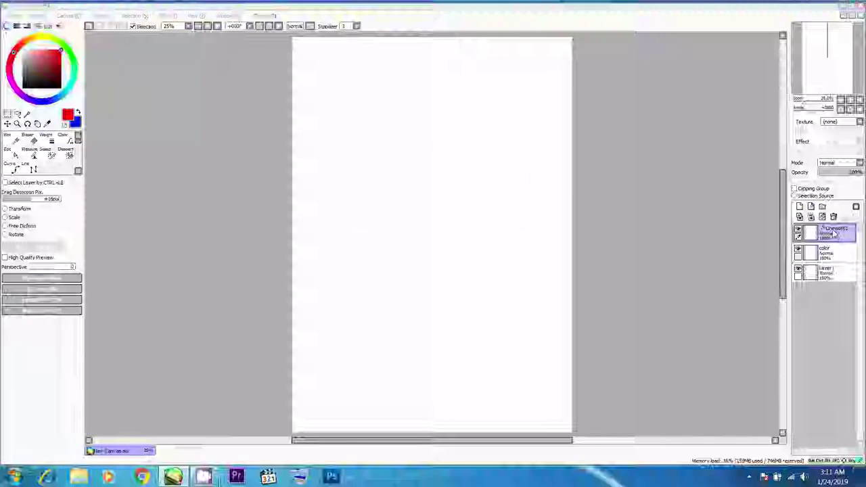
type("lines")
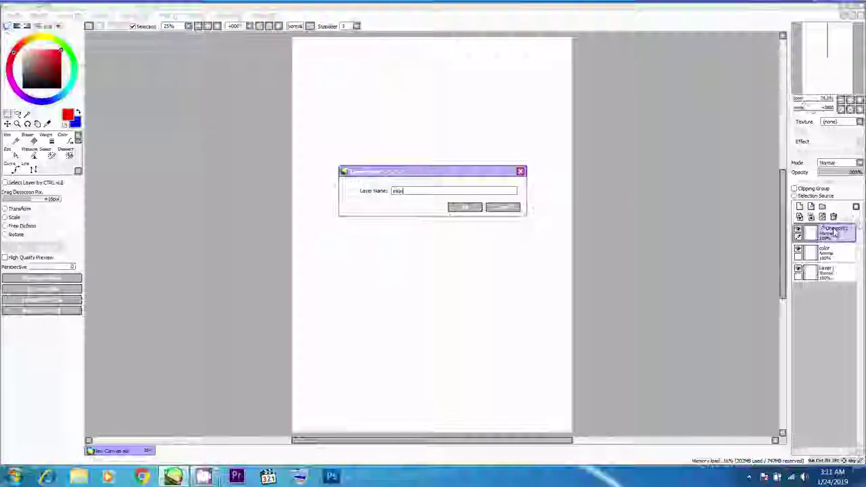
key("Return")
Step: Add a new normal layer directly above Layer1 and name it "rough"
left_click(835, 255)
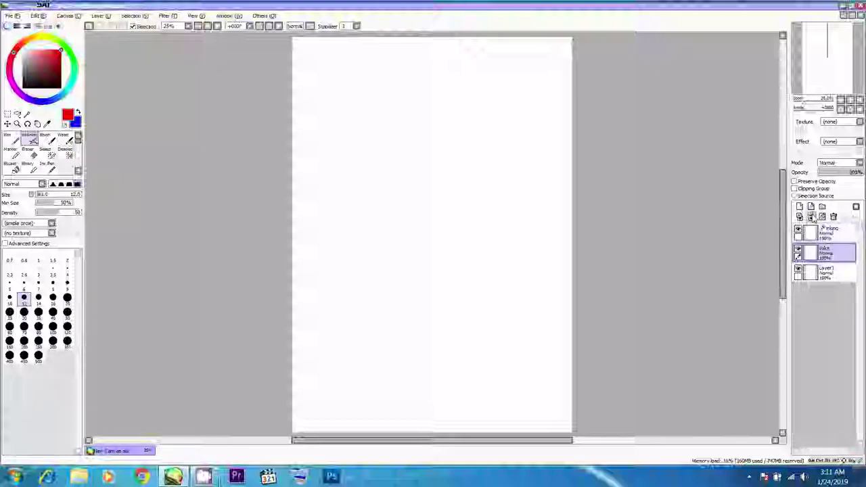
left_click(828, 272)
left_click(800, 206)
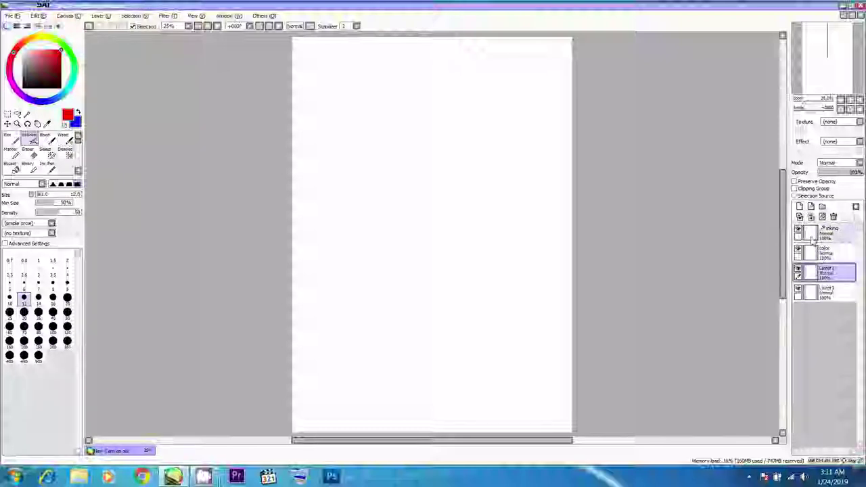
double_click(828, 273)
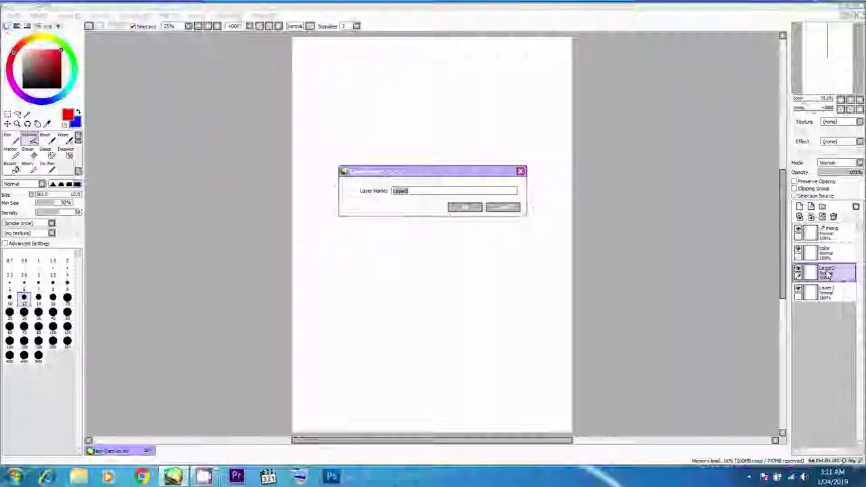
type("rough")
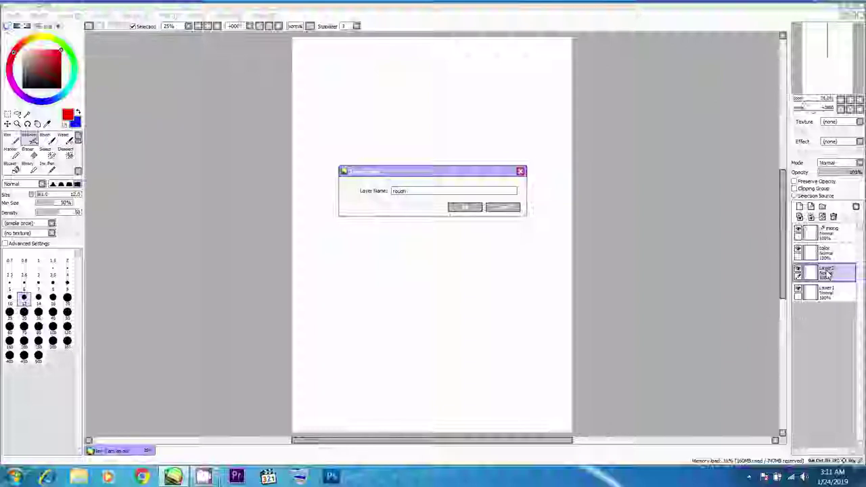
key("Return")
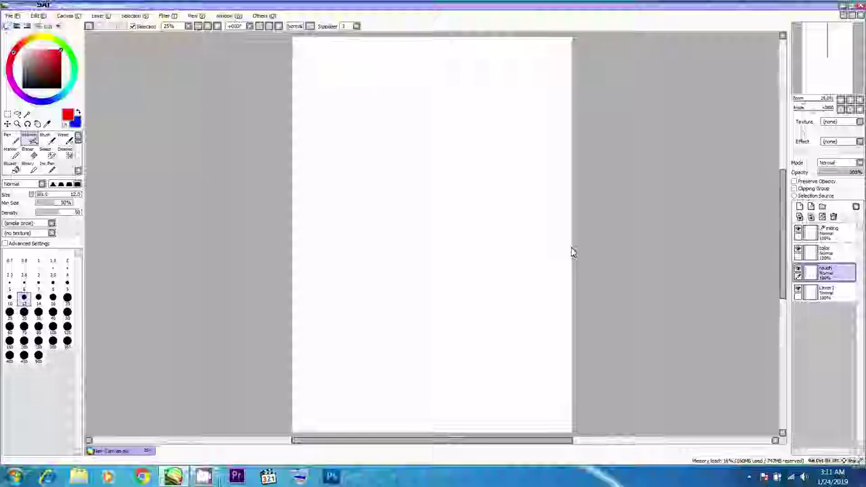
Step: Enlarge the airbrush, paint a winding red test stroke down the rough layer, and undo it
left_click_drag(406, 114, 403, 113)
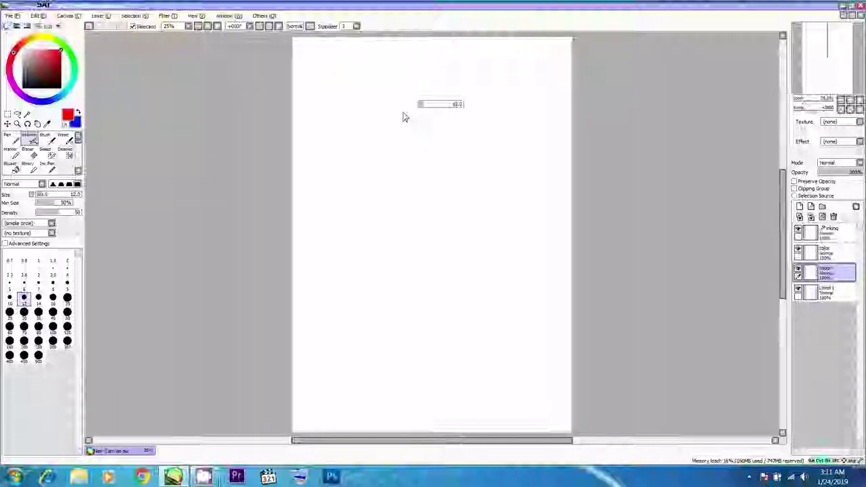
mouse_move(411, 142)
left_mouse_down()
mouse_move(458, 180)
mouse_move(438, 164)
left_mouse_up()
mouse_move(440, 119)
left_mouse_down()
mouse_move(427, 122)
mouse_move(446, 135)
left_mouse_up()
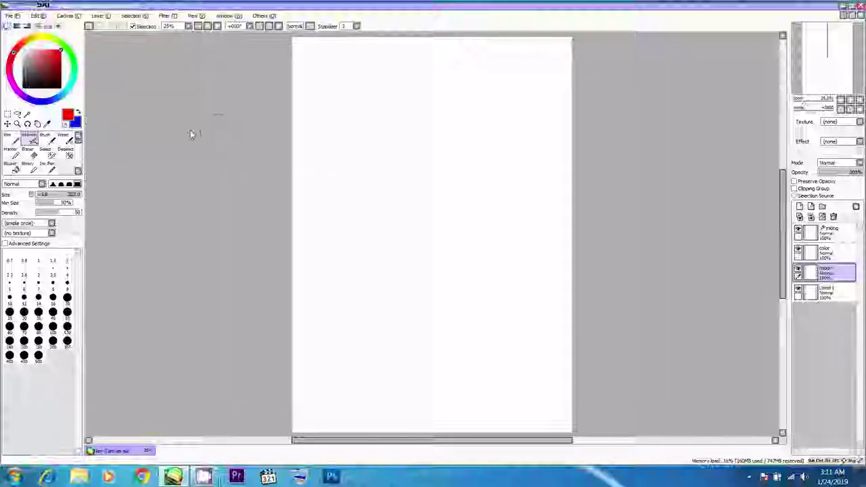
key("x")
mouse_move(458, 65)
left_mouse_down()
mouse_move(399, 93)
mouse_move(416, 125)
mouse_move(435, 135)
mouse_move(455, 179)
mouse_move(426, 298)
mouse_move(390, 289)
mouse_move(448, 360)
mouse_move(405, 178)
left_mouse_up()
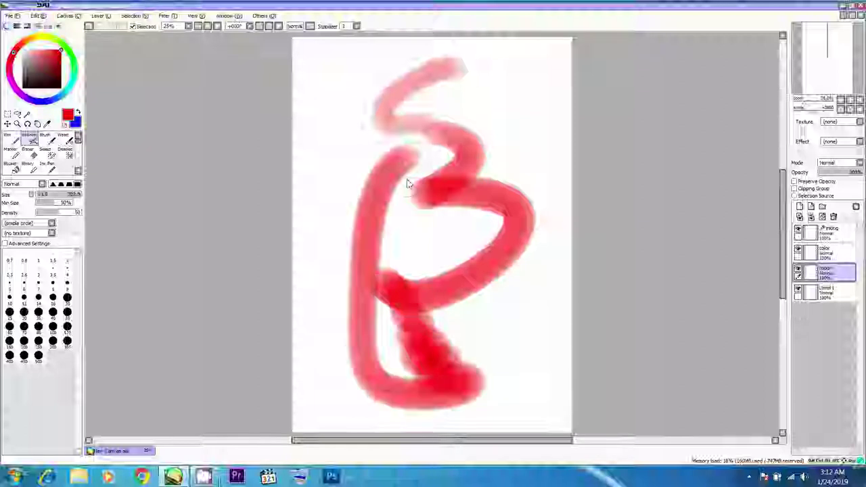
key("ctrl+z")
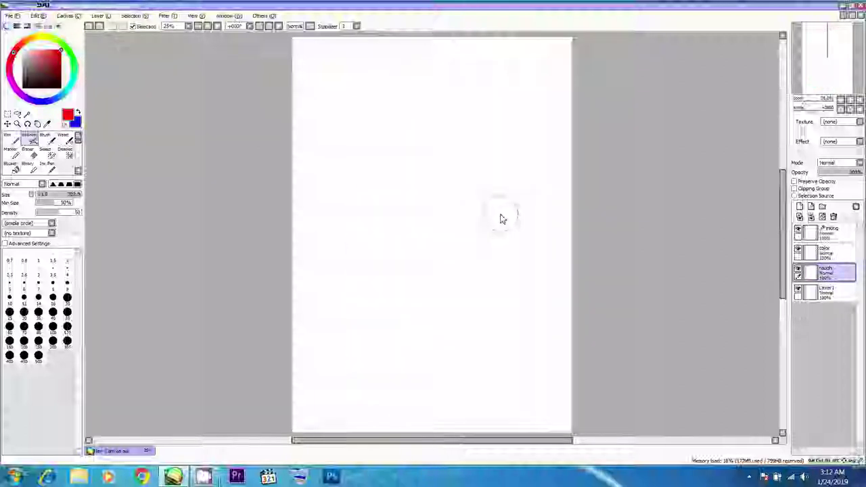
Step: Swap the colour to blue and paint thick test strokes plus a thin wavy line at brush size 24 on the rough layer
key("x")
mouse_move(496, 63)
left_mouse_down()
mouse_move(430, 82)
mouse_move(413, 97)
mouse_move(436, 161)
mouse_move(503, 266)
mouse_move(434, 284)
mouse_move(446, 313)
mouse_move(438, 328)
mouse_move(428, 304)
left_mouse_up()
mouse_move(410, 218)
left_mouse_down()
mouse_move(431, 295)
mouse_move(403, 211)
left_mouse_up()
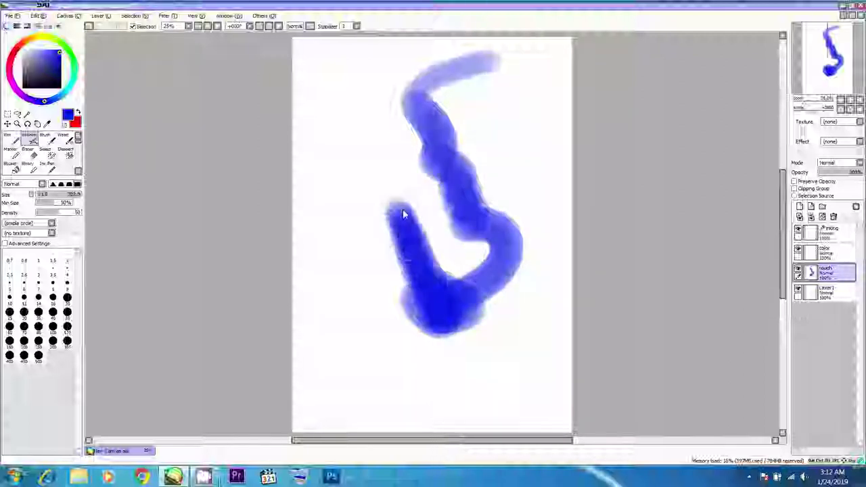
mouse_move(423, 271)
left_mouse_down()
mouse_move(379, 162)
mouse_move(395, 198)
mouse_move(392, 177)
left_mouse_up()
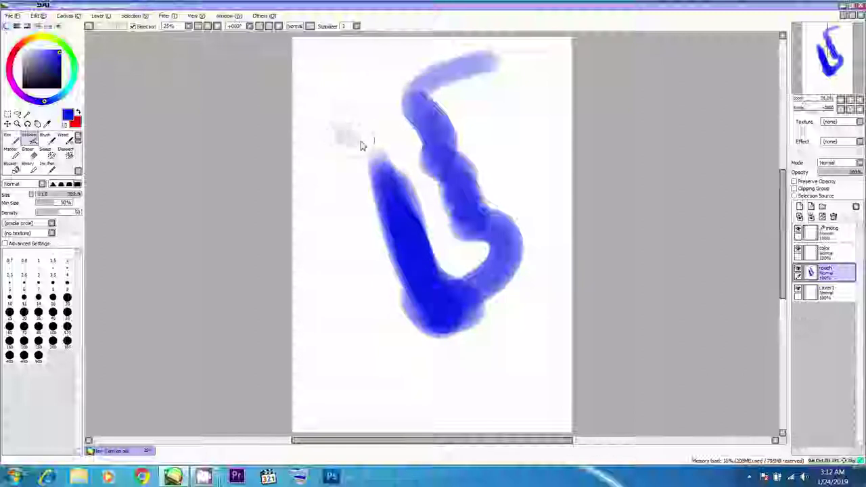
mouse_move(364, 184)
left_mouse_down()
mouse_move(353, 191)
mouse_move(361, 236)
mouse_move(399, 289)
left_mouse_up()
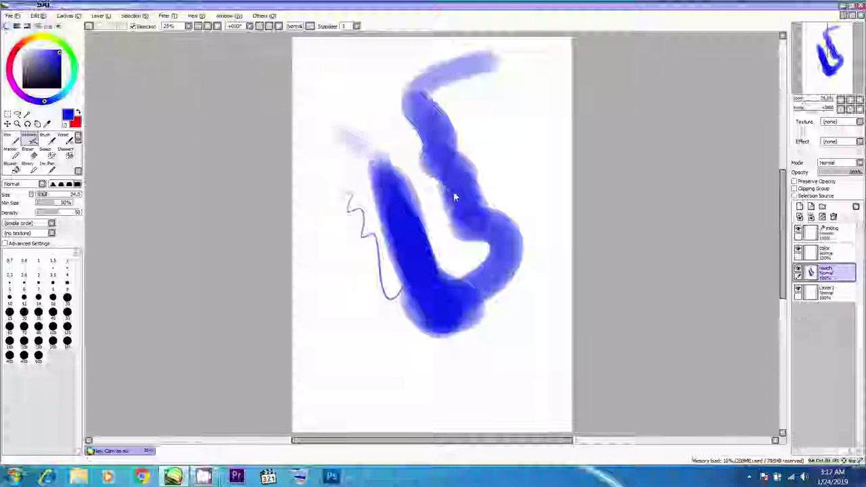
Step: Undo the most recent blue strokes and clear everything remaining on the rough layer
key("ctrl+z")
key("ctrl+z")
key("ctrl+z")
key("ctrl+z")
key("ctrl+z")
key("ctrl+z")
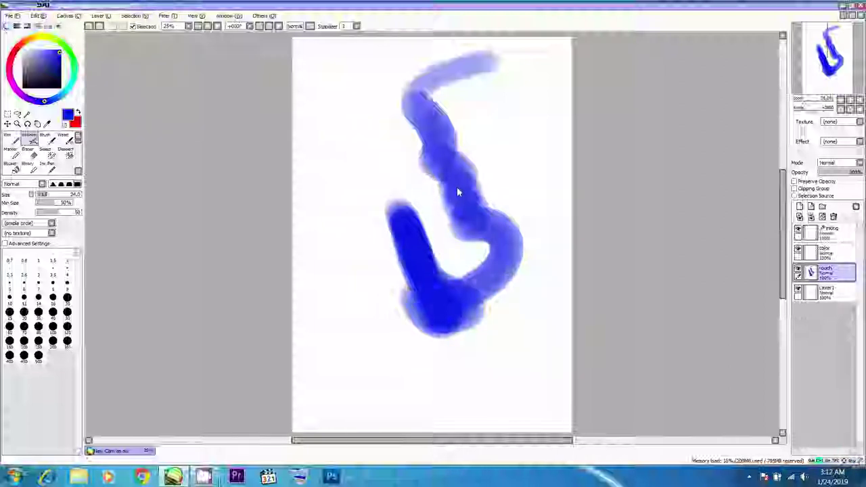
key("ctrl+z")
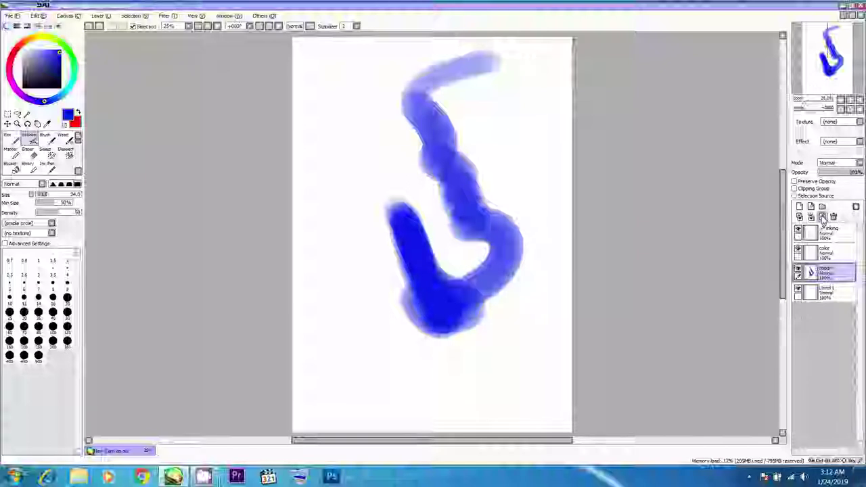
left_click(822, 216)
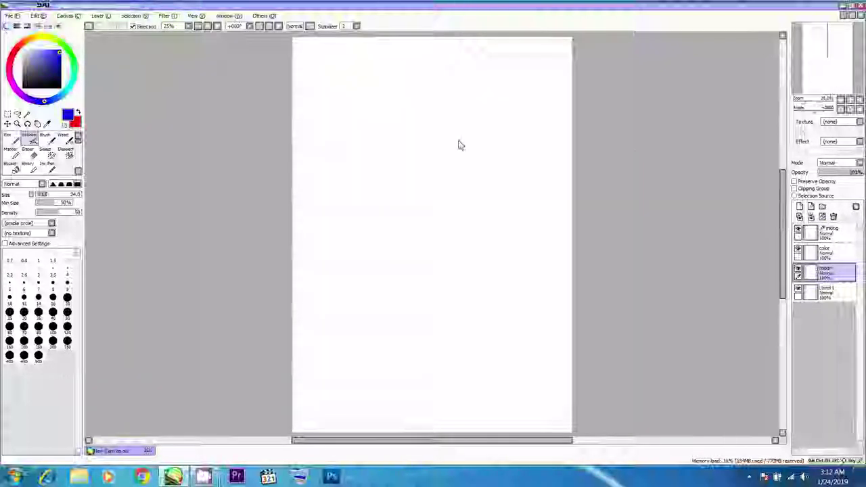
left_click_drag(470, 182, 483, 168)
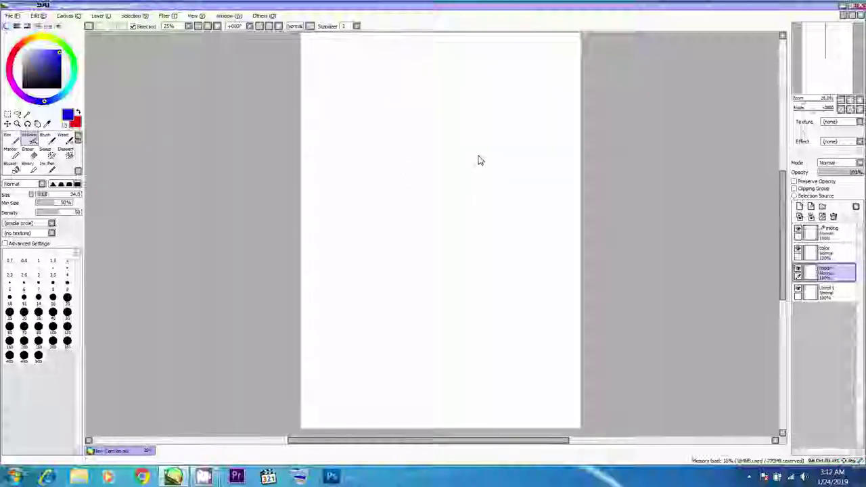
scroll(480, 161, "up", 4)
scroll(480, 160, "down", 4)
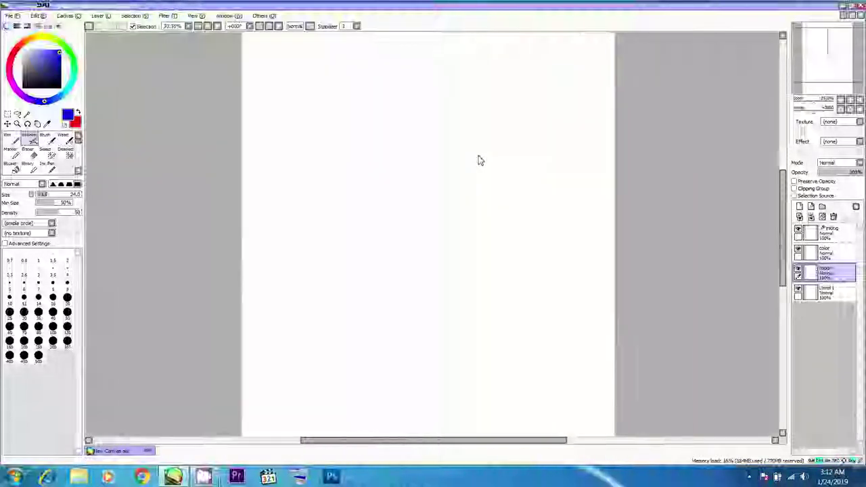
scroll(478, 161, "down", 2)
scroll(478, 161, "up", 2)
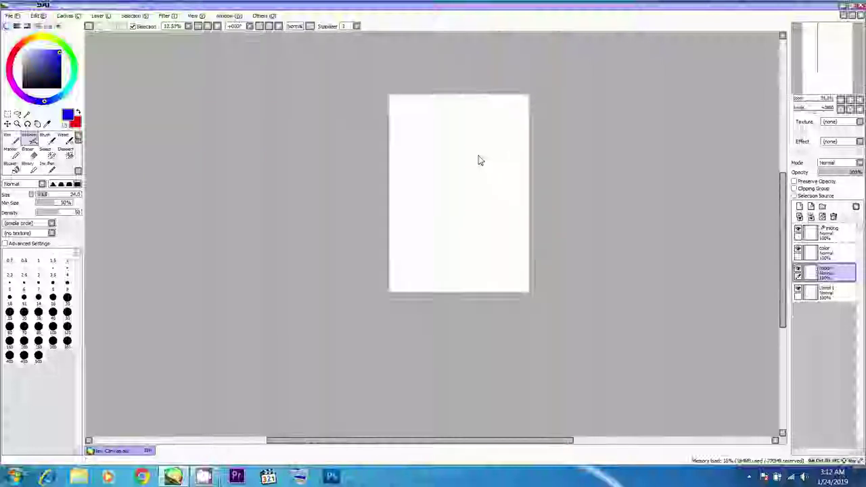
scroll(478, 160, "down", 1)
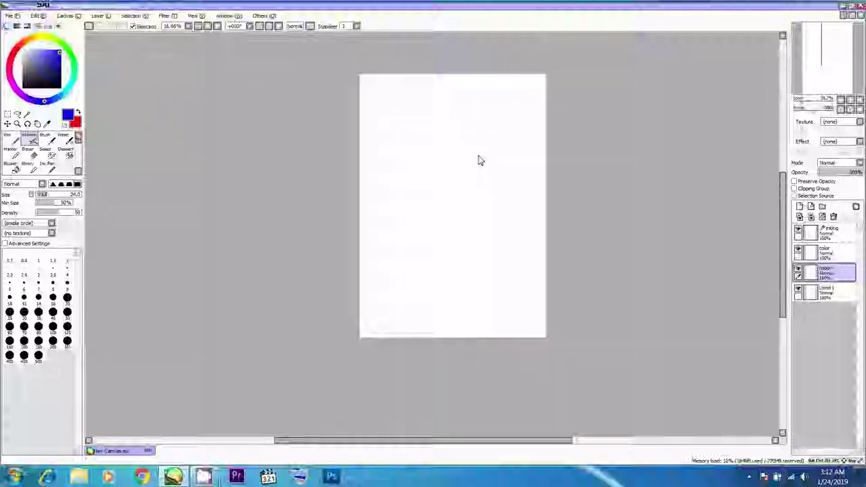
scroll(479, 160, "up", 2)
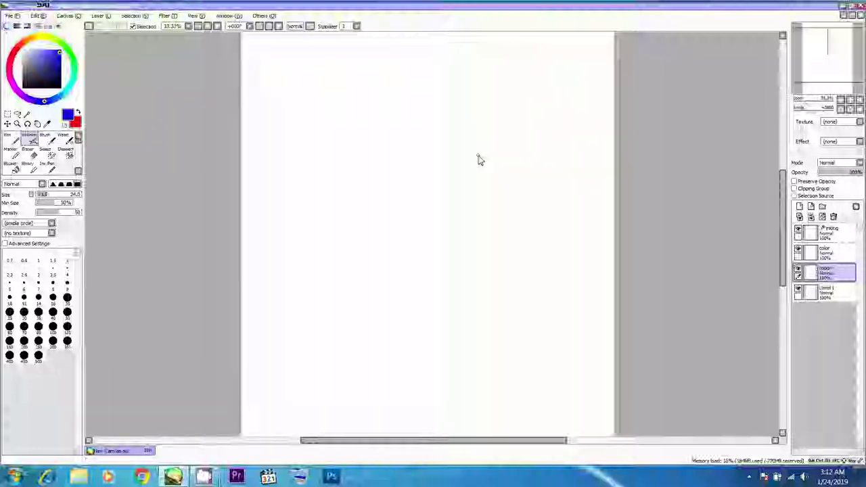
Step: Rotate the whole canvas 90° counter-clockwise into landscape orientation
left_click(71, 15)
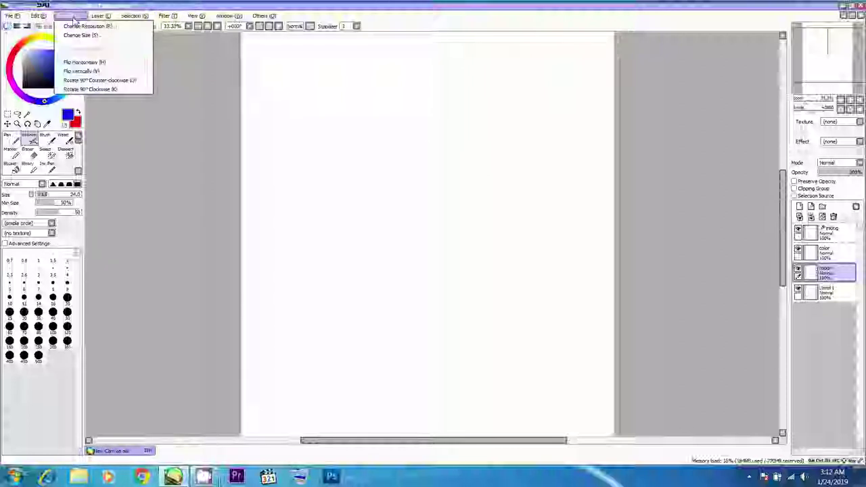
left_click(97, 82)
scroll(483, 181, "down", 2)
scroll(493, 180, "up", 1)
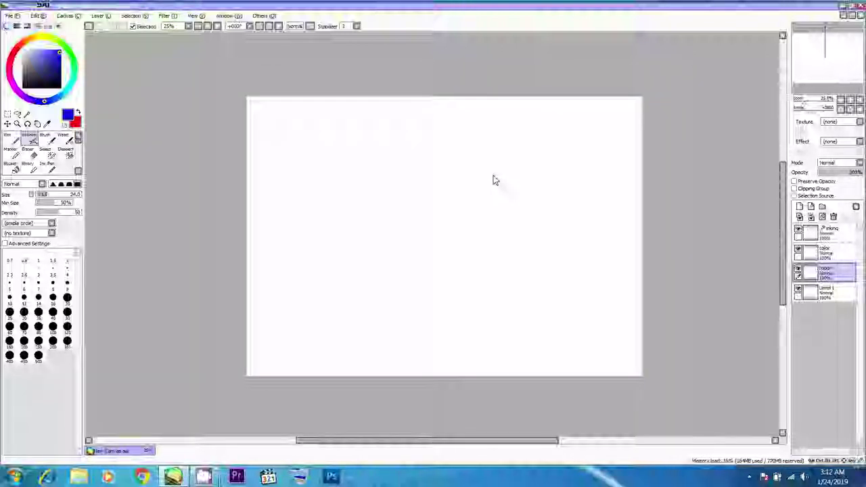
Step: Review the tool preferences of the Airbrush and the Brush, including their stabilizer and shortcut key settings
double_click(31, 139)
left_click(496, 243)
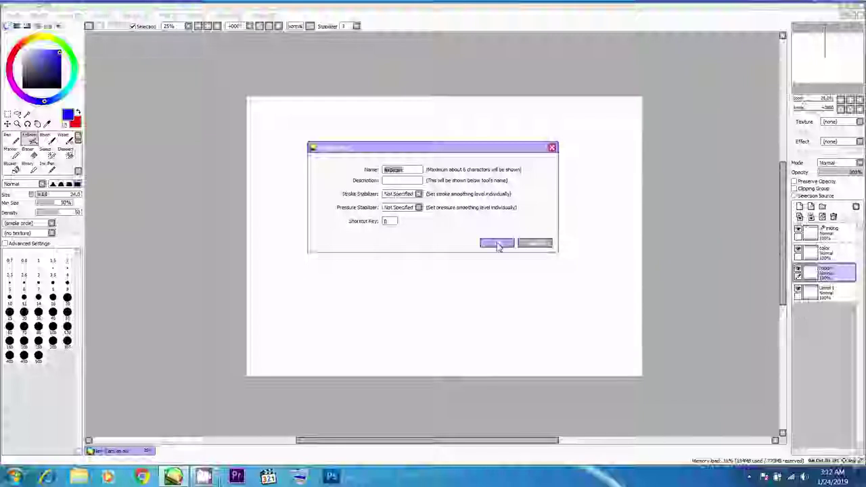
double_click(51, 140)
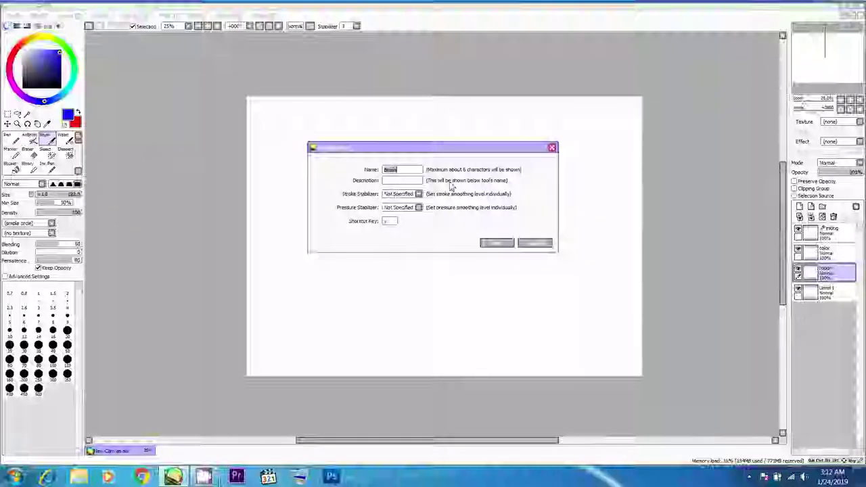
left_click(506, 243)
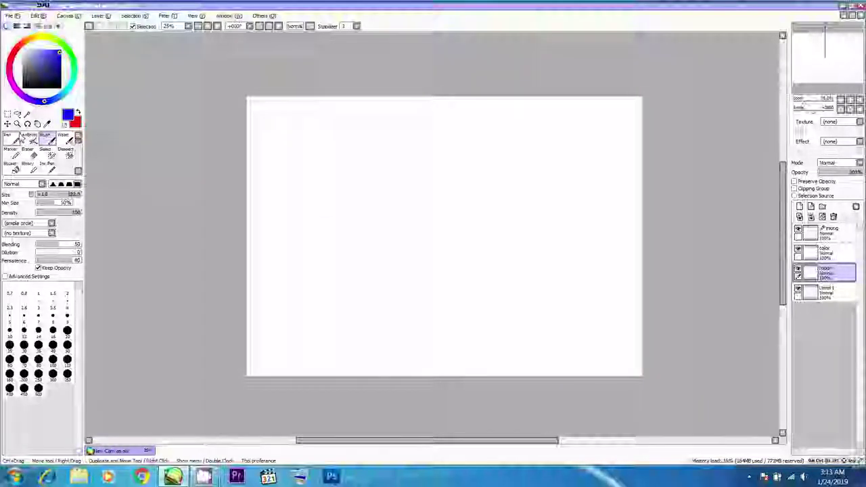
Step: Review the Pen's tool preferences, including its stabilizer and shortcut key settings
left_click(12, 139)
double_click(12, 139)
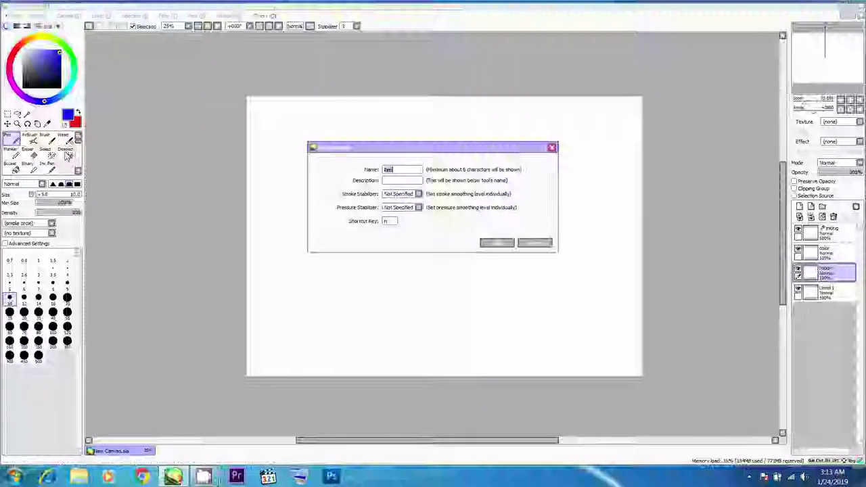
left_click(493, 244)
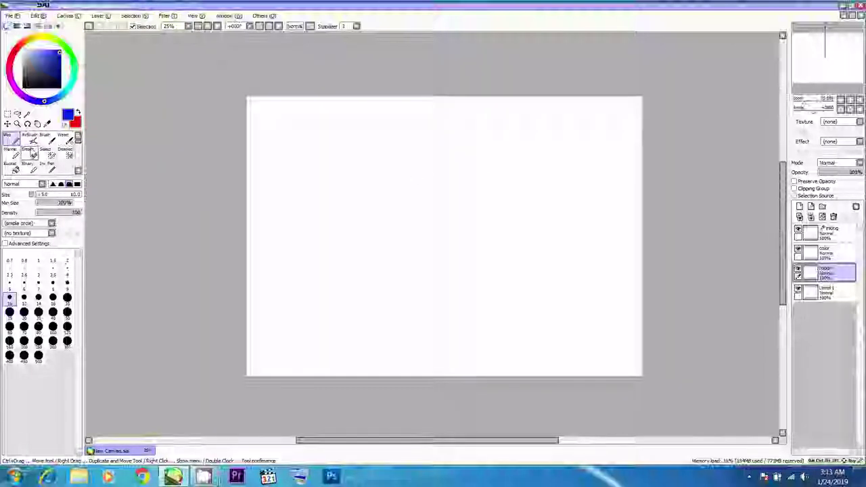
Step: Try the Airbrush at size 500 with soft-edged and hard-edged wavy blue strokes, and undo both strokes
left_click(33, 142)
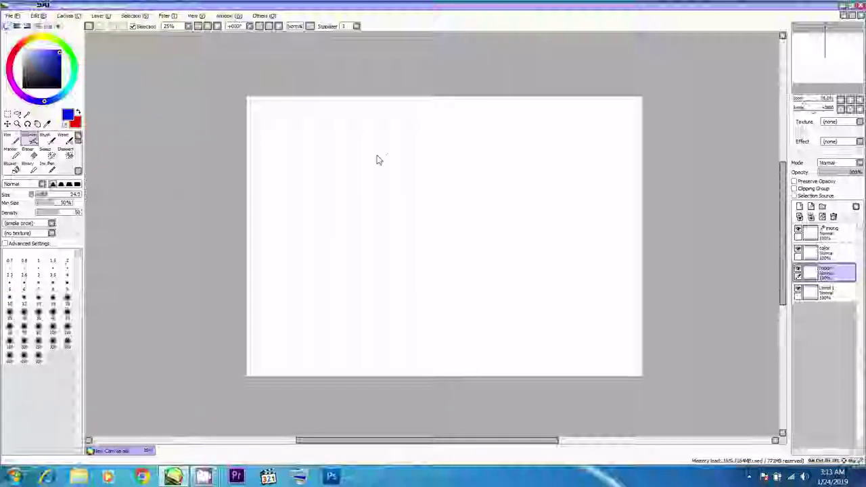
mouse_move(424, 157)
left_mouse_down()
mouse_move(402, 199)
mouse_move(452, 207)
mouse_move(482, 268)
mouse_move(470, 329)
mouse_move(553, 328)
left_mouse_up()
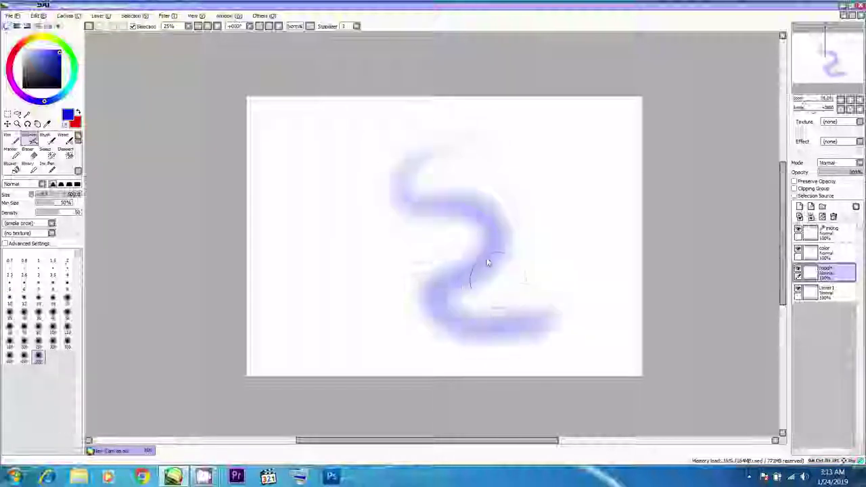
left_click(77, 184)
mouse_move(381, 136)
left_mouse_down()
mouse_move(330, 156)
mouse_move(320, 190)
mouse_move(351, 228)
mouse_move(343, 302)
mouse_move(424, 333)
mouse_move(432, 306)
left_mouse_up()
key("ctrl+z")
key("ctrl+z")
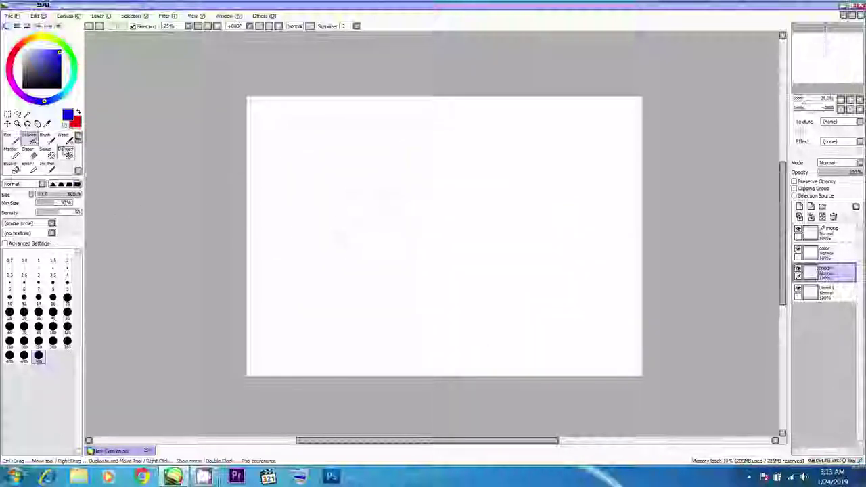
Step: Sketch a rough circle in overlapping blue Pen strokes at size 10 near the centre of the rough layer
left_click(12, 140)
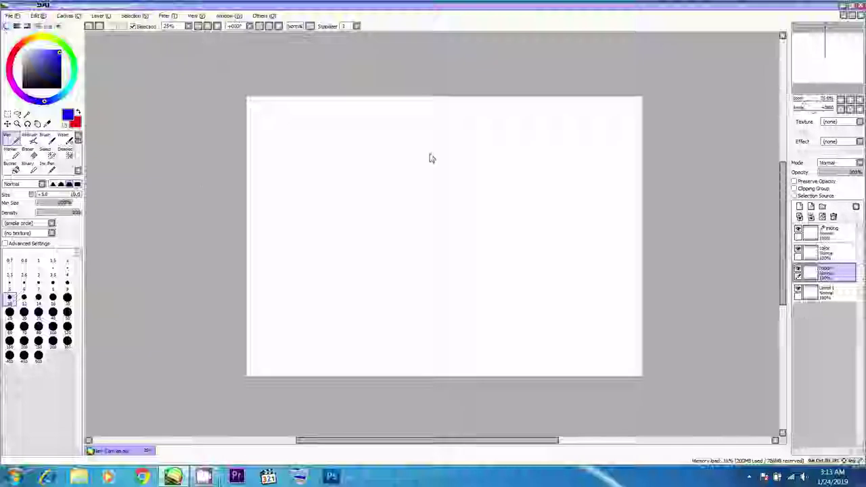
scroll(416, 167, "down", 2)
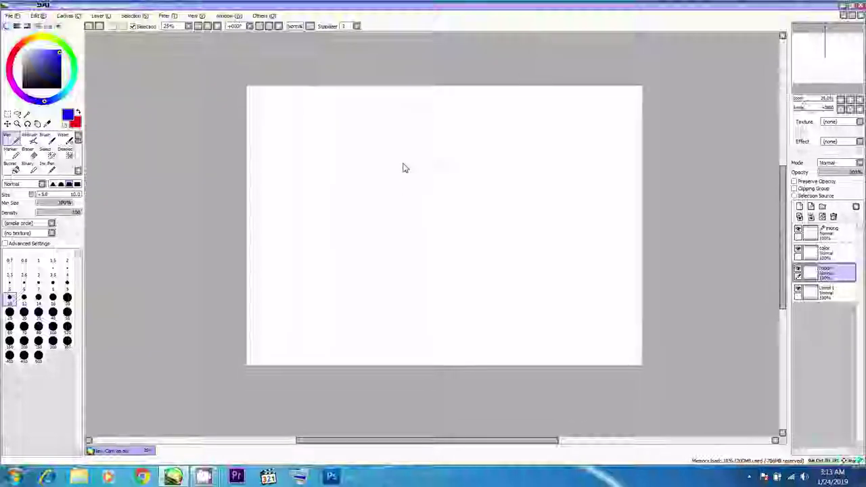
left_click_drag(460, 142, 503, 175)
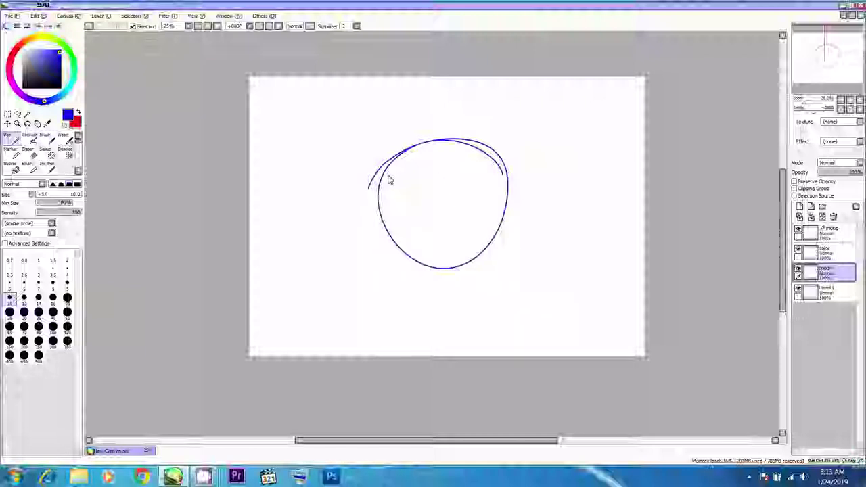
left_click_drag(396, 152, 445, 255)
left_click_drag(382, 161, 468, 256)
key("ctrl+z")
left_click_drag(499, 162, 457, 269)
mouse_move(371, 191)
left_mouse_down()
mouse_move(462, 140)
mouse_move(498, 155)
mouse_move(506, 227)
left_mouse_up()
key("ctrl+z")
left_click_drag(512, 186, 457, 270)
left_click_drag(506, 230, 432, 271)
left_click_drag(413, 138, 405, 268)
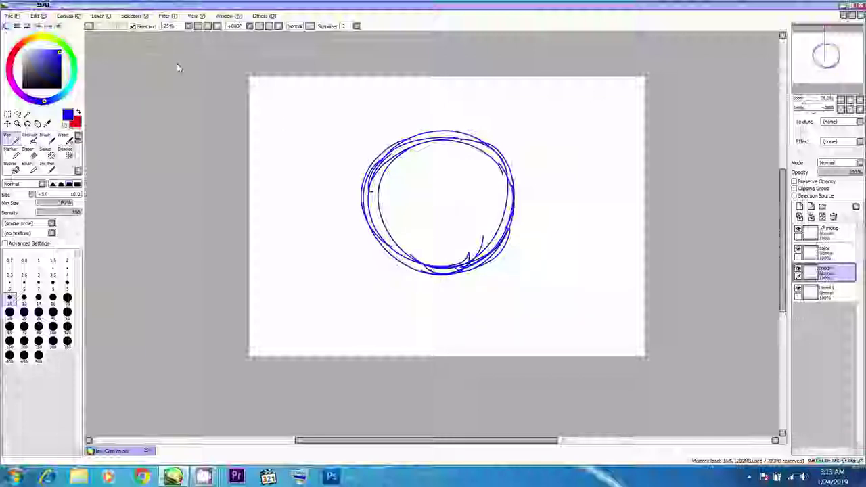
Step: Transform the rough layer to move the sketched circle slightly downward on the canvas
left_click(39, 16)
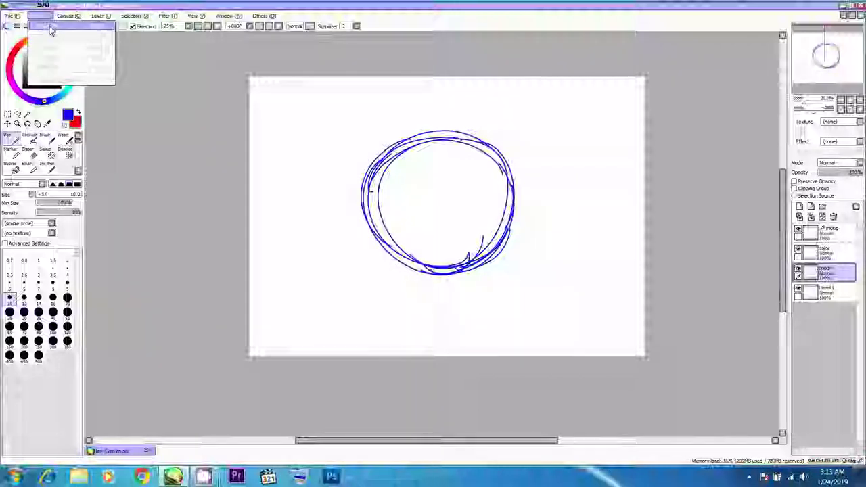
mouse_move(71, 15)
mouse_move(101, 15)
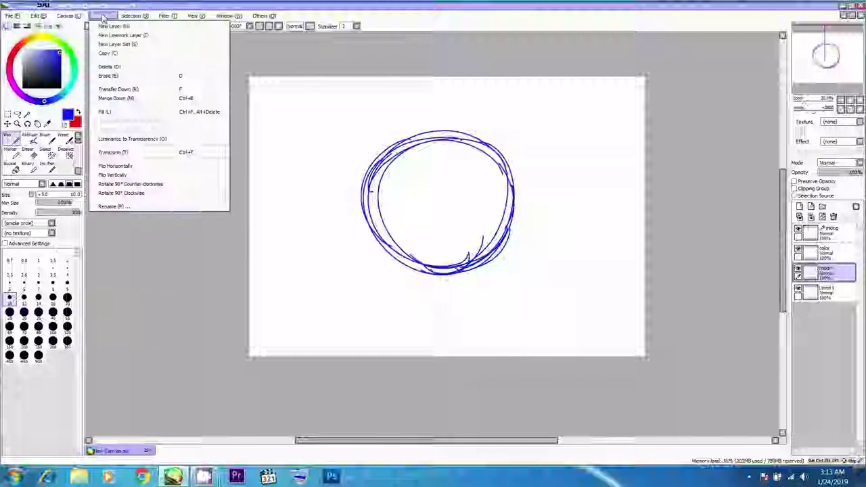
left_click(166, 155)
left_click_drag(427, 172, 439, 196)
key("Return")
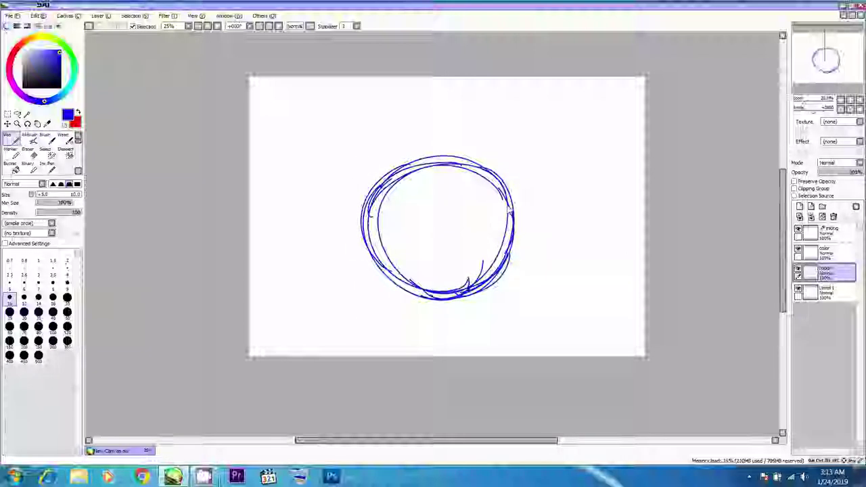
Step: Reinforce the circle's right edge with Pen strokes and handwrite "Ctrl+ T" below it on the right
key("ctrl+z")
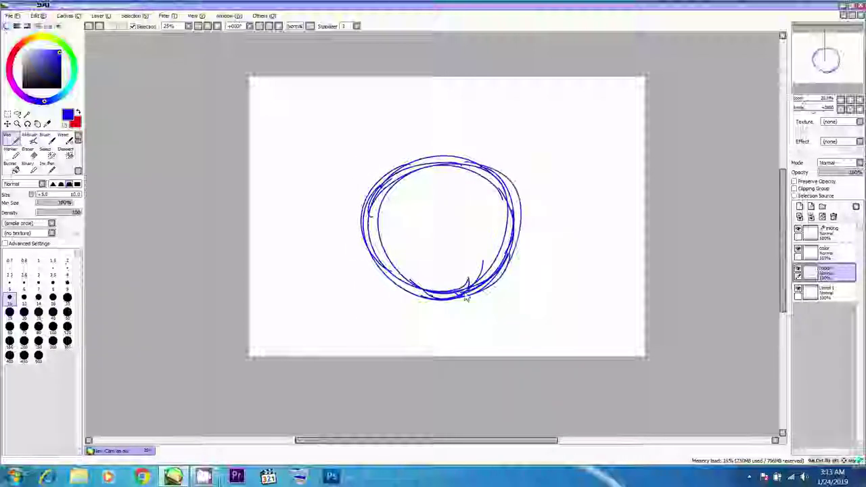
left_click_drag(507, 228, 485, 299)
key("ctrl+z")
mouse_move(516, 218)
left_mouse_down()
mouse_move(464, 299)
mouse_move(514, 319)
left_mouse_up()
mouse_move(523, 307)
left_mouse_down()
mouse_move(523, 322)
mouse_move(532, 311)
mouse_move(564, 318)
left_mouse_up()
left_click_drag(559, 313, 559, 322)
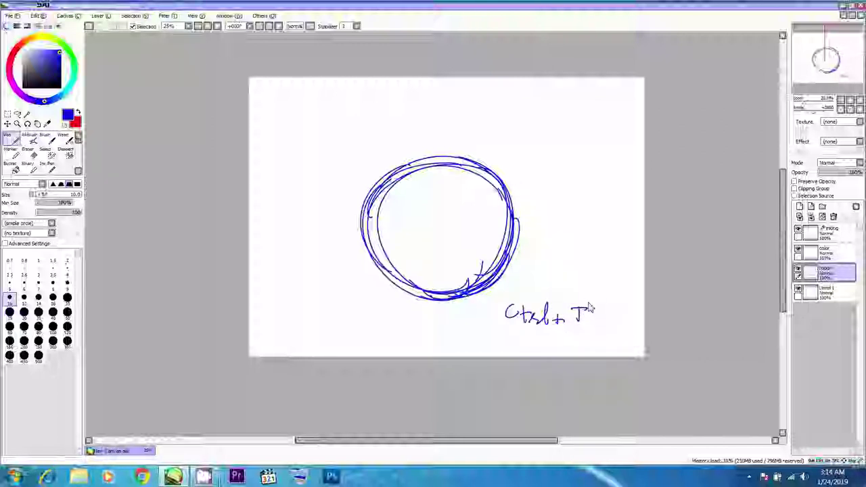
Step: Open and confirm a transform of the sketch, and erase the handwritten "Ctrl+ T" note
key("ctrl+t")
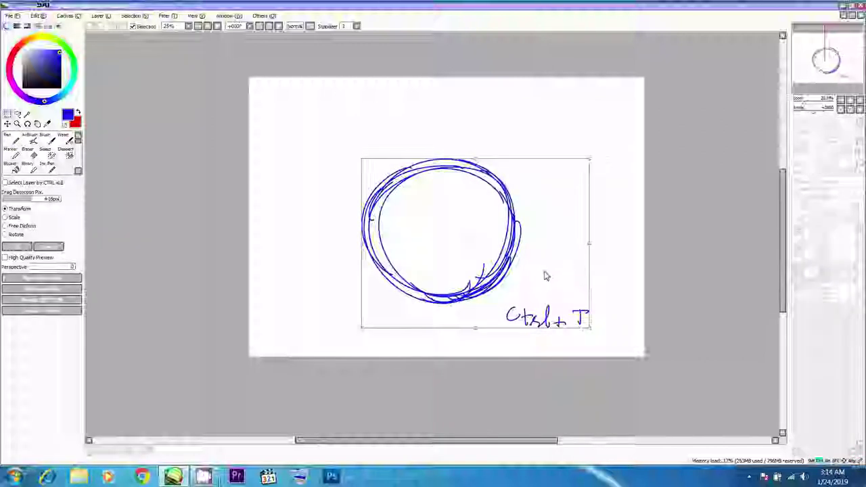
key("Return")
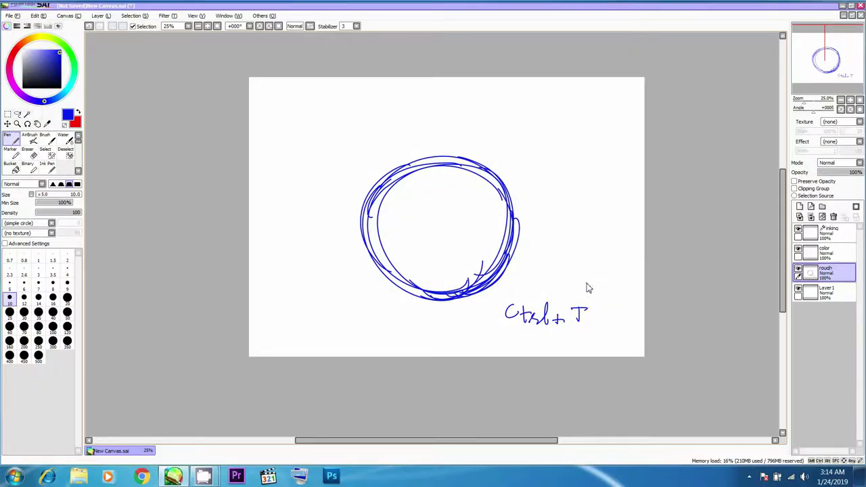
key("e")
mouse_move(595, 298)
left_mouse_down()
mouse_move(575, 322)
mouse_move(560, 306)
mouse_move(521, 323)
left_mouse_up()
Step: Strengthen the circle's upper and right outline with additional blue Pen strokes on the rough layer
key("n")
left_click_drag(361, 210, 441, 160)
key("ctrl+z")
mouse_move(361, 208)
left_mouse_down()
mouse_move(418, 169)
mouse_move(381, 184)
mouse_move(473, 171)
mouse_move(446, 161)
mouse_move(514, 214)
left_mouse_up()
key("ctrl+z")
left_click_drag(462, 157, 465, 156)
left_click_drag(441, 158, 515, 242)
key("ctrl+z")
mouse_move(479, 166)
left_mouse_down()
mouse_move(518, 235)
mouse_move(498, 275)
mouse_move(432, 299)
left_mouse_up()
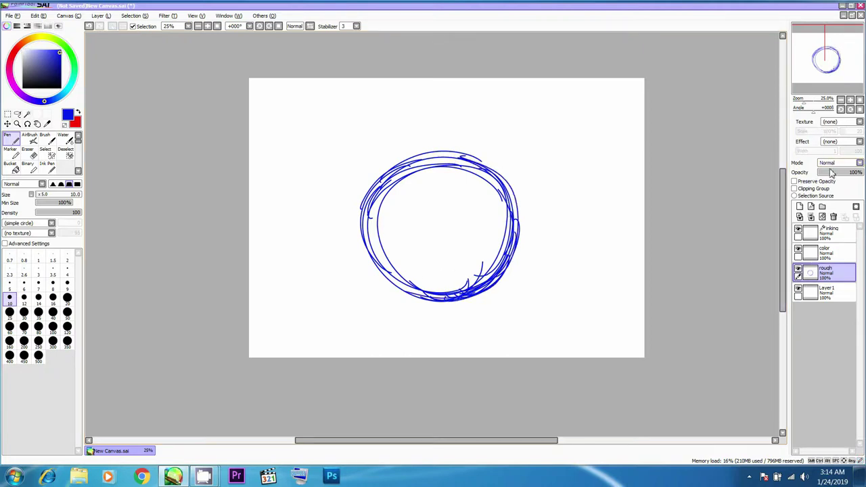
Step: Lower the rough layer's opacity to 17% and make the inking layer active
left_click_drag(824, 174, 830, 179)
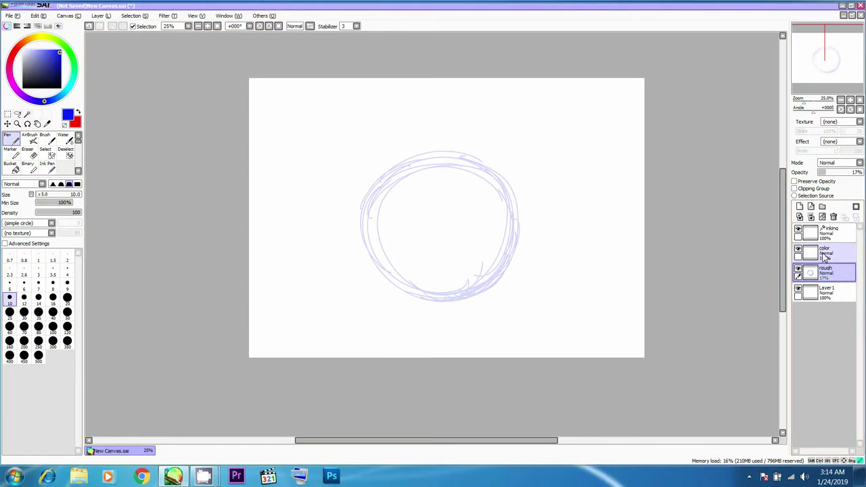
left_click(826, 233)
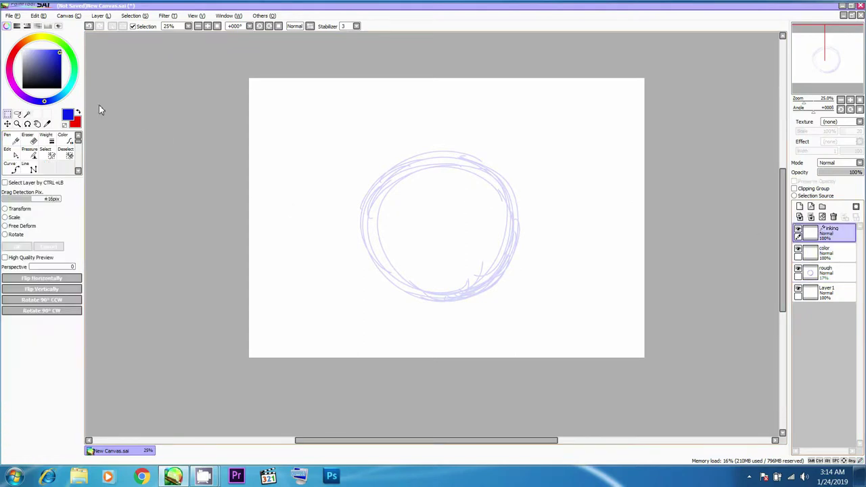
Step: Set the colour to black with the linework Pen and check that Pen's stabilizer and shortcut key preferences
left_click_drag(49, 61, 50, 90)
key("n")
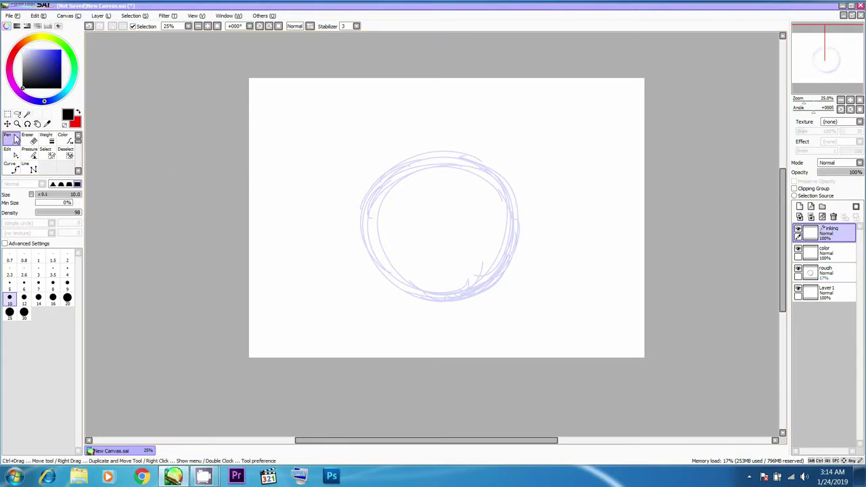
double_click(15, 140)
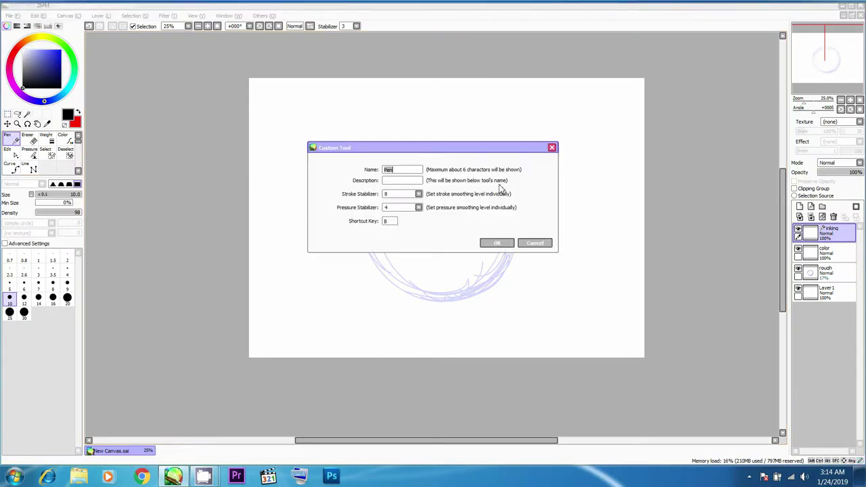
left_click(497, 243)
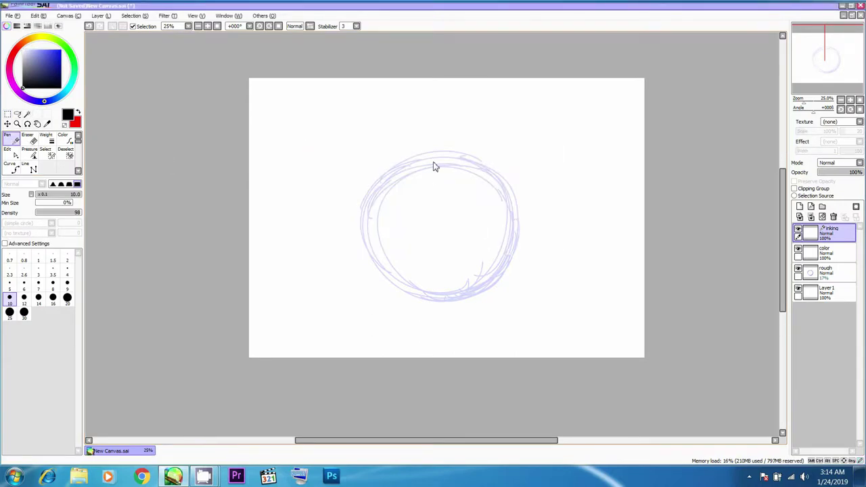
Step: Try drawing a thick black S-curve at size 184.5 on the inking layer, bend it by its path, and undo it
mouse_move(351, 142)
left_mouse_down()
mouse_move(339, 144)
mouse_move(358, 155)
left_mouse_up()
mouse_move(342, 110)
left_mouse_down()
mouse_move(325, 139)
mouse_move(338, 149)
mouse_move(345, 188)
mouse_move(365, 223)
mouse_move(377, 228)
left_mouse_up()
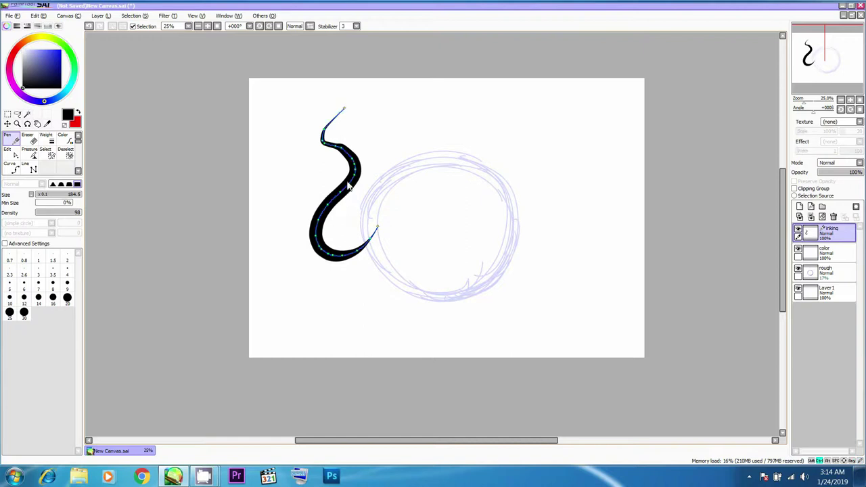
left_click_drag(348, 185, 310, 185)
key("ctrl+z")
key("ctrl+z")
key("ctrl+z")
key("ctrl+z")
key("ctrl+z")
key("ctrl+z")
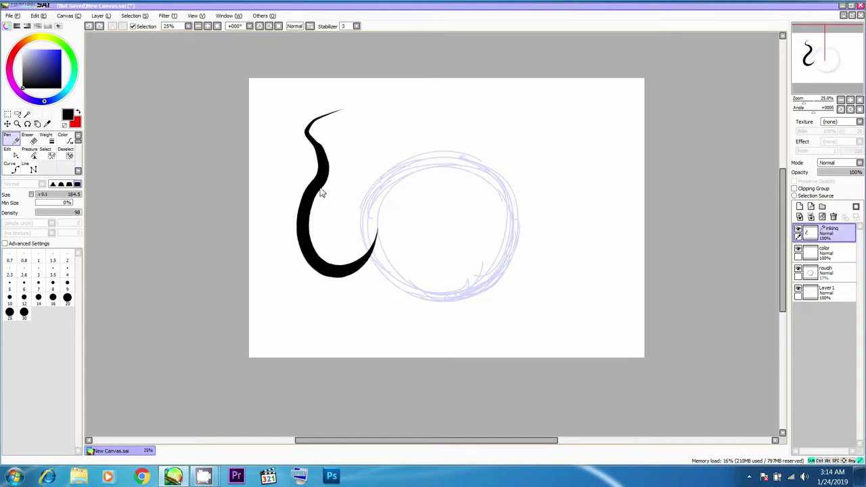
Step: Reduce the linework Pen's size to 12 on the inking layer
mouse_move(406, 176)
left_mouse_down()
mouse_move(394, 164)
mouse_move(404, 165)
left_mouse_up()
key("bracketleft")
key("bracketleft")
key("bracketleft")
left_click(411, 167, "ctrl+alt")
key("bracketleft")
key("bracketleft")
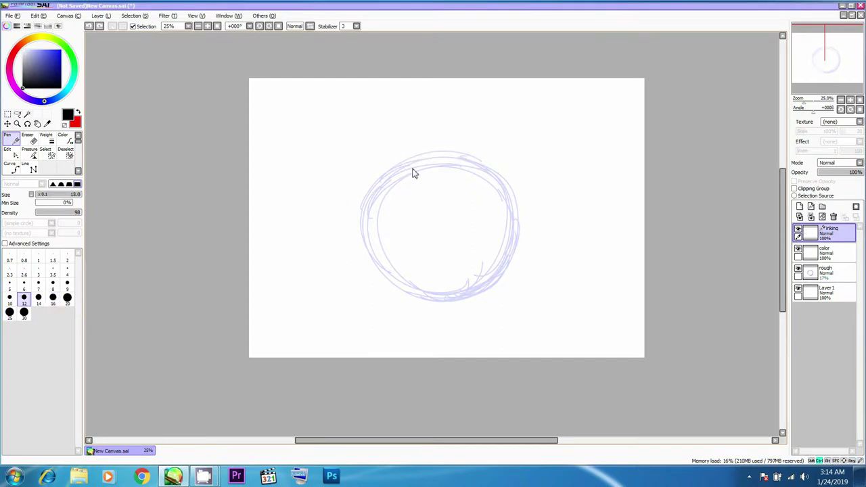
left_click_drag(436, 190, 410, 175)
Step: Swap the colour to red and add a new layer directly above the rough layer
left_click(826, 270)
key("x")
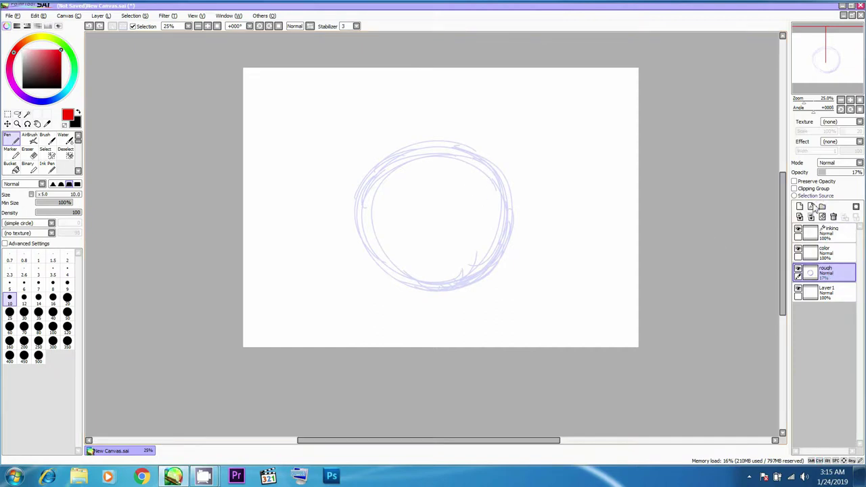
left_click(800, 206)
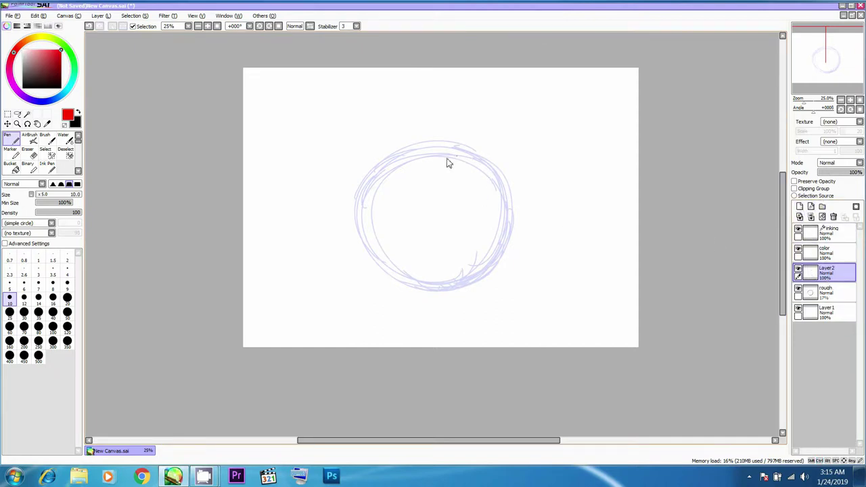
Step: Sketch an apple stem and a leaf extending to its right in red Pen strokes on the new layer
mouse_move(417, 123)
left_mouse_down()
mouse_move(432, 170)
mouse_move(501, 145)
left_mouse_up()
key("ctrl+z")
left_click_drag(428, 143, 556, 212)
key("ctrl+z")
left_click_drag(428, 144, 484, 178)
key("ctrl+z")
mouse_move(430, 144)
left_mouse_down()
mouse_move(509, 171)
mouse_move(491, 174)
left_mouse_up()
key("ctrl+z")
left_click_drag(430, 155, 515, 194)
key("ctrl+z")
mouse_move(429, 148)
left_mouse_down()
mouse_move(495, 184)
mouse_move(542, 177)
left_mouse_up()
key("ctrl+z")
key("ctrl+z")
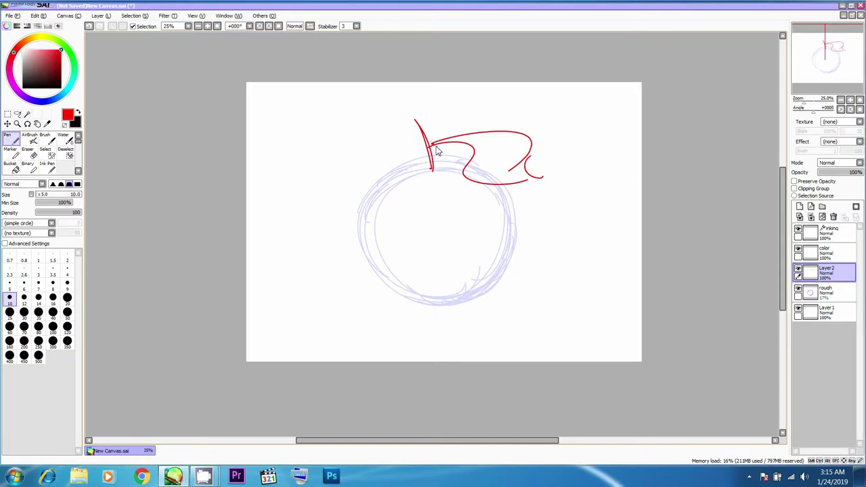
Step: Sketch the apple's left side in red around the faded circle, from the stem down to the base
left_click_drag(434, 166, 367, 203)
key("ctrl+z")
left_click_drag(425, 163, 367, 240)
left_click_drag(381, 180, 378, 271)
key("ctrl+z")
key("ctrl+z")
left_click_drag(431, 154, 366, 200)
key("ctrl+z")
mouse_move(433, 166)
left_mouse_down()
mouse_move(394, 166)
mouse_move(365, 211)
mouse_move(358, 264)
mouse_move(357, 250)
left_mouse_up()
key("ctrl+z")
key("ctrl+z")
left_click_drag(368, 190, 380, 287)
left_click_drag(359, 235, 393, 304)
mouse_move(374, 274)
left_mouse_down()
mouse_move(408, 316)
mouse_move(448, 324)
mouse_move(505, 296)
left_mouse_up()
Step: Sketch the apple's right side in red, from the stem under the leaf down to the lower right
left_click_drag(437, 169, 465, 157)
mouse_move(465, 158)
left_mouse_down()
mouse_move(493, 180)
mouse_move(530, 243)
left_mouse_up()
key("ctrl+z")
key("ctrl+z")
mouse_move(465, 158)
left_mouse_down()
mouse_move(507, 160)
mouse_move(533, 214)
mouse_move(522, 293)
left_mouse_up()
key("ctrl+z")
left_click_drag(464, 163, 522, 285)
key("ctrl+z")
key("ctrl+z")
mouse_move(464, 161)
left_mouse_down()
mouse_move(534, 172)
mouse_move(542, 262)
left_mouse_up()
mouse_move(549, 230)
left_mouse_down()
mouse_move(530, 279)
mouse_move(509, 308)
left_mouse_up()
left_click_drag(533, 276, 492, 320)
key("ctrl+z")
key("ctrl+z")
left_click_drag(518, 165, 511, 295)
mouse_move(547, 242)
left_mouse_down()
mouse_move(507, 313)
mouse_move(468, 331)
mouse_move(452, 325)
left_mouse_up()
key("ctrl+z")
Step: Close the apple's bottom outline in red and reinforce its lower left side
mouse_move(512, 315)
left_mouse_down()
mouse_move(469, 321)
mouse_move(423, 334)
left_mouse_up()
mouse_move(427, 332)
left_mouse_down()
mouse_move(410, 330)
mouse_move(370, 292)
left_mouse_up()
left_click_drag(350, 233, 374, 292)
mouse_move(372, 188)
left_mouse_down()
mouse_move(352, 225)
mouse_move(351, 297)
left_mouse_up()
key("ctrl+z")
mouse_move(350, 228)
left_mouse_down()
mouse_move(365, 279)
mouse_move(391, 316)
left_mouse_up()
left_click_drag(353, 210, 369, 293)
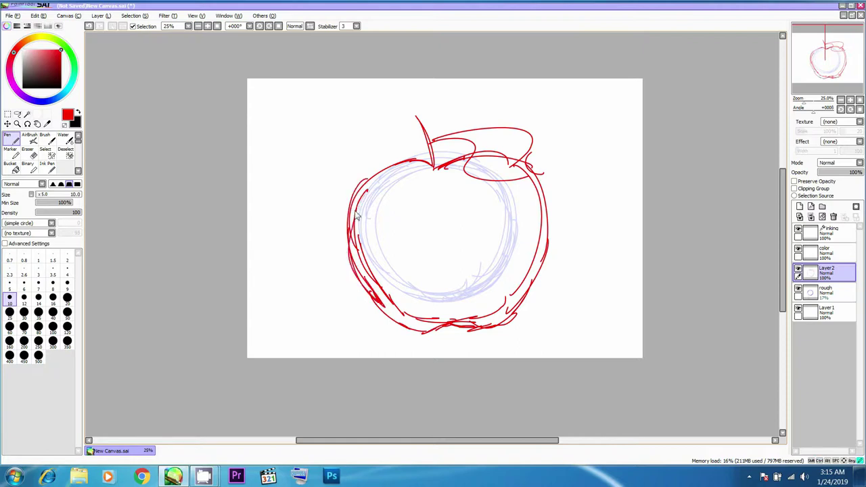
Step: Widen the apple's left contour with extra red strokes and thicken the stem and bottom edge
mouse_move(431, 163)
left_mouse_down()
mouse_move(397, 159)
mouse_move(340, 222)
left_mouse_up()
left_click_drag(380, 166, 361, 285)
left_click_drag(343, 226, 389, 302)
left_click_drag(410, 113, 437, 177)
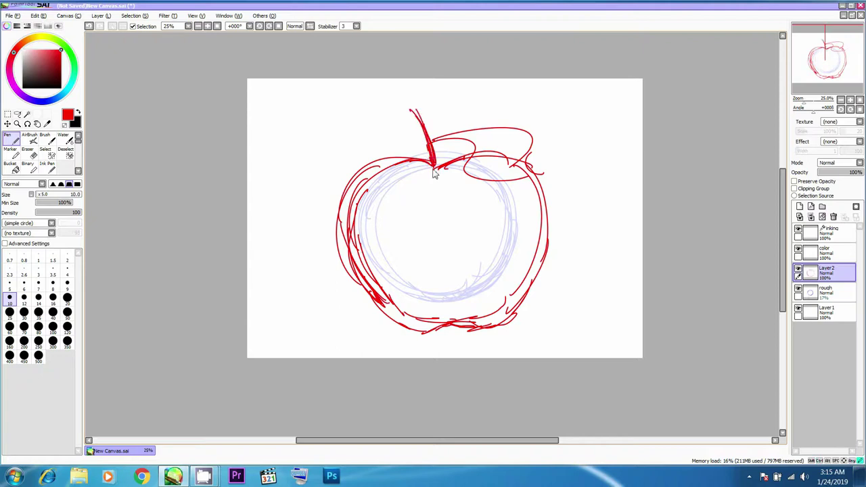
left_click_drag(426, 298, 425, 300)
left_click_drag(342, 211, 398, 326)
mouse_move(343, 269)
left_mouse_down()
mouse_move(388, 320)
mouse_move(425, 334)
mouse_move(489, 335)
mouse_move(509, 321)
left_mouse_up()
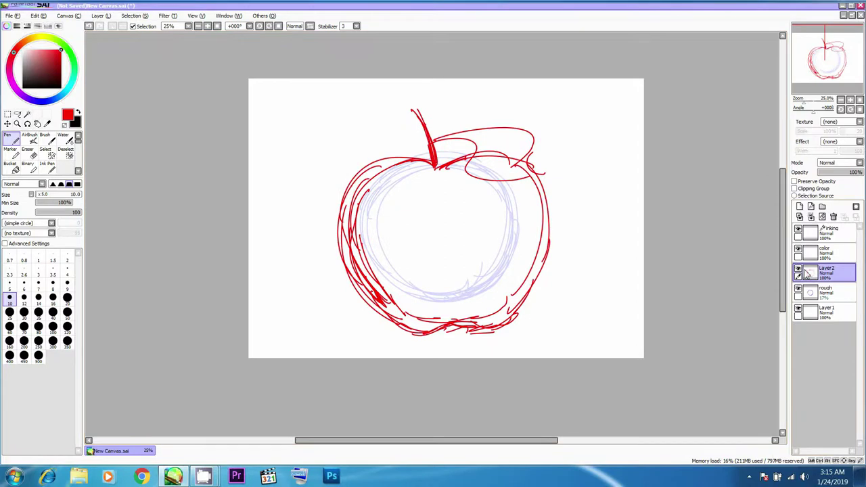
Step: Hide the red apple sketch layer and rename it "apple reference"
left_click(824, 291)
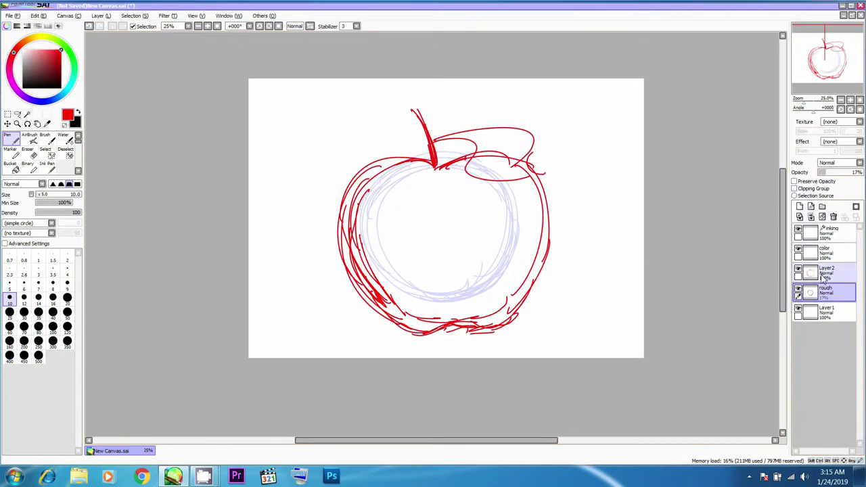
left_click(799, 271)
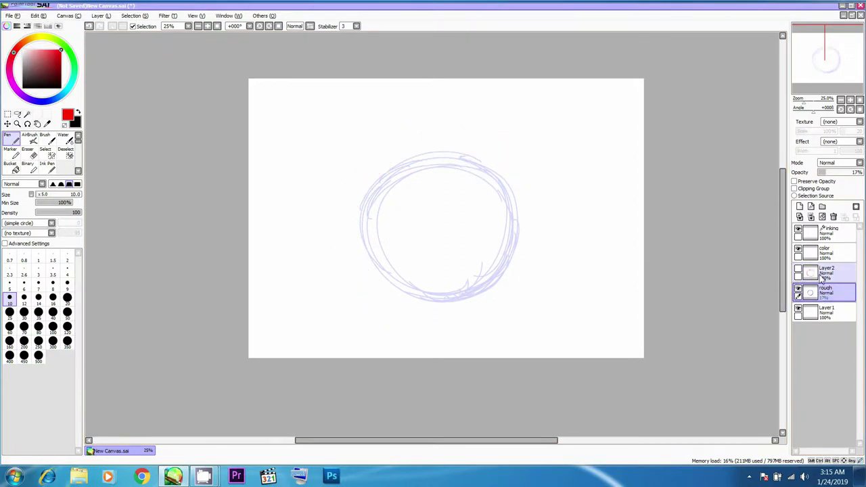
double_click(830, 274)
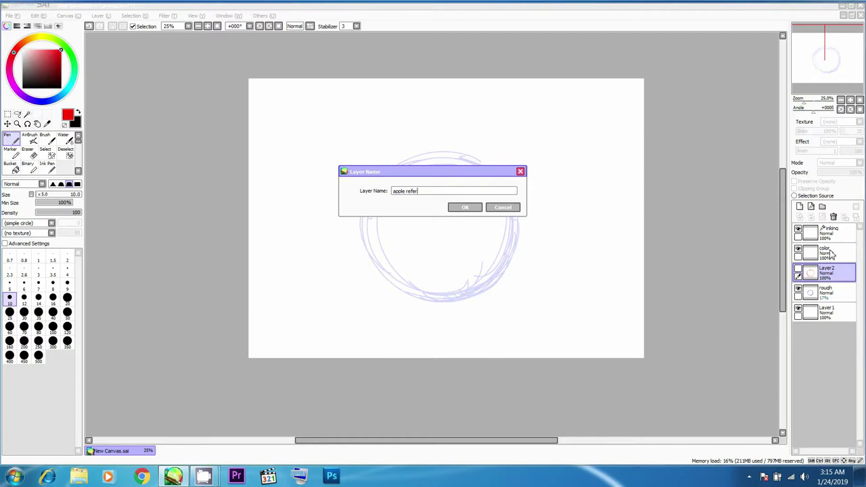
key("Return")
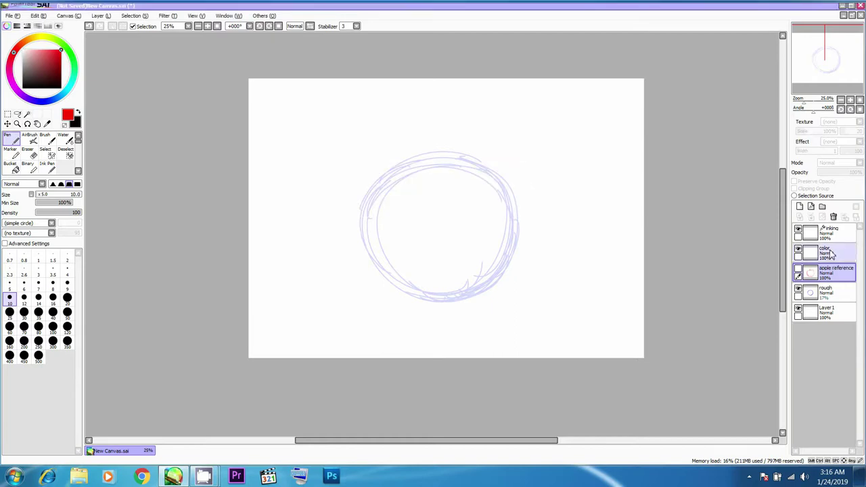
Step: Activate the inking layer and try a red pen stroke down the rough circle's left side
left_click(826, 292)
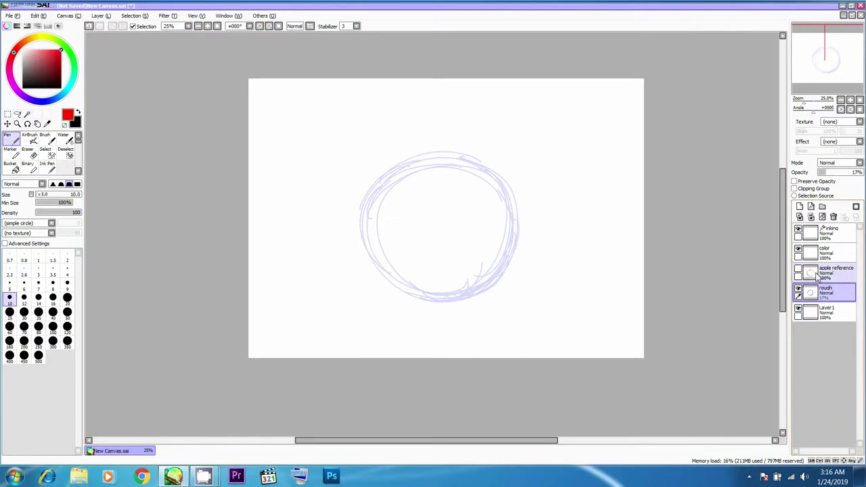
left_click(822, 234)
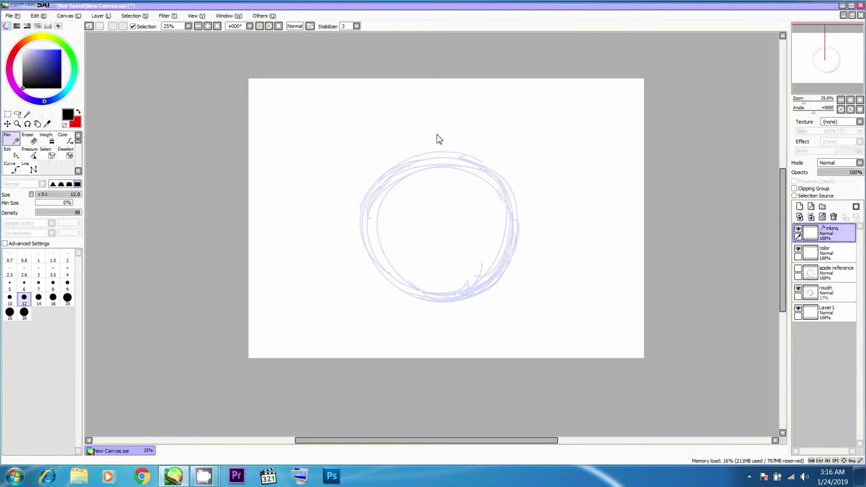
left_click_drag(414, 156, 428, 289)
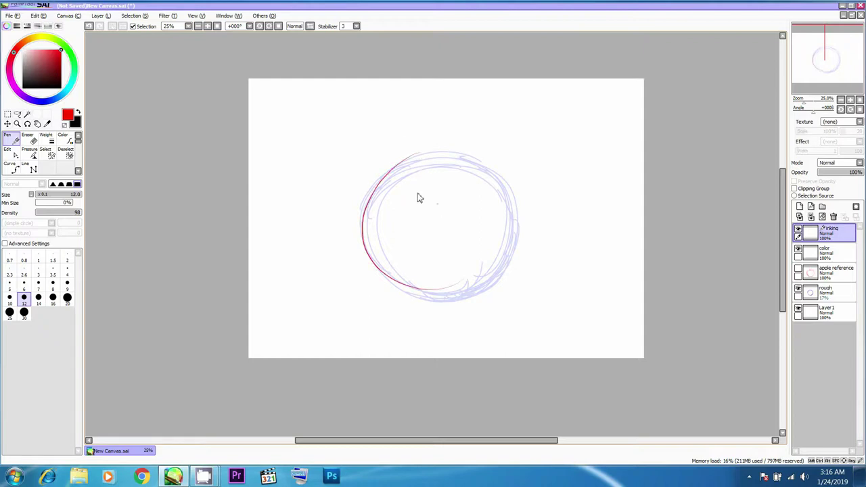
key("ctrl+z")
Step: Set the pen size to 16 and ink the circle's outline in red as a left and a right half
key("bracketright")
key("bracketright")
mouse_move(429, 183)
left_mouse_down()
mouse_move(363, 217)
mouse_move(402, 247)
left_mouse_up()
key("ctrl+z")
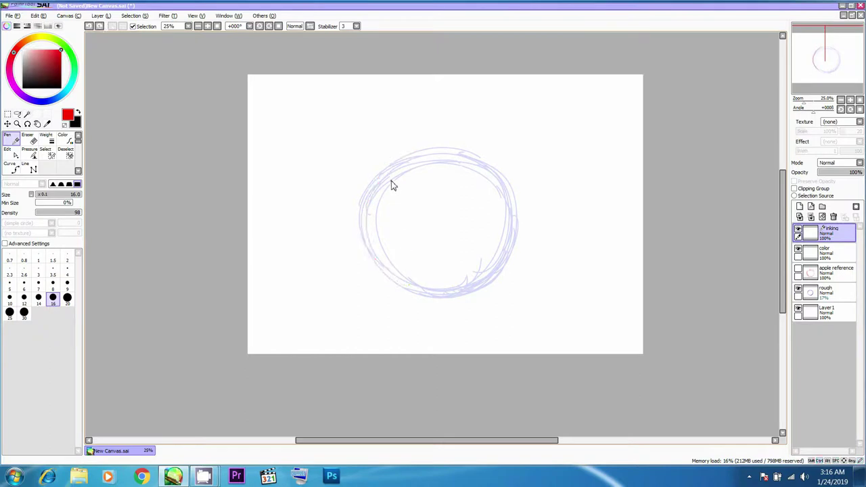
left_click_drag(438, 144, 450, 294)
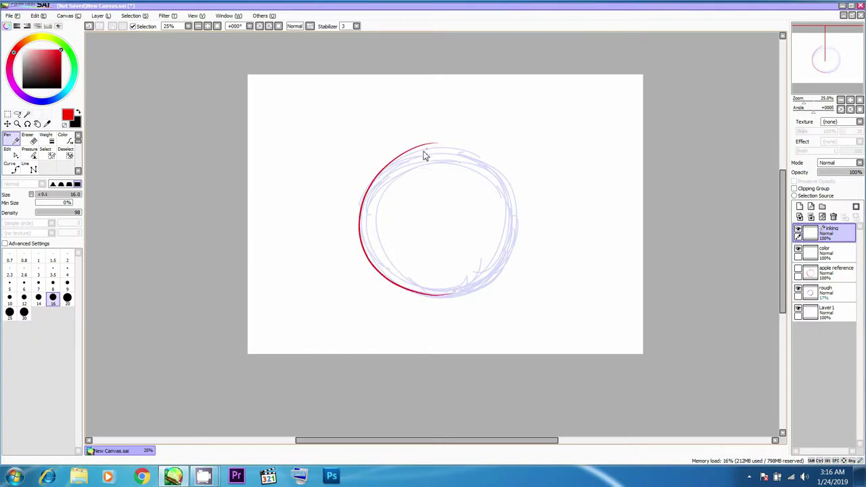
mouse_move(416, 156)
left_mouse_down()
mouse_move(479, 158)
mouse_move(516, 201)
mouse_move(495, 282)
mouse_move(422, 294)
left_mouse_up()
Step: Pull the control points of the right and left red strokes so they follow the rough circle's outer edge
left_click_drag(516, 234, 514, 231)
left_click_drag(504, 172, 494, 170)
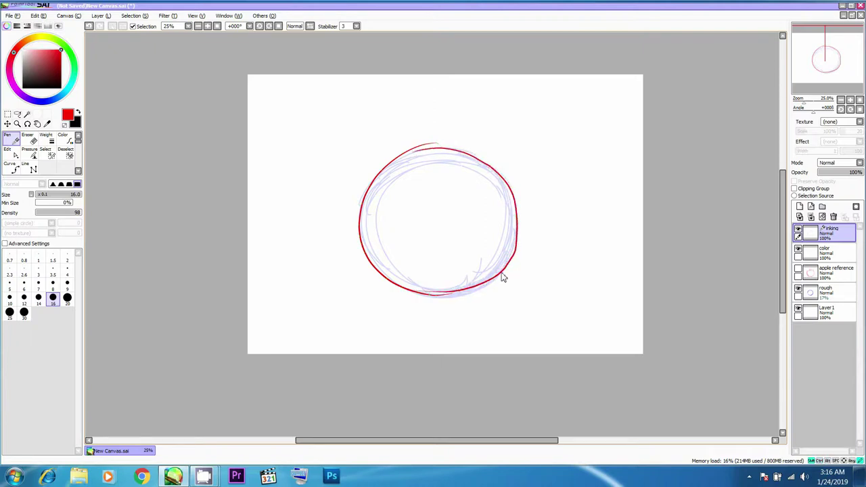
left_click_drag(516, 215, 518, 216)
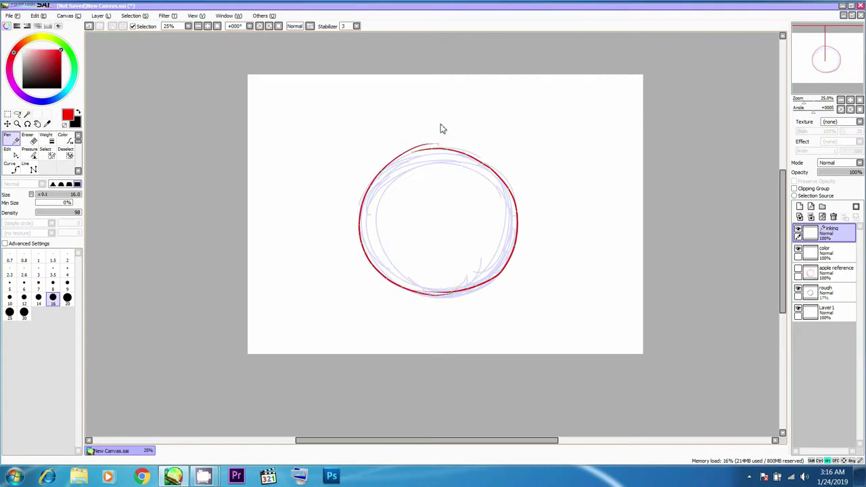
key("ctrl")
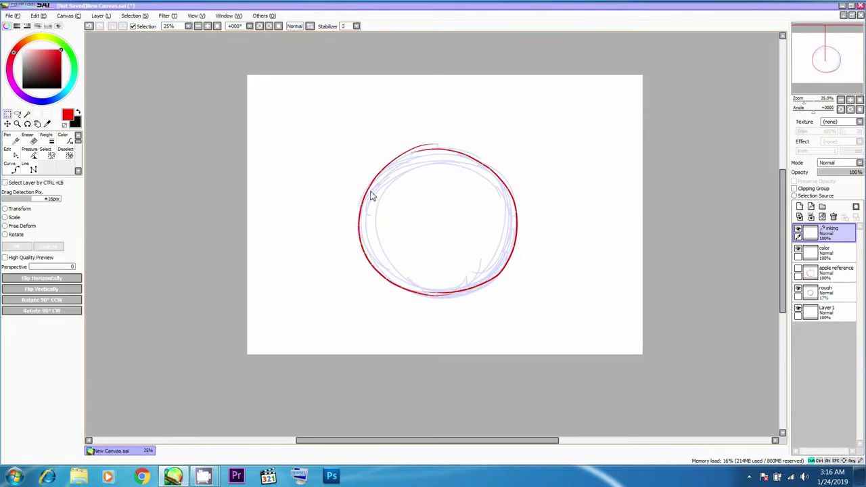
left_click_drag(358, 191, 356, 191)
key("ctrl+z")
Step: Erase the left stroke's overshooting upper end and pull the stroke to meet the right half at the circle's top
left_click(28, 141)
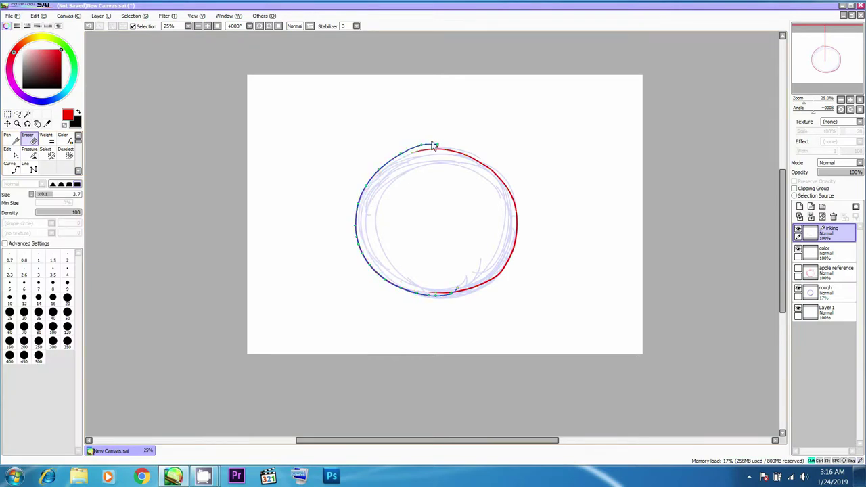
left_click_drag(431, 132, 431, 157)
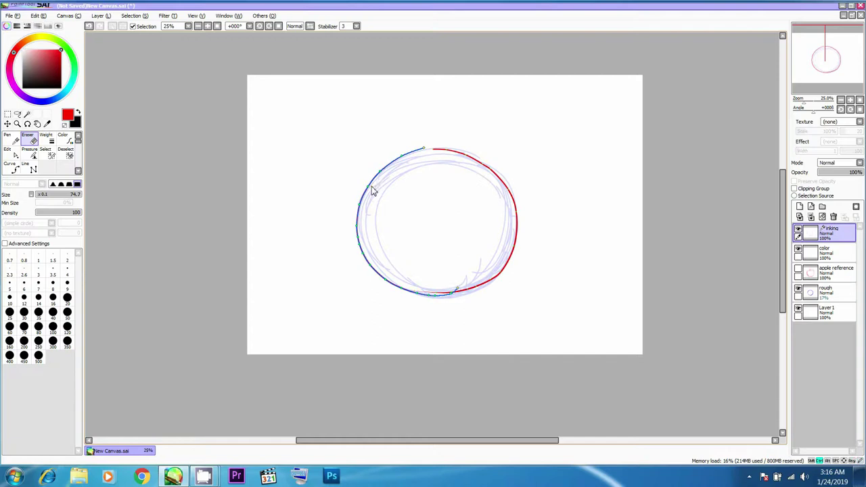
left_click_drag(424, 148, 446, 149)
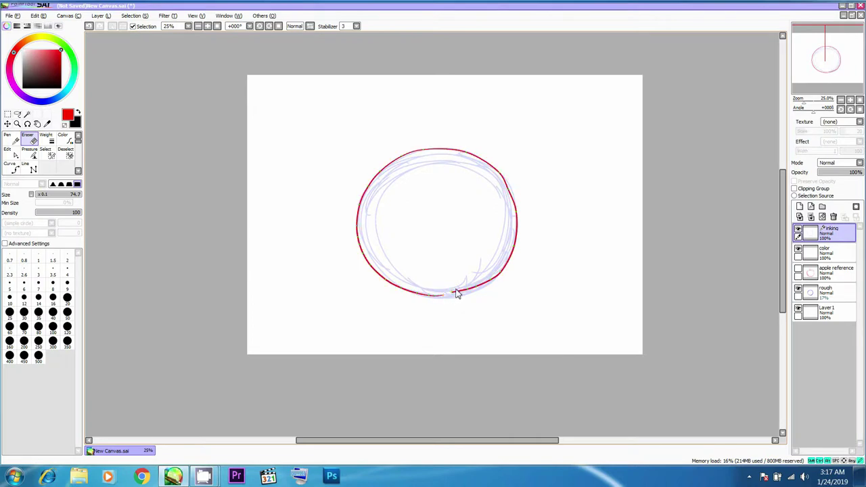
Step: Close the gap between the two red strokes at the circle's bottom and even out the right contour
left_click_drag(452, 293, 451, 295)
key("ctrl+y")
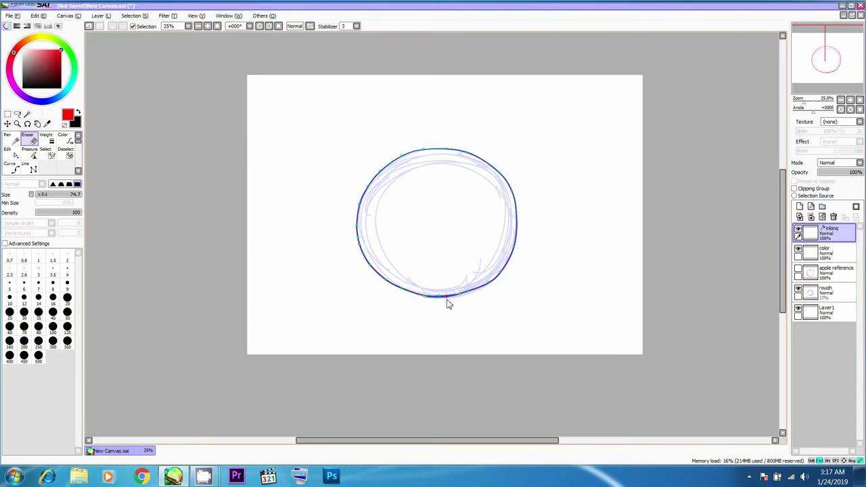
double_click(445, 298)
left_click_drag(465, 291, 467, 293)
key("n")
left_click_drag(518, 196, 516, 199)
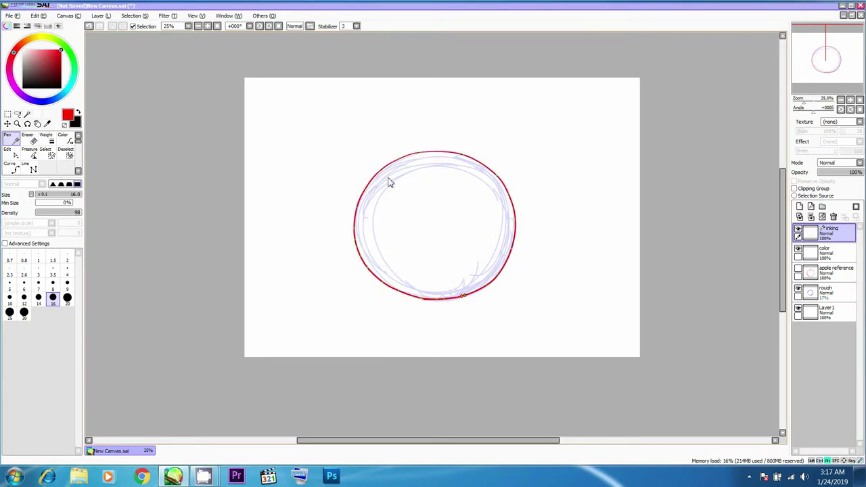
Step: Transform the inked circle by slightly shifting its corners to fit the rough circle, and apply the result
key("ctrl+t")
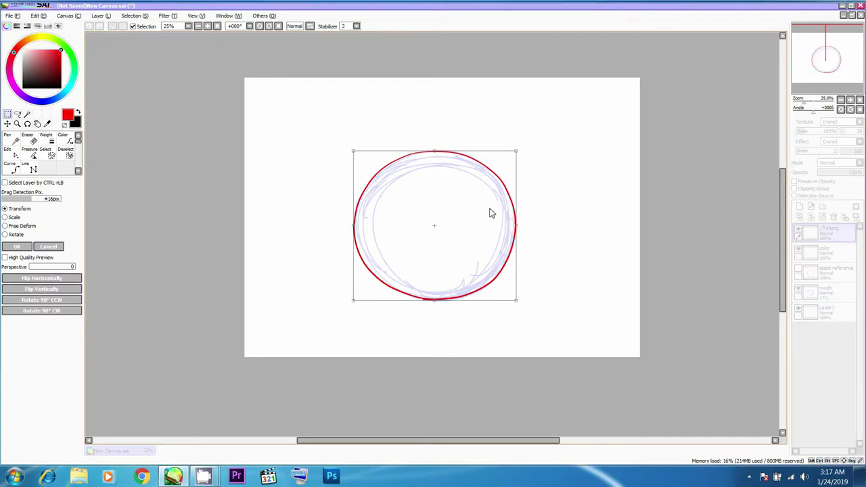
left_click_drag(355, 156, 369, 169)
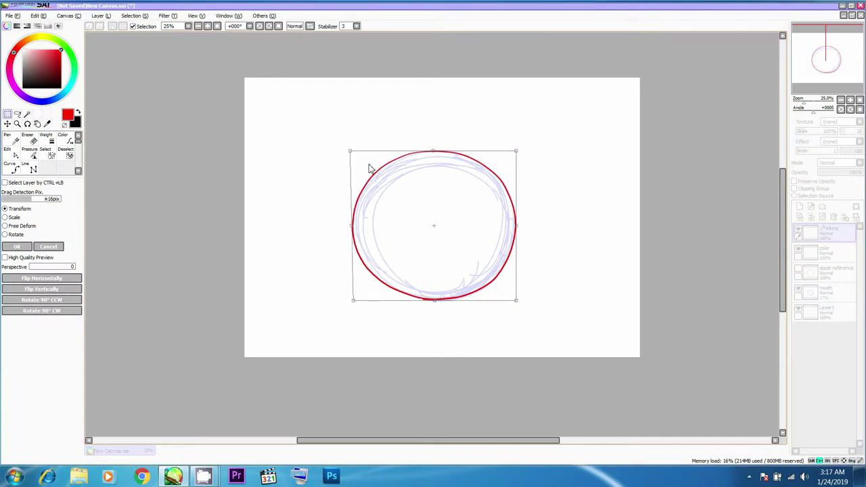
left_click_drag(357, 306, 359, 304)
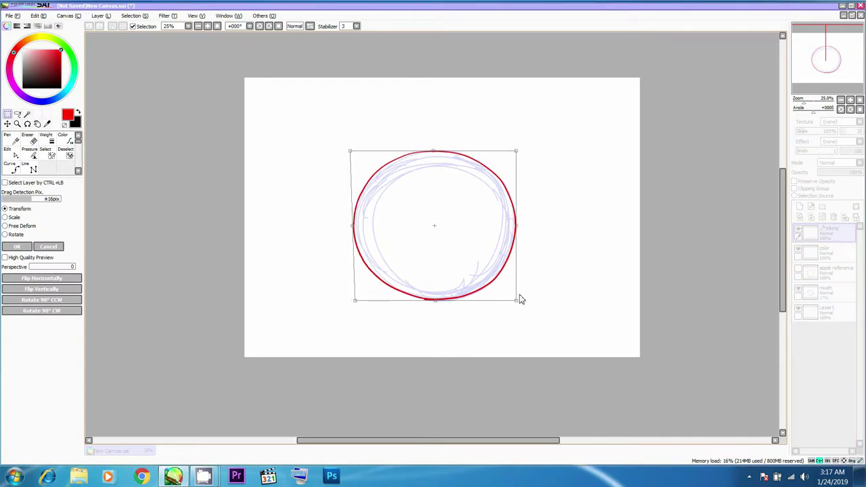
left_click_drag(518, 307, 515, 303)
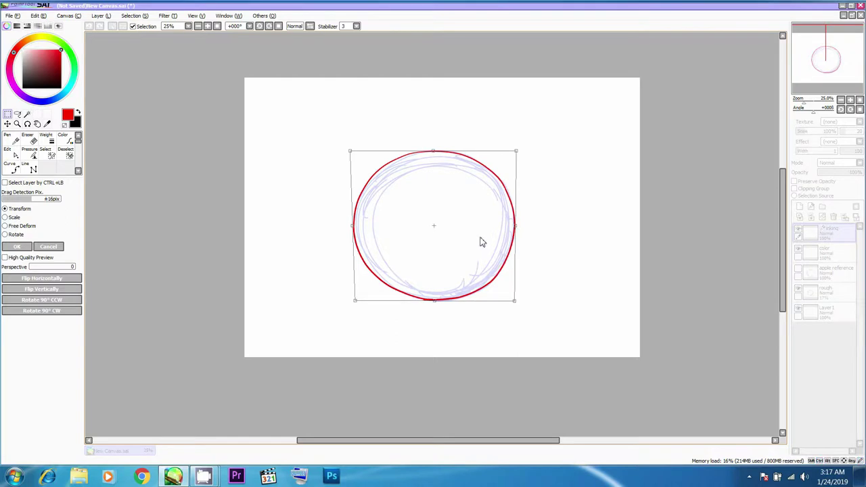
left_click_drag(480, 242, 478, 233)
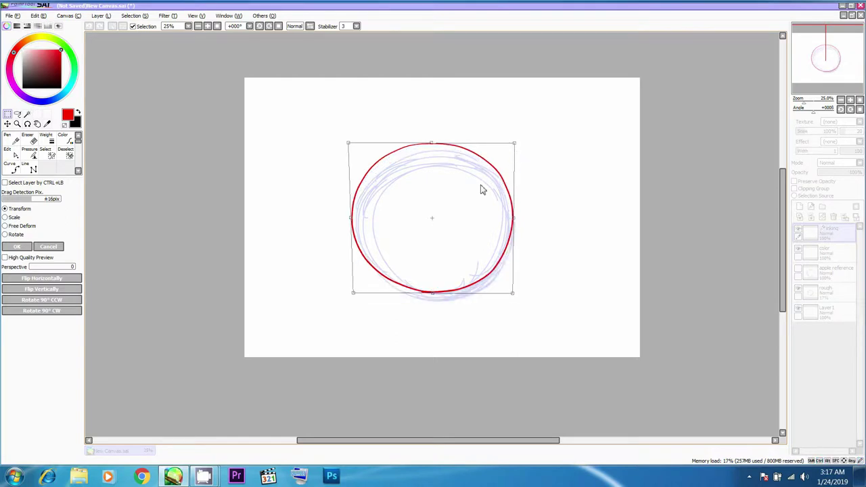
key("ctrl+z")
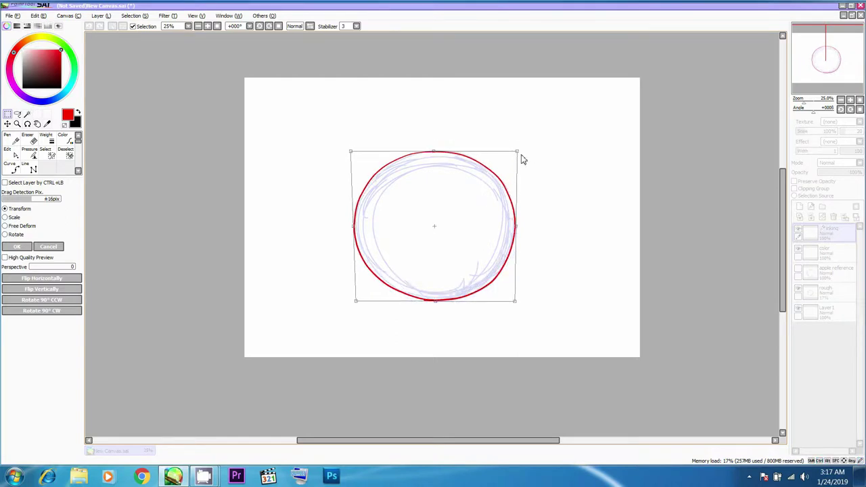
left_click_drag(517, 154, 518, 153)
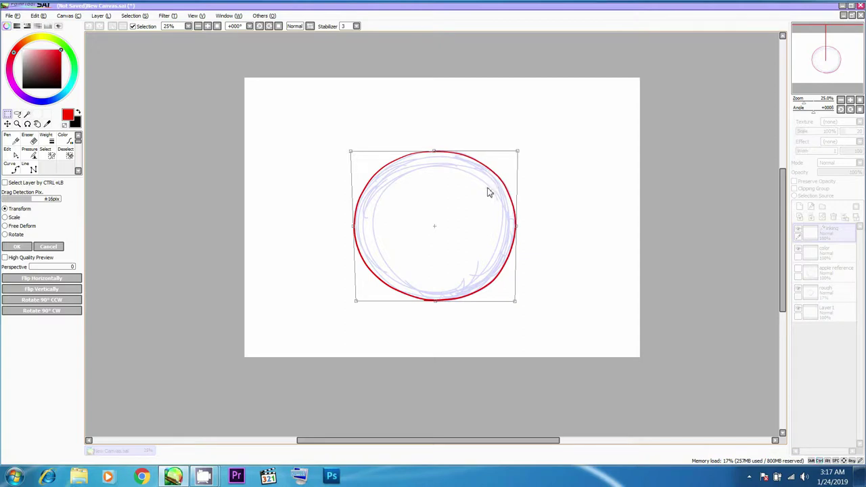
key("Return")
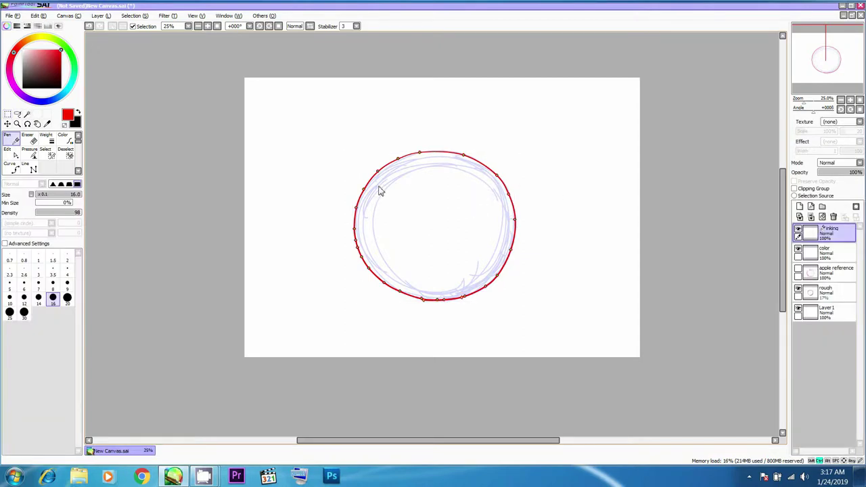
Step: Recolour the inked circle outline black with the Color tool and view that tool's custom settings
key("ctrl")
key("ctrl")
left_click(78, 112)
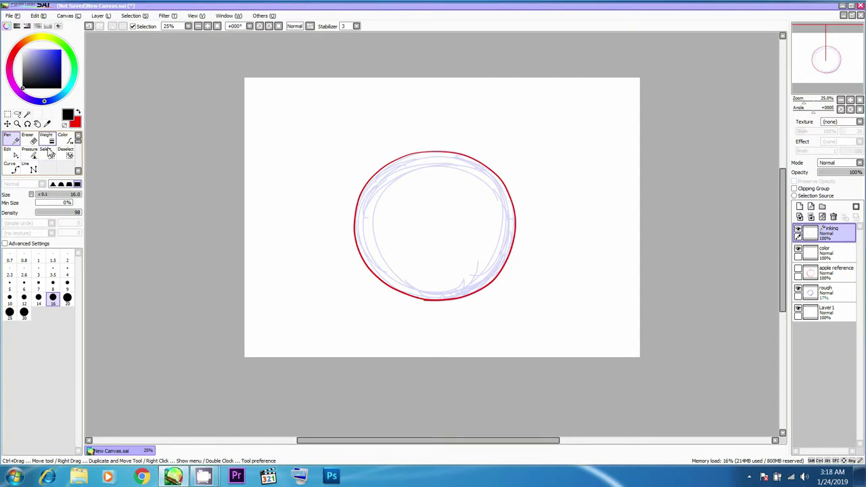
left_click(62, 139)
left_click(389, 181)
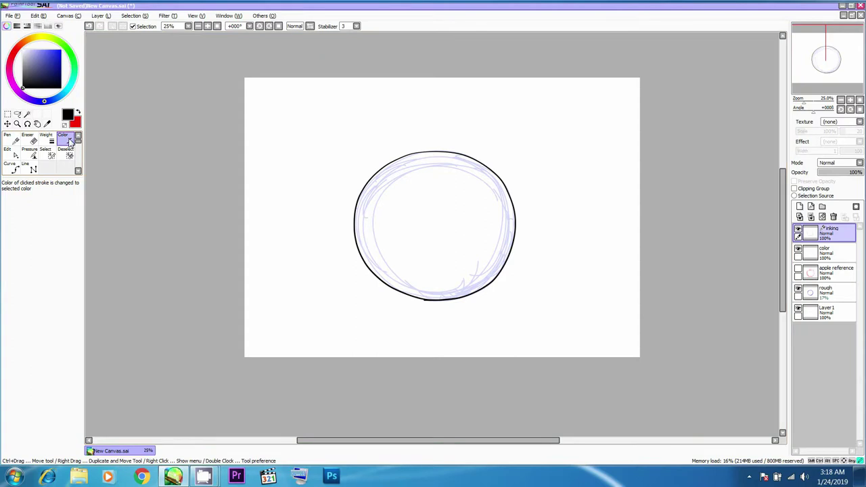
double_click(67, 142)
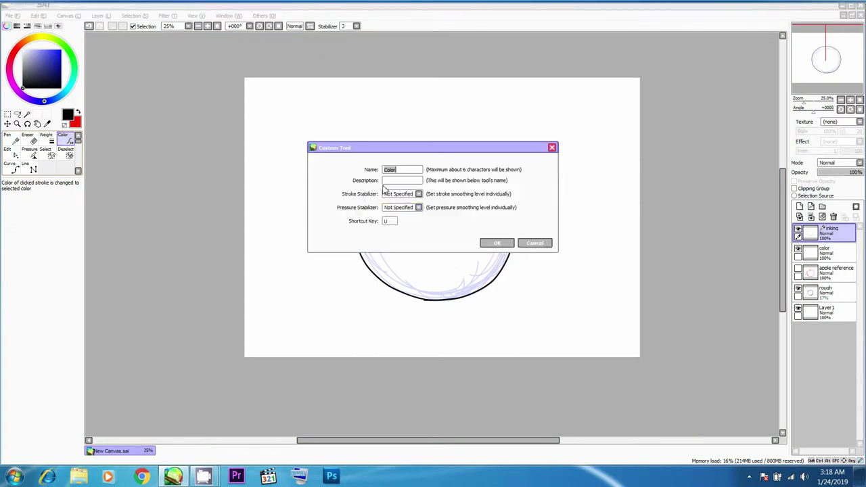
left_click(498, 244)
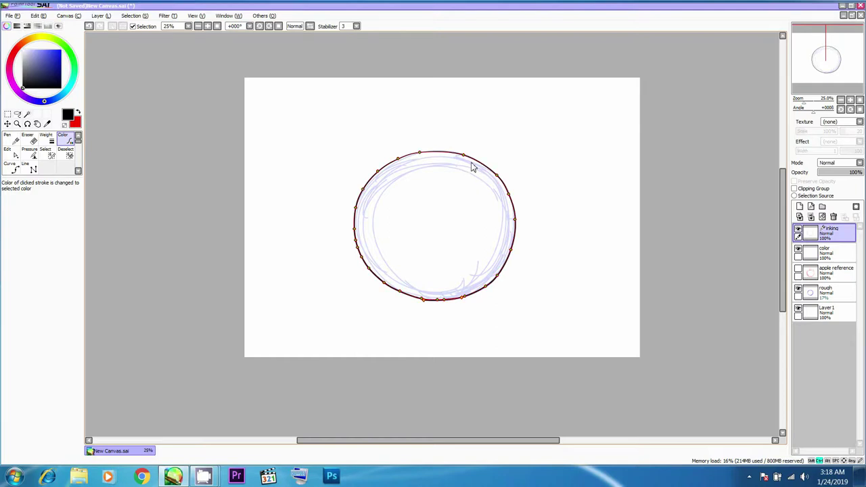
Step: Pull the end points of the overlapping bottom stroke off the outline and set them back on it, switching to the Pressure tool
scroll(471, 167, "up", 4)
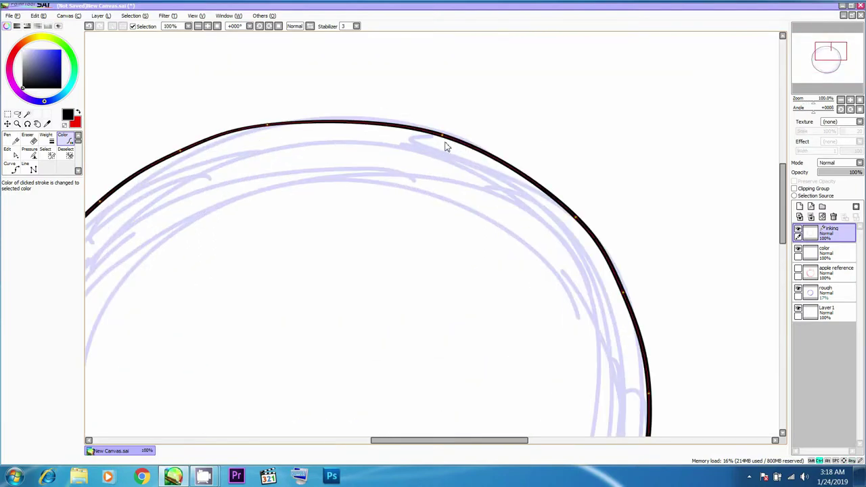
scroll(445, 146, "up", 5)
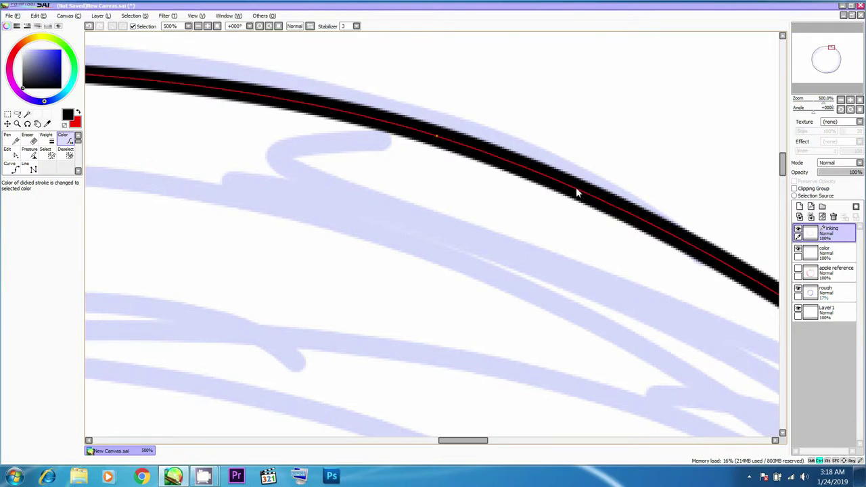
scroll(525, 162, "down", 8)
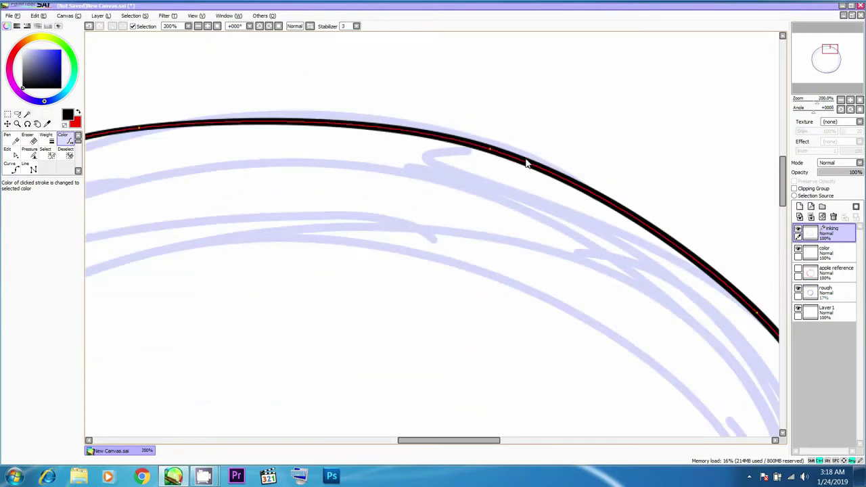
left_click_drag(526, 160, 518, 146)
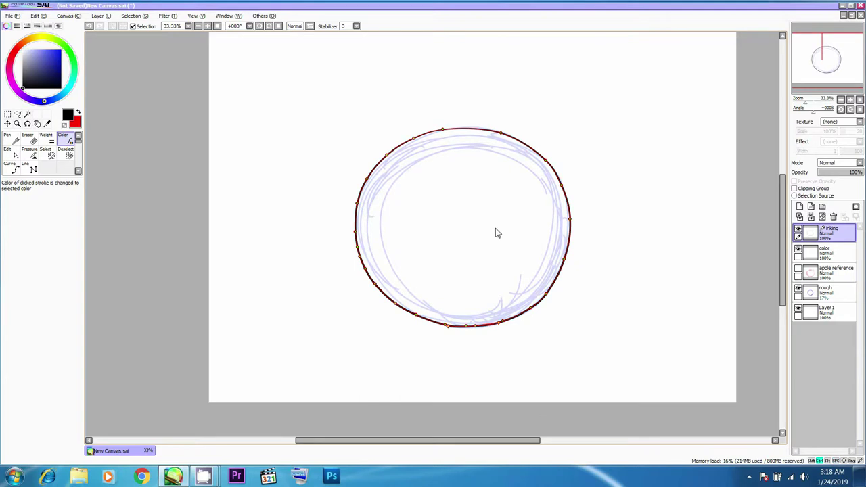
scroll(450, 335, "up", 6)
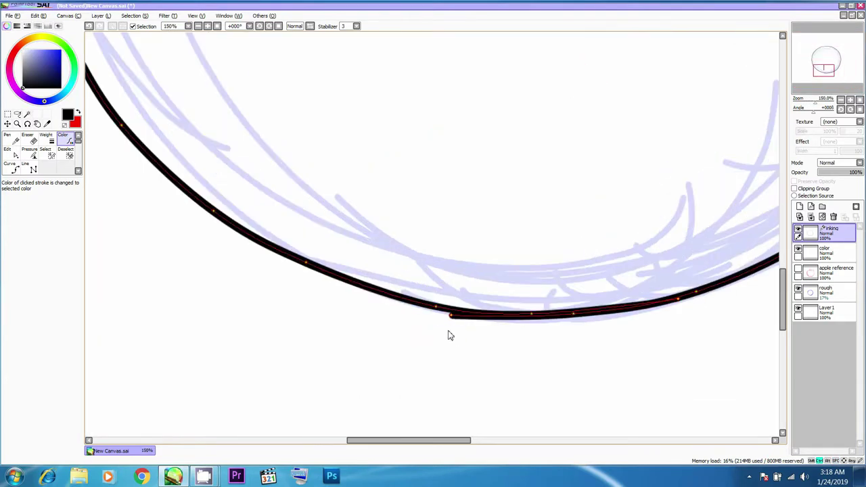
left_click_drag(541, 189, 443, 191)
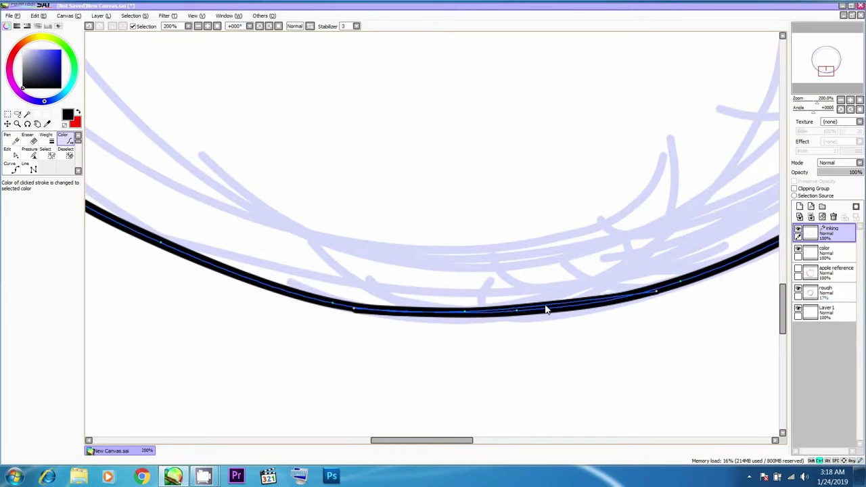
left_click_drag(656, 292, 650, 327)
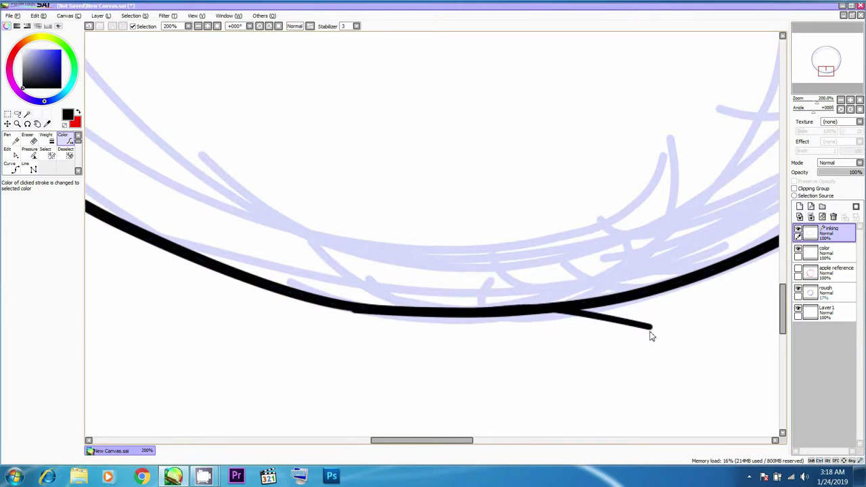
left_click(30, 153)
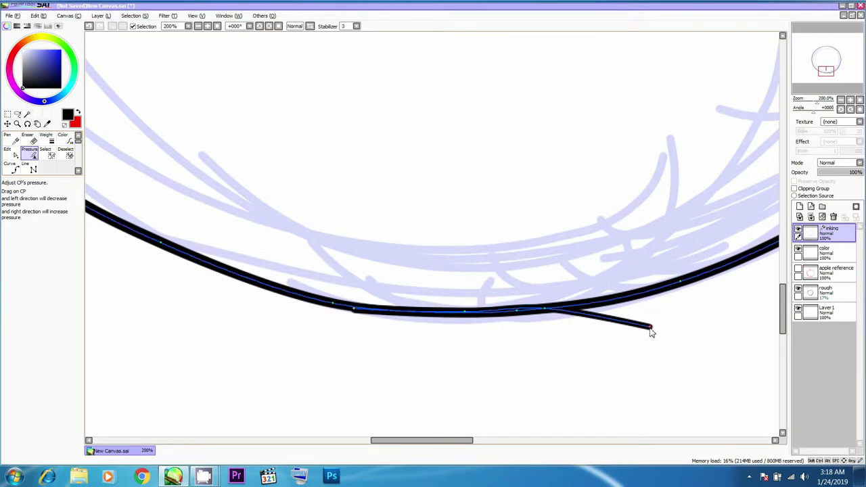
left_click_drag(649, 327, 649, 293)
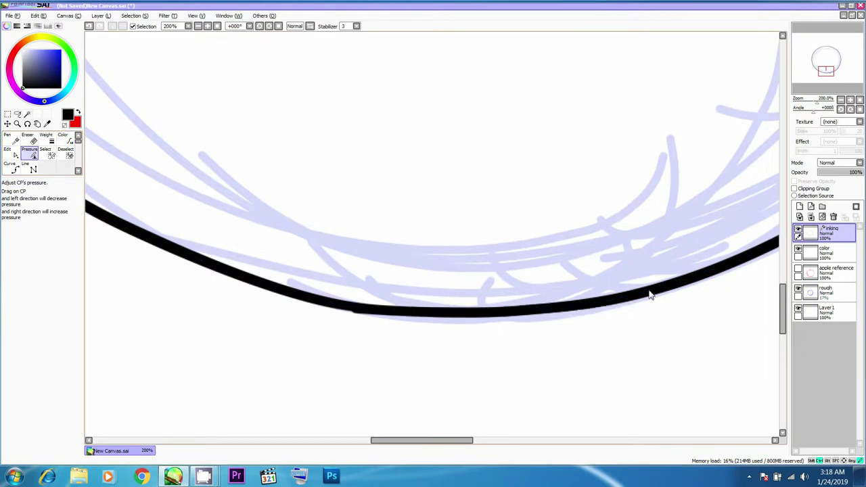
mouse_move(356, 315)
left_mouse_down()
mouse_move(356, 340)
mouse_move(272, 336)
left_mouse_up()
left_click_drag(357, 339, 352, 308)
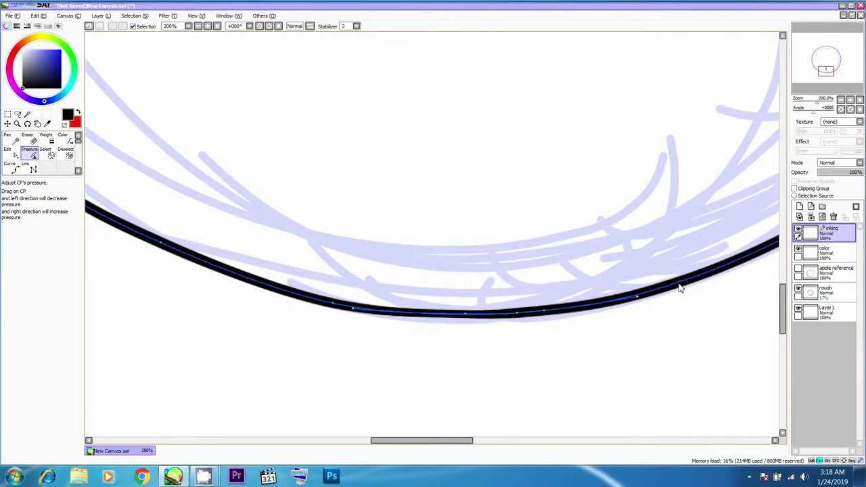
Step: Prepare the color layer for painting with the AirBrush in red and hide the rough sketch layer
scroll(658, 250, "down", 4)
left_click_drag(658, 250, 519, 305)
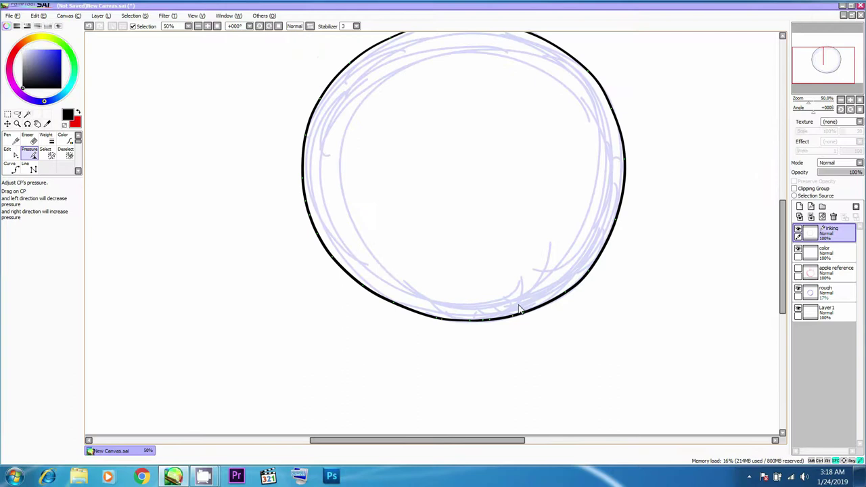
scroll(463, 326, "up", 1)
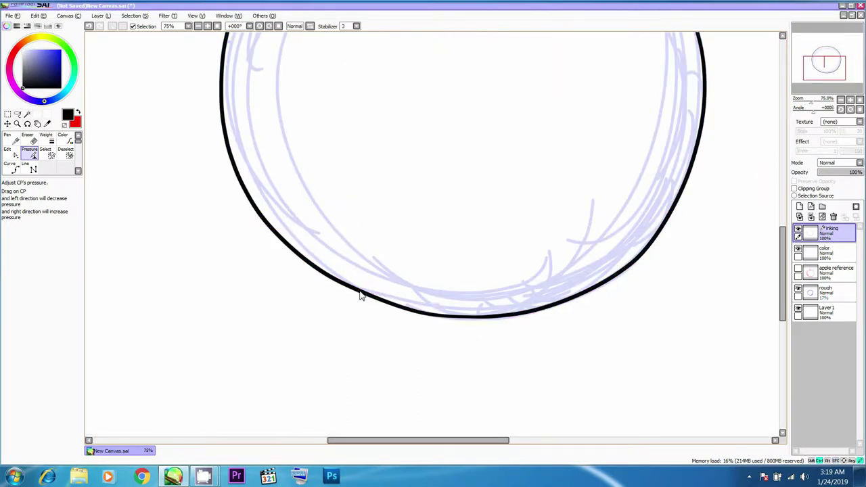
left_click_drag(360, 293, 363, 294)
scroll(480, 263, "down", 1)
left_click_drag(483, 197, 445, 269)
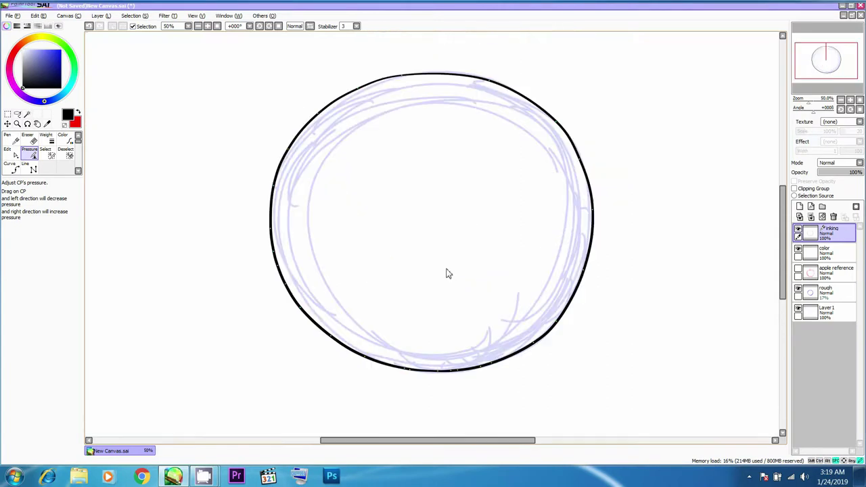
left_click(829, 257)
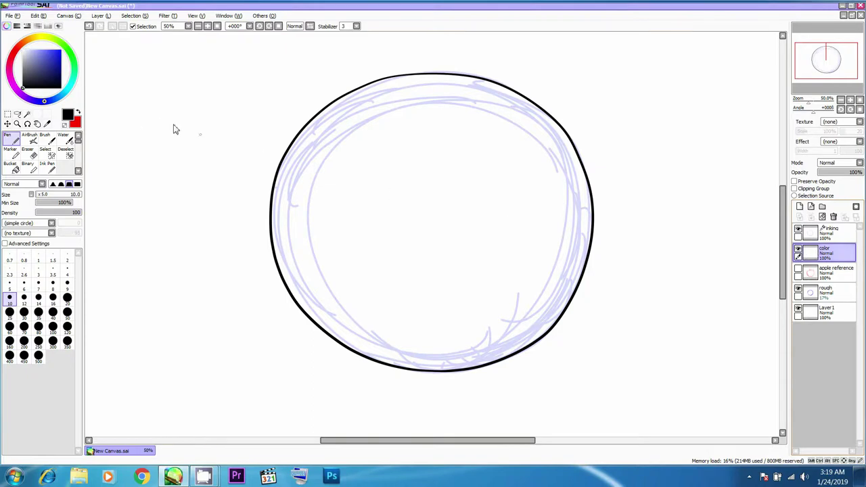
key("x")
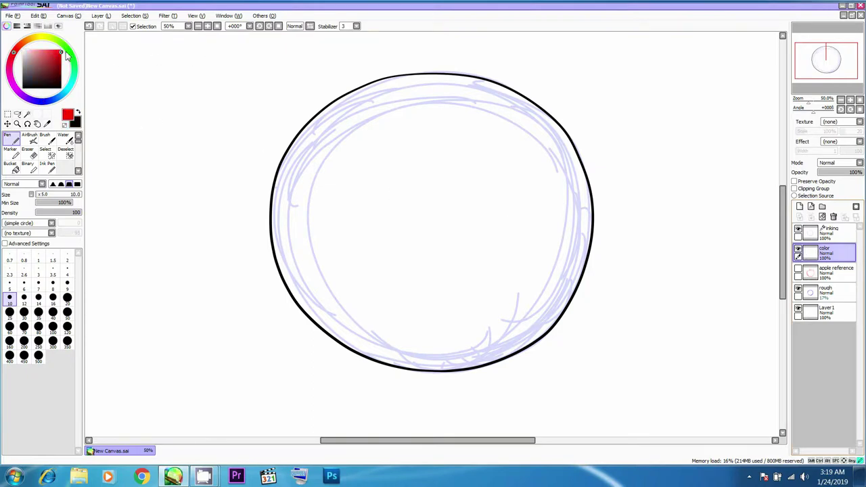
key("v")
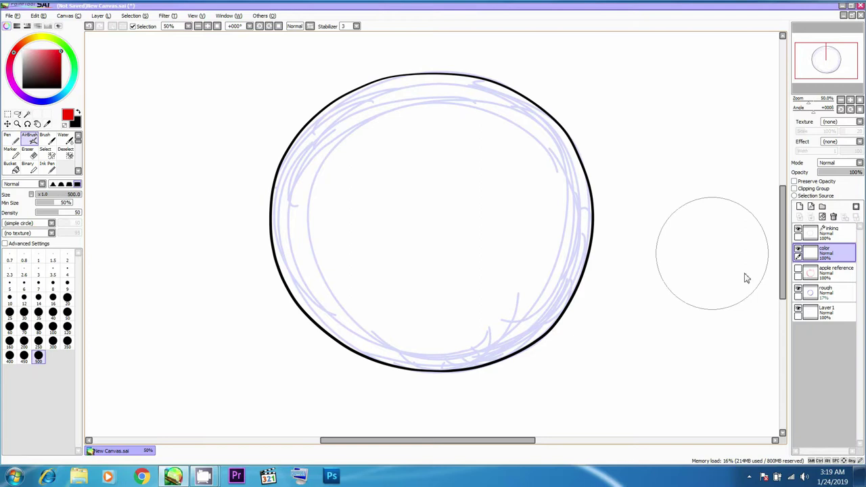
left_click(799, 291)
Step: Airbrush red over the circle's upper-left area, spilling across the outline, and mark the spill with a small X outside the circle
mouse_move(418, 147)
left_mouse_down()
mouse_move(396, 165)
mouse_move(365, 148)
mouse_move(340, 218)
left_mouse_up()
mouse_move(490, 177)
left_mouse_down()
mouse_move(442, 161)
mouse_move(447, 148)
mouse_move(424, 228)
mouse_move(439, 183)
mouse_move(460, 163)
left_mouse_up()
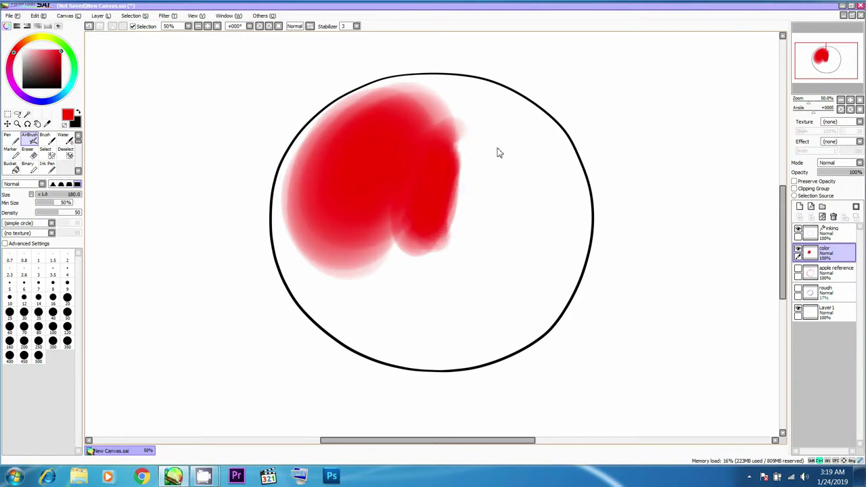
mouse_move(343, 83)
left_mouse_down()
mouse_move(359, 90)
mouse_move(299, 198)
left_mouse_up()
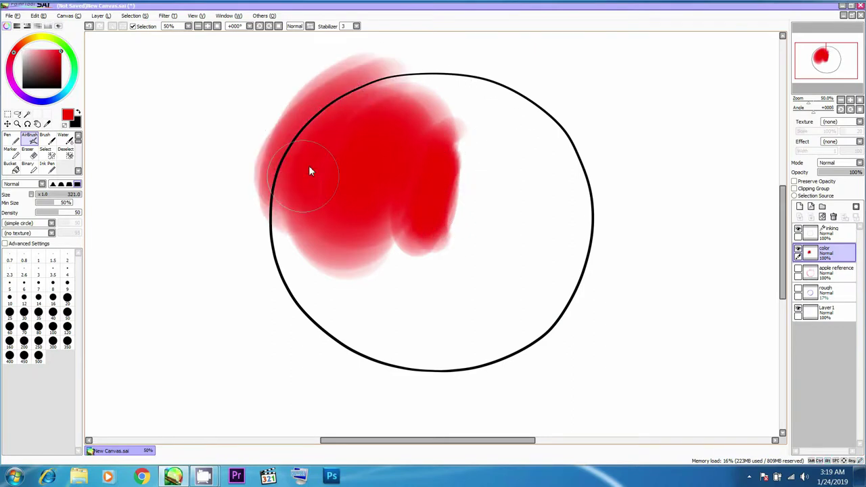
mouse_move(255, 69)
left_mouse_down()
mouse_move(243, 67)
mouse_move(263, 76)
mouse_move(254, 67)
mouse_move(243, 89)
mouse_move(246, 58)
left_mouse_up()
key("ctrl+z")
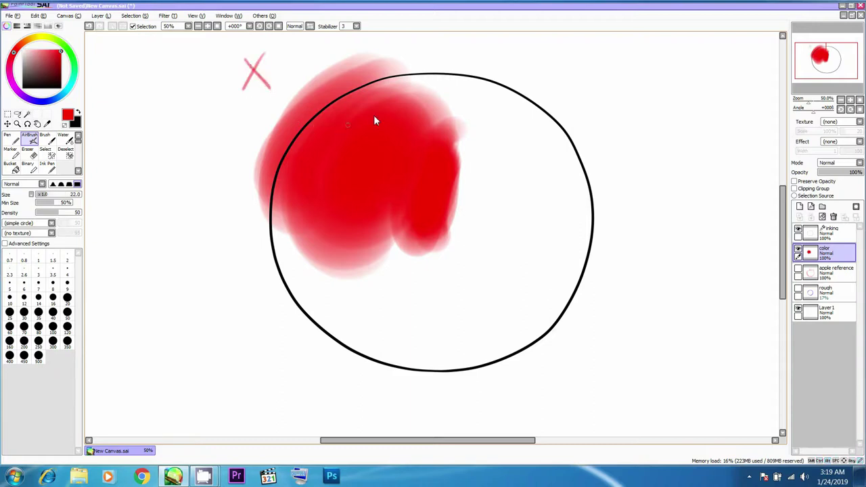
Step: Draw an oval around the spilled paint, redo it in black, and undo all the airbrush marks on the color layer
mouse_move(303, 47)
left_mouse_down()
mouse_move(258, 207)
mouse_move(288, 191)
left_mouse_up()
key("ctrl+z")
left_click(78, 114)
left_click_drag(345, 44, 263, 124)
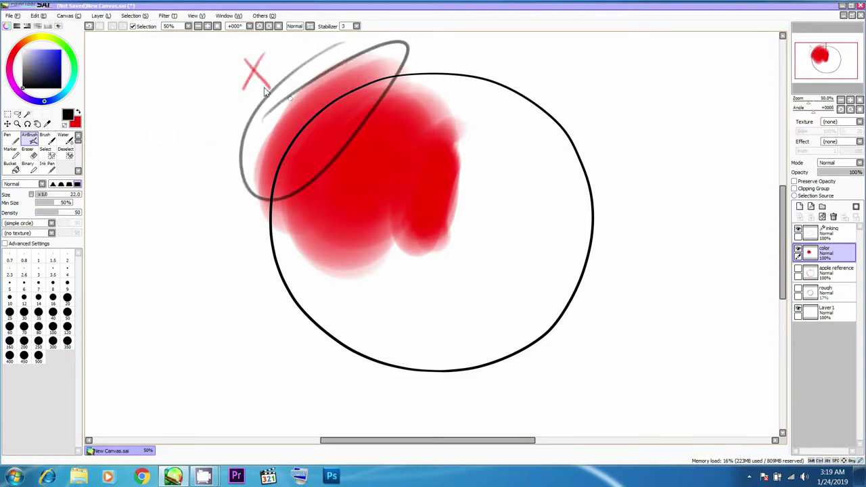
key("ctrl+z")
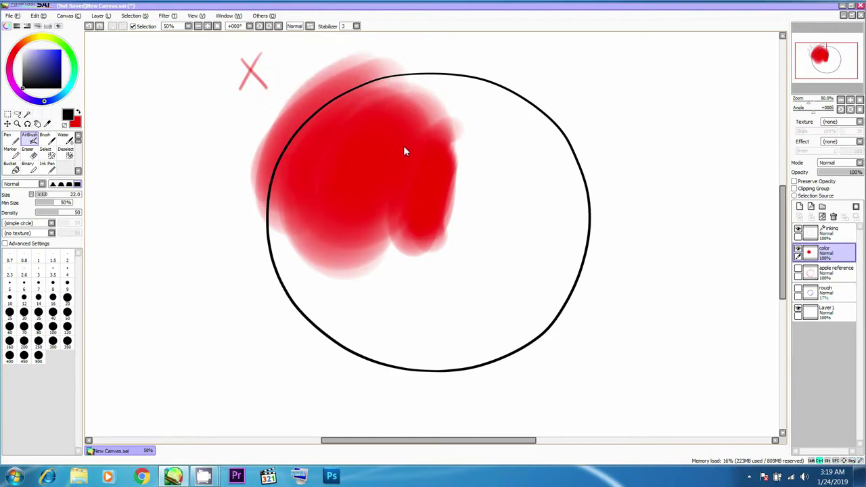
key("ctrl+z")
key("ctrl+z")
key("ctrl+z")
key("ctrl+z")
key("ctrl+z")
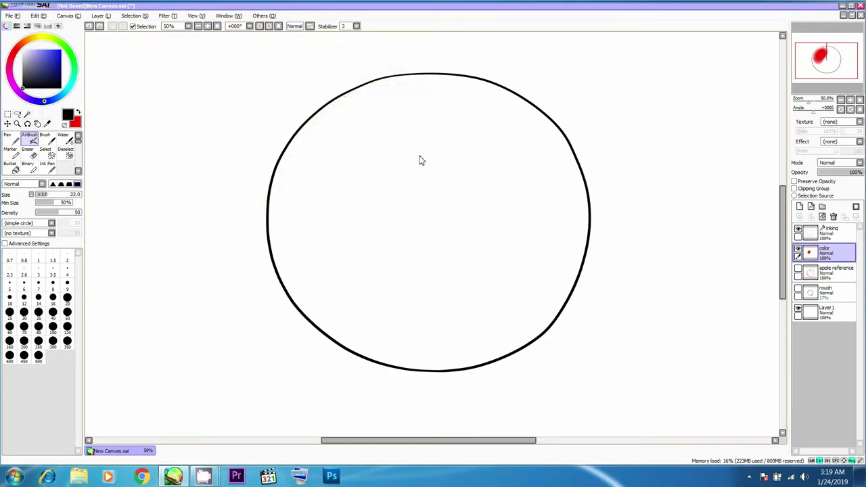
Step: Load the inking layer's outline as a selection, examine its edge up close, and make the color layer active
left_click(824, 237)
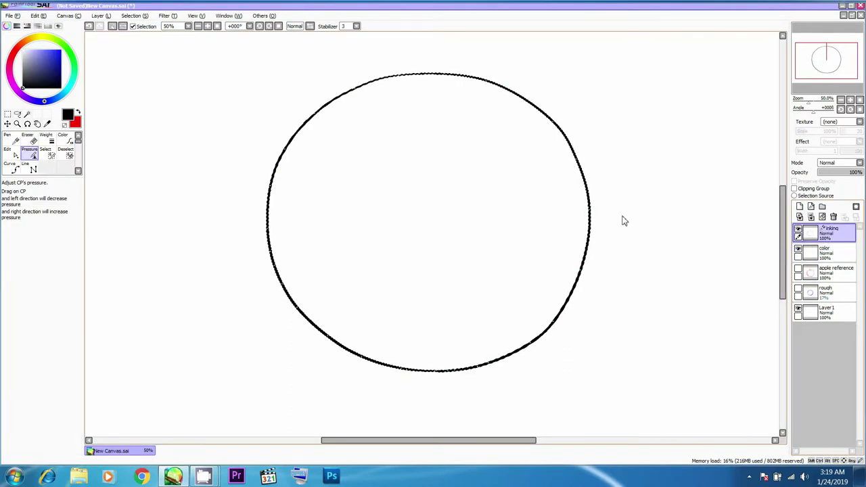
scroll(612, 215, "down", 5)
scroll(602, 207, "up", 14)
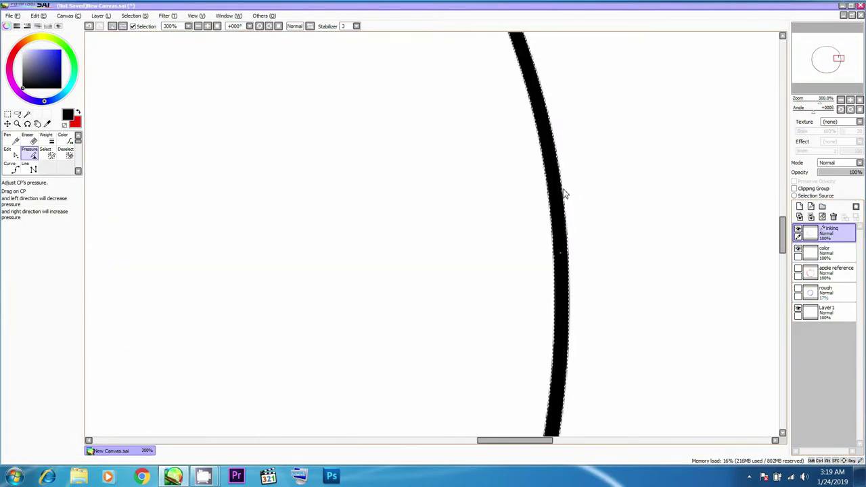
scroll(548, 190, "down", 5)
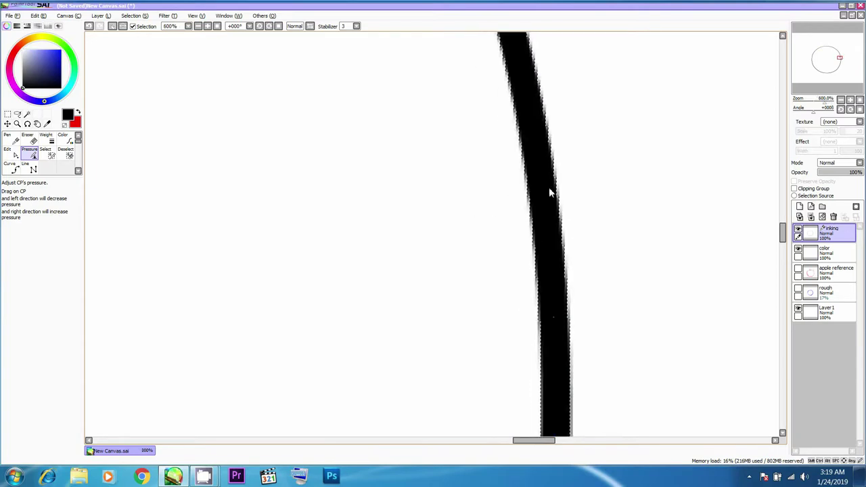
left_click(802, 257)
scroll(533, 206, "down", 6)
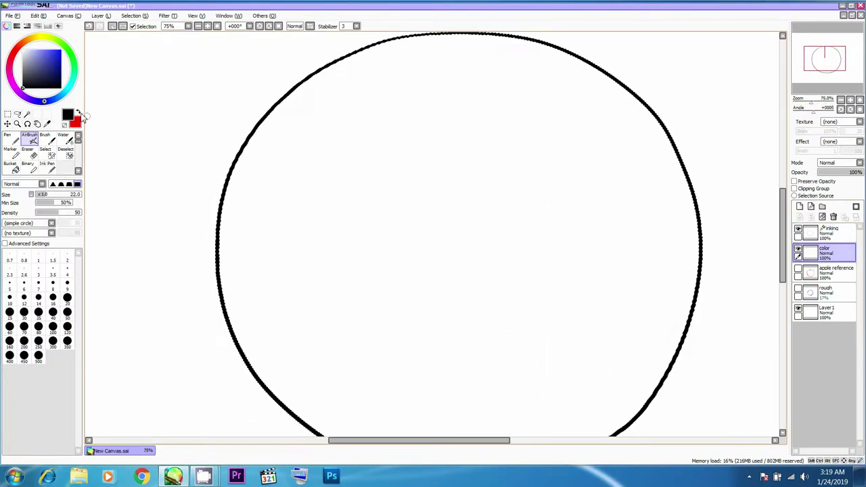
Step: Add the circle's interior to the outline selection with the Magic Wand, inspect the edge, and clear the selection
left_click(27, 114)
scroll(263, 141, "up", 6)
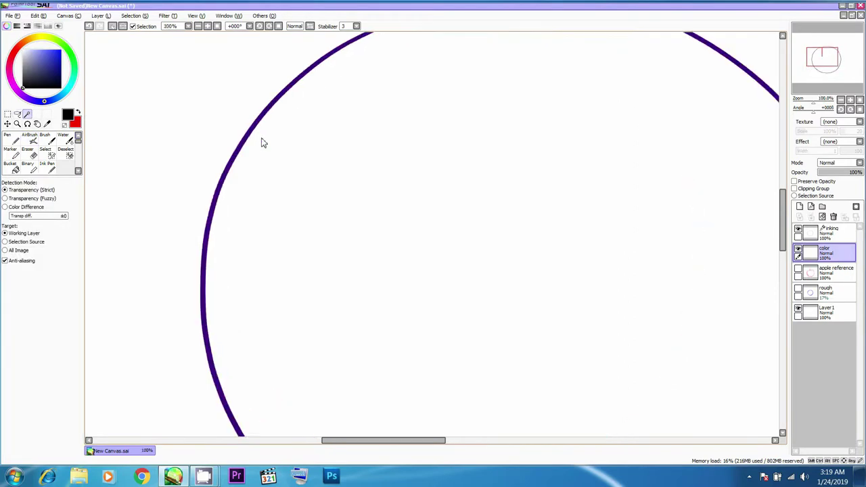
scroll(165, 246, "down", 7)
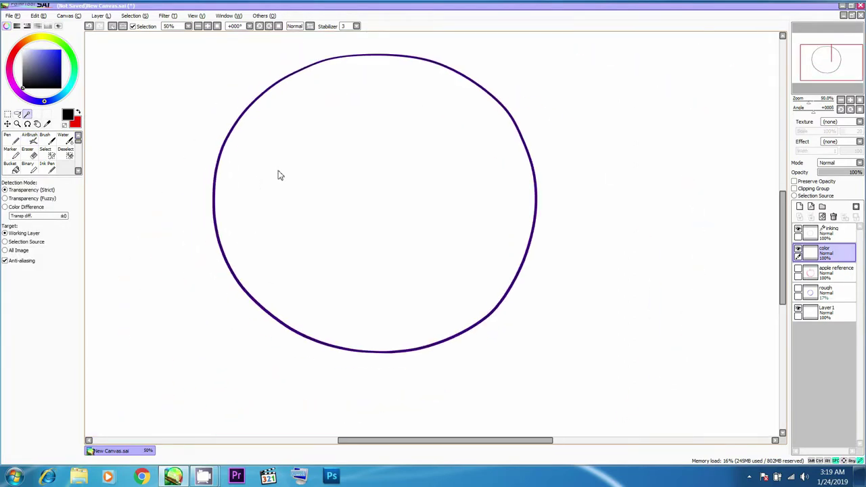
left_click(303, 195)
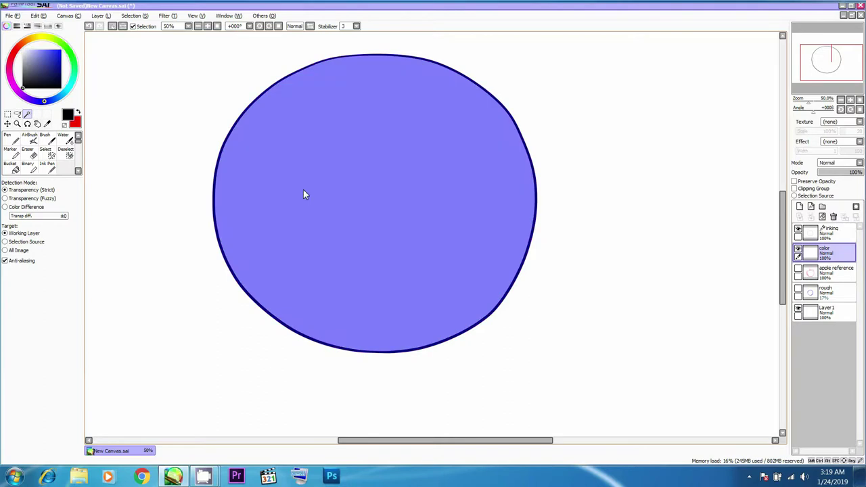
scroll(228, 162, "up", 5)
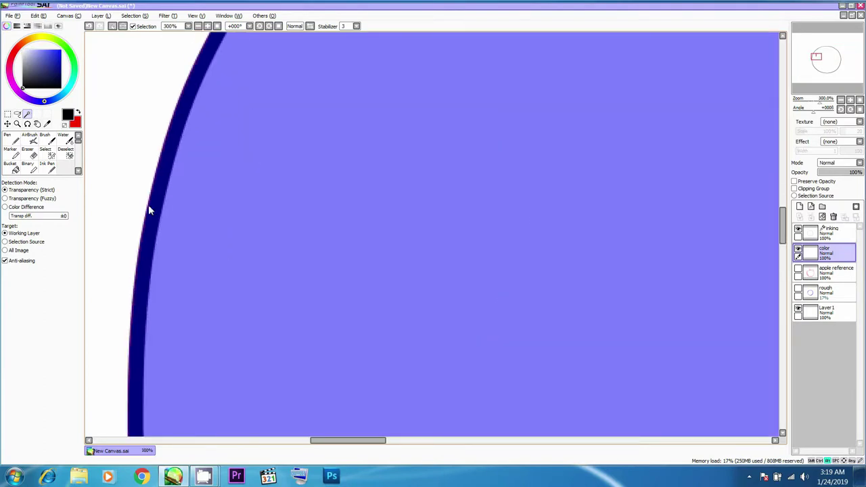
key("ctrl+d")
scroll(169, 210, "down", 5)
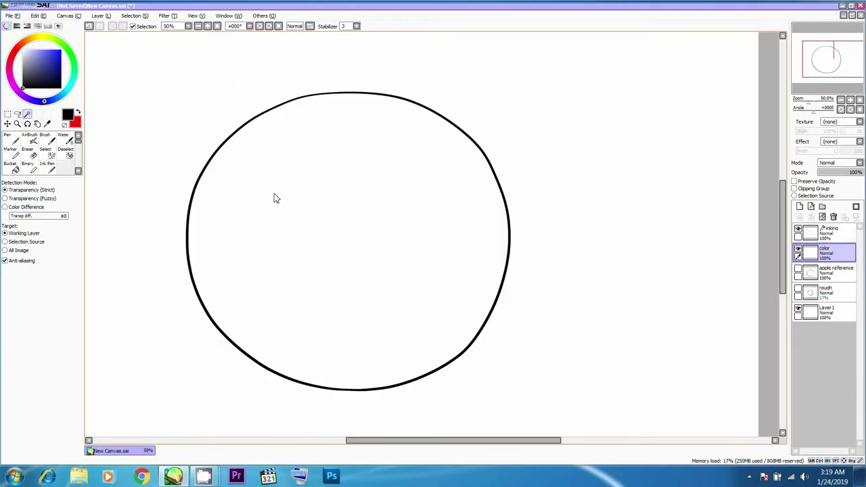
Step: Select only the circle's interior with the Magic Wand on the inking layer and inspect the selection along the line
left_click(848, 231)
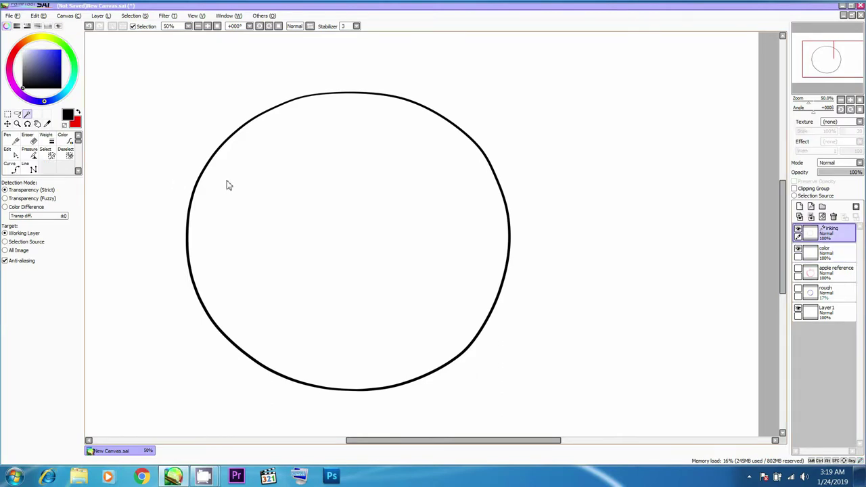
left_click(228, 184)
scroll(231, 163, "up", 9)
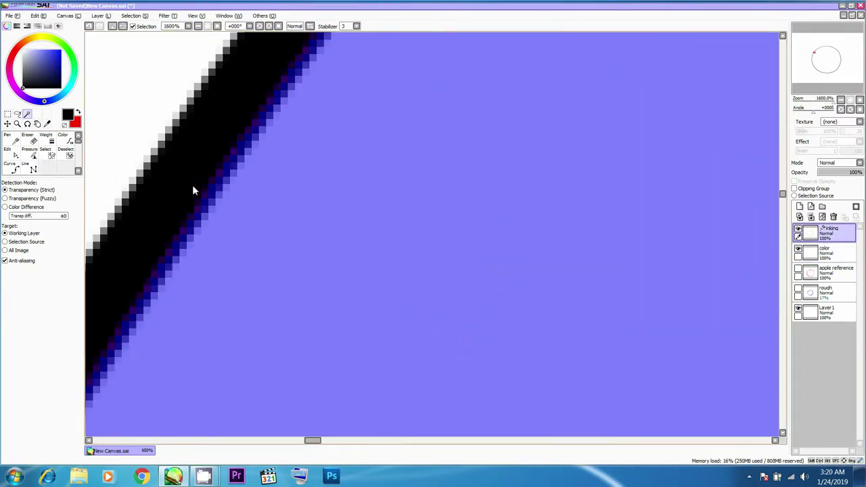
scroll(193, 185, "down", 9)
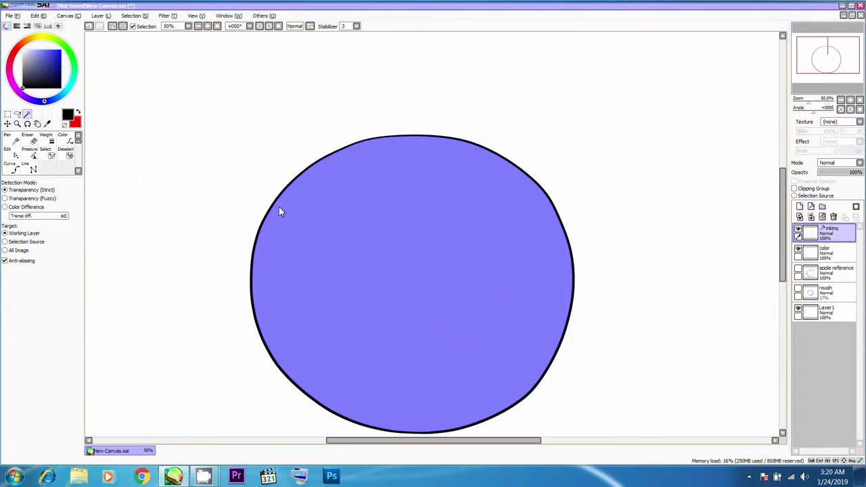
left_click_drag(461, 220, 450, 122)
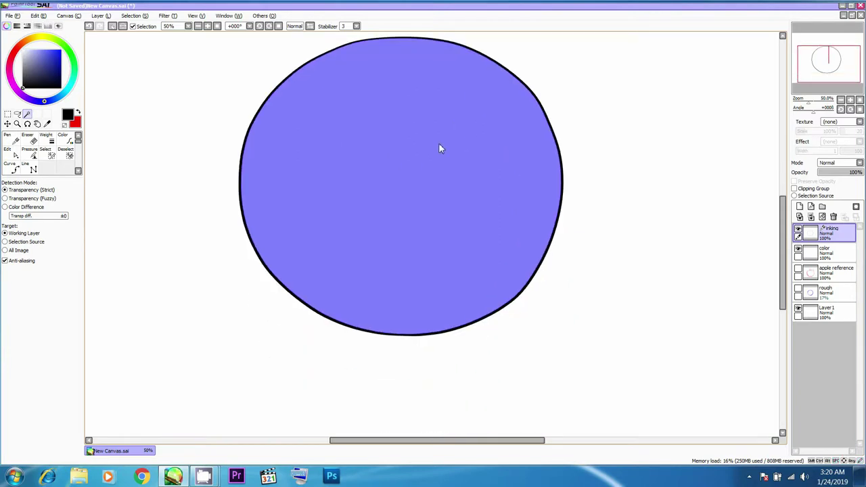
scroll(461, 149, "up", 5)
scroll(435, 130, "down", 3)
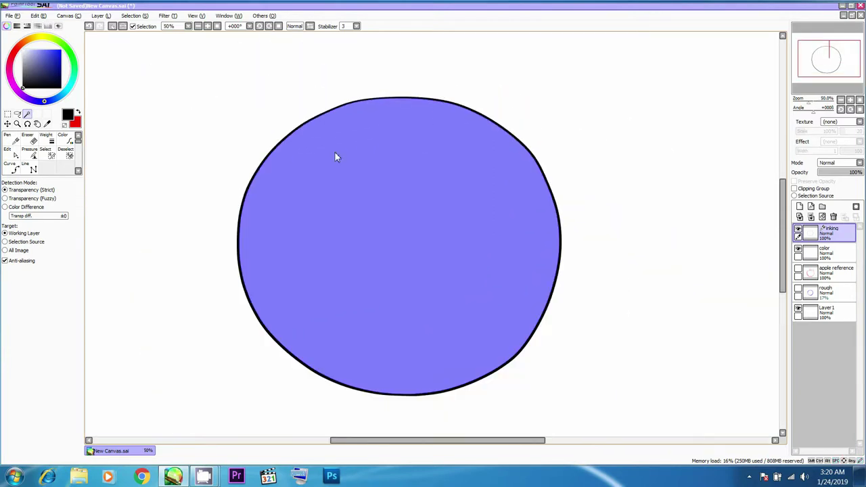
Step: Swap the active colour back to red and switch between the inking and color layers, ending on the color layer
key("x")
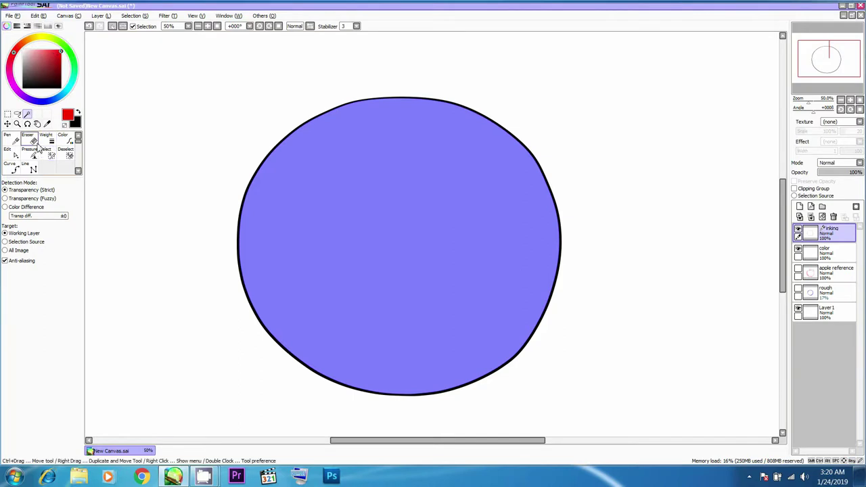
left_click(829, 252)
left_click(839, 230)
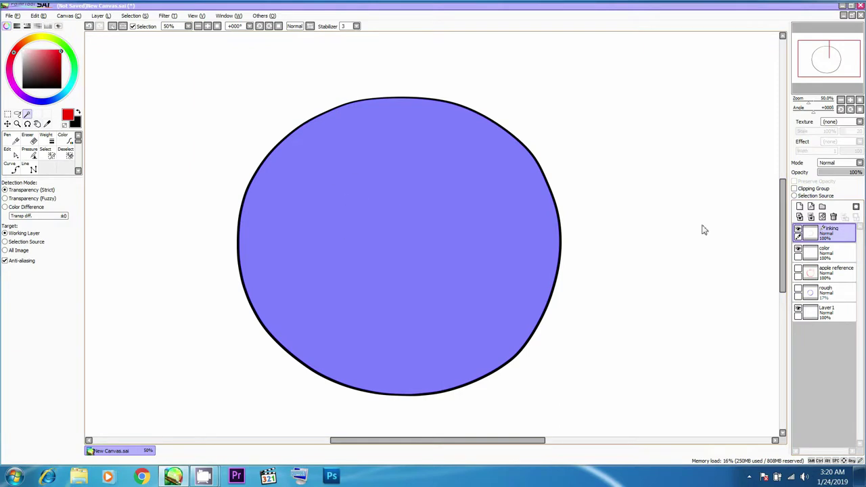
left_click(841, 251)
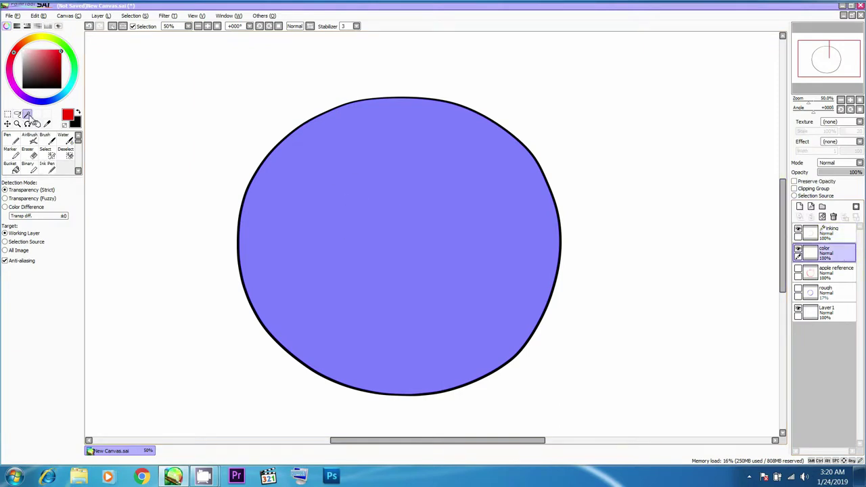
Step: Try the Magic Wand on the empty color layer, outside and inside the circle, clearing the selection in between
left_click(619, 168)
key("ctrl+z")
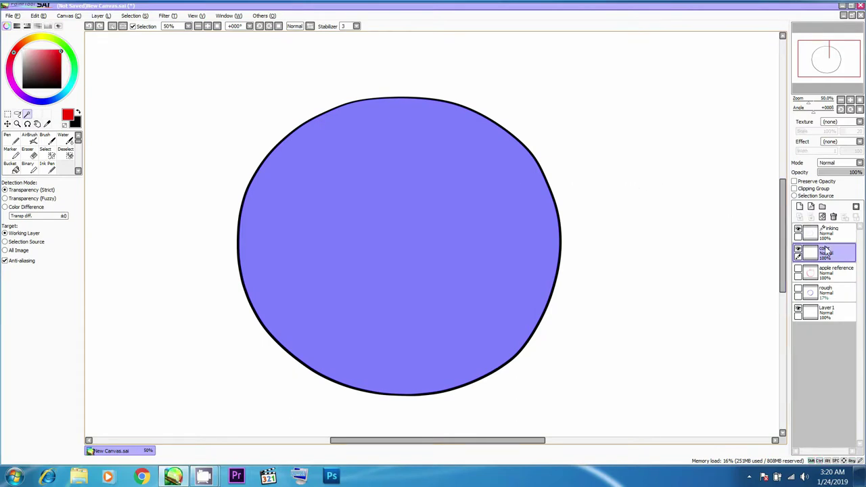
key("ctrl+d")
left_click(452, 198)
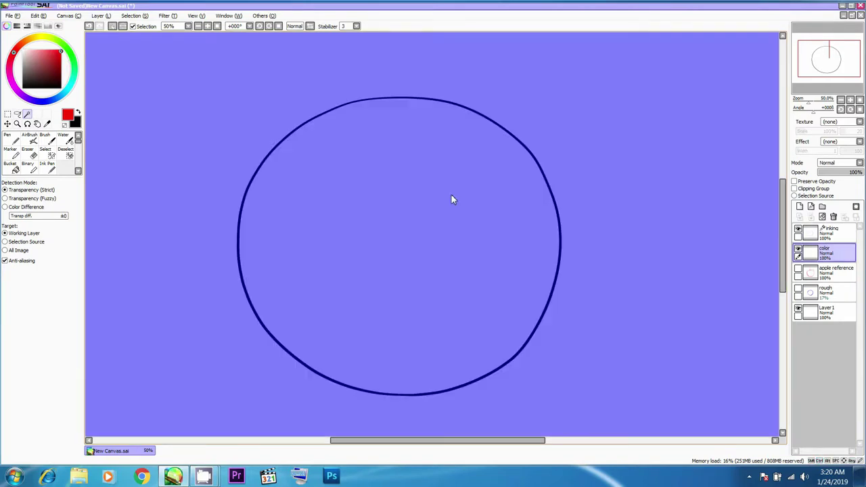
Step: Return to the inking layer, clear the whole-canvas selection, and select just the circle's interior with the Magic Wand
left_click(826, 232)
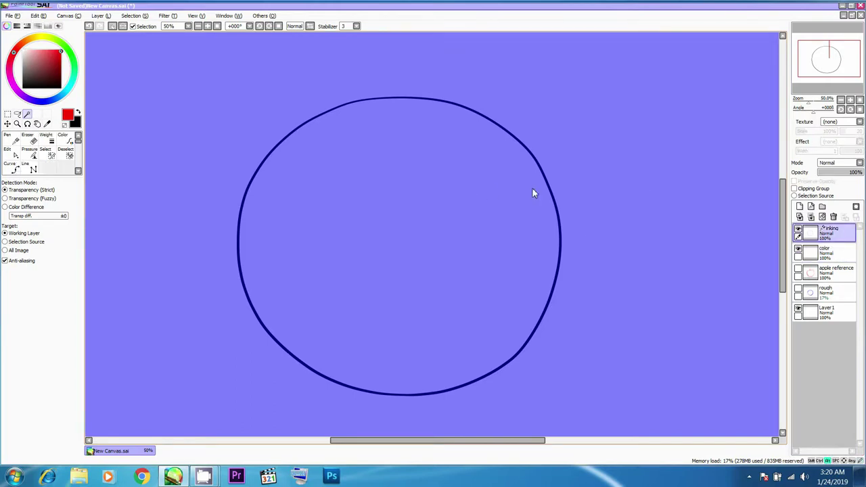
scroll(532, 187, "up", 2)
scroll(531, 185, "down", 3)
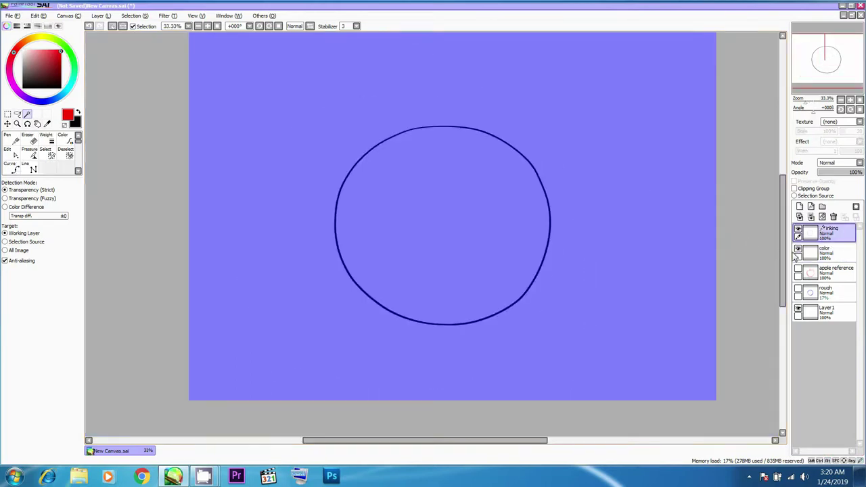
left_click(112, 27)
left_click(483, 201)
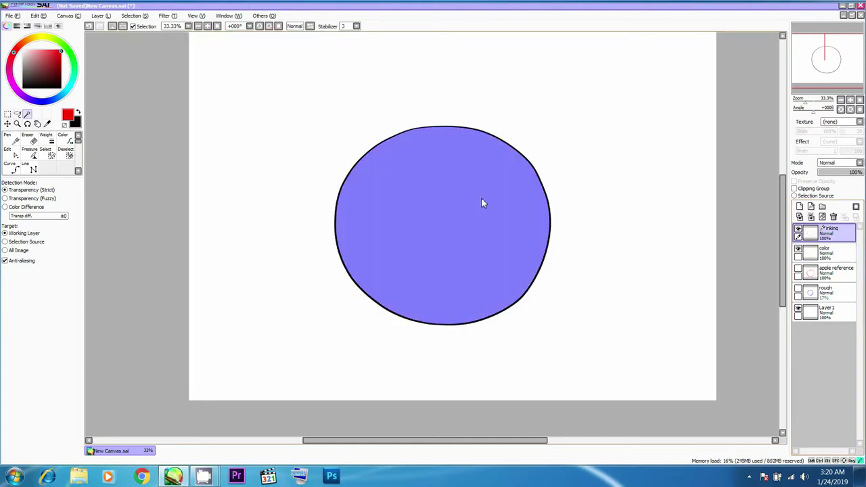
scroll(398, 149, "up", 4)
scroll(395, 146, "down", 3)
Step: Make the color layer active with the circle's interior still selected and switch to the AirBrush
left_click(842, 256)
scroll(442, 206, "up", 1)
scroll(452, 200, "down", 2)
key("b")
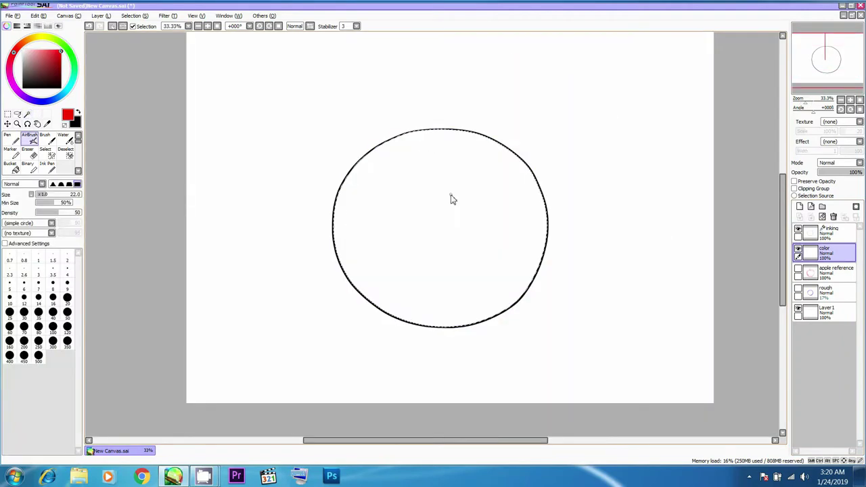
Step: Fill the selected circle with solid red on the color layer, using the AirBrush and Pen at size 500
mouse_move(427, 145)
left_mouse_down()
mouse_move(385, 144)
mouse_move(400, 154)
mouse_move(394, 125)
mouse_move(358, 166)
mouse_move(455, 115)
mouse_move(462, 126)
mouse_move(443, 123)
left_mouse_up()
left_click_drag(443, 123, 437, 121)
mouse_move(441, 184)
left_mouse_down()
mouse_move(503, 182)
mouse_move(536, 222)
mouse_move(497, 198)
left_mouse_up()
mouse_move(431, 173)
left_mouse_down()
mouse_move(441, 223)
mouse_move(364, 218)
mouse_move(369, 158)
mouse_move(389, 173)
mouse_move(429, 271)
mouse_move(508, 234)
mouse_move(497, 273)
mouse_move(398, 265)
mouse_move(359, 253)
left_mouse_up()
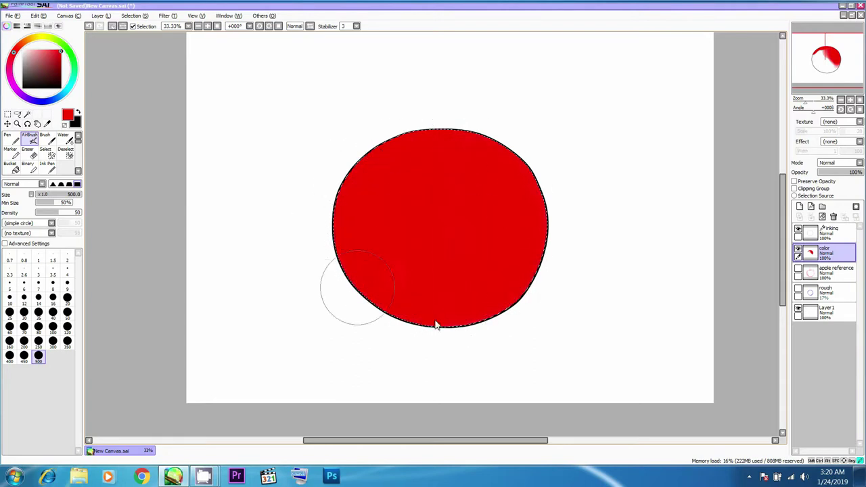
left_click(11, 139)
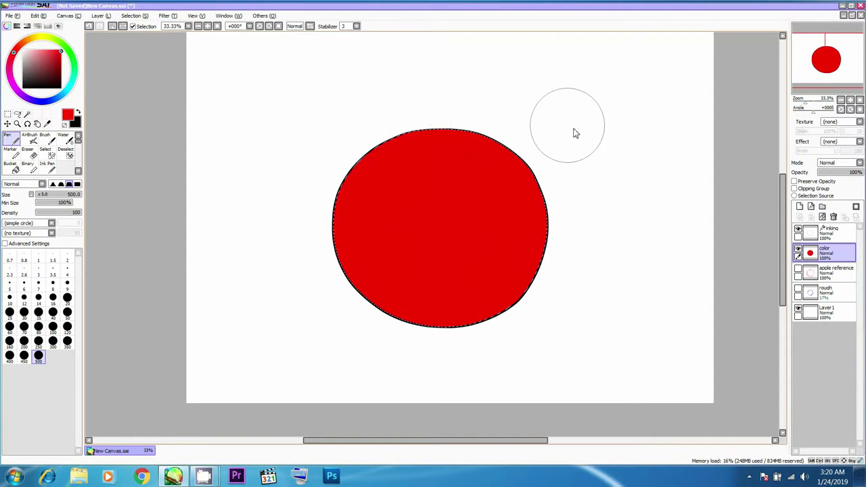
scroll(519, 151, "up", 1)
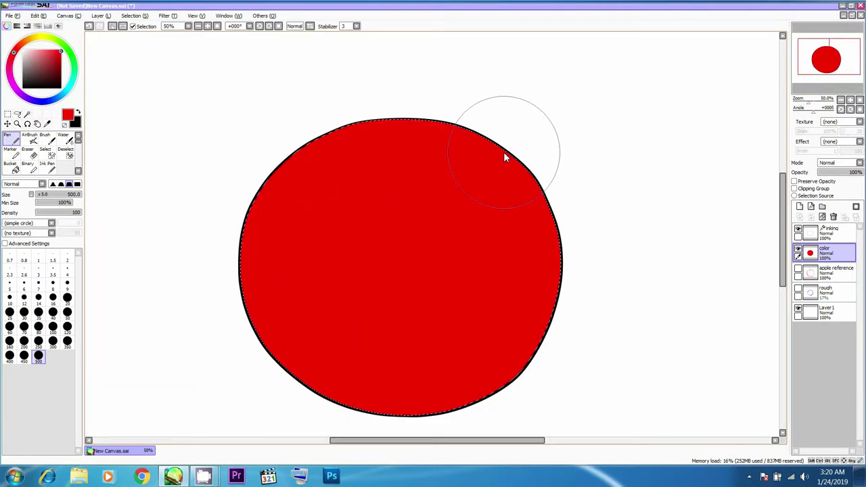
left_click_drag(398, 197, 470, 180)
Step: Pick a near-white colour for the highlight and switch from the Pen to the AirBrush
left_click(29, 59)
left_click_drag(466, 133, 382, 149)
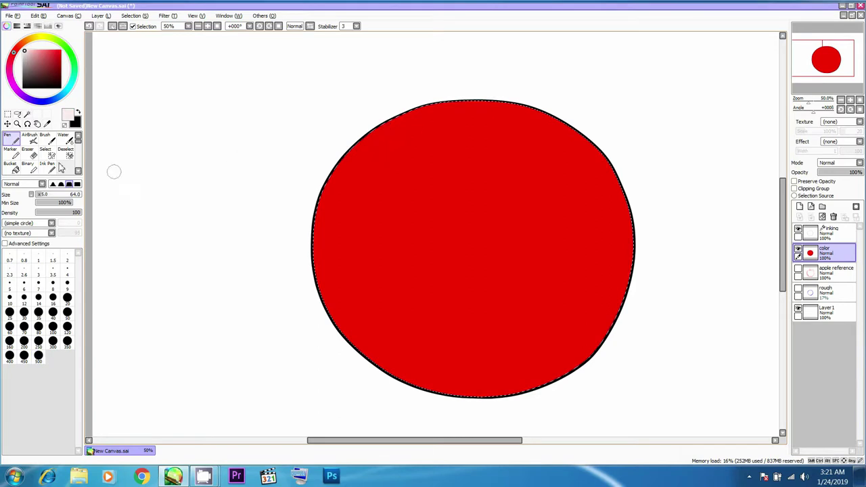
left_click(29, 138)
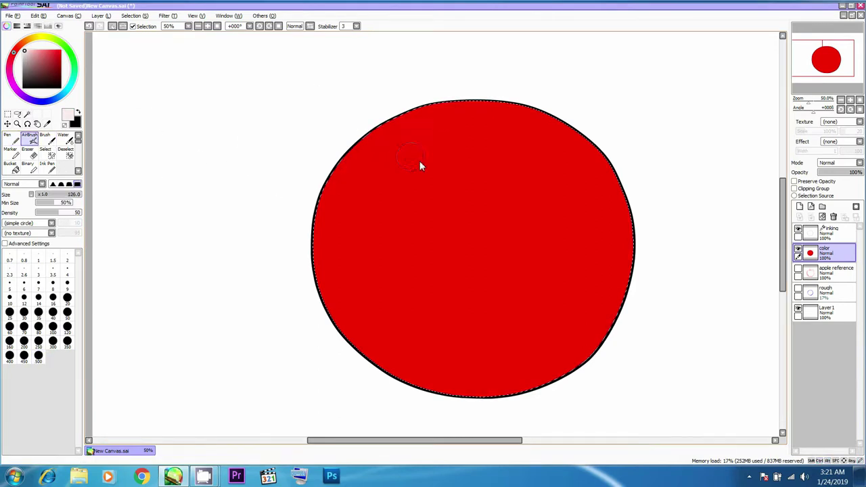
Step: Try soft near-white AirBrush strokes on the circle's upper left at growing sizes, undoing each attempt
left_click_drag(377, 155, 423, 127)
key("ctrl+z")
key("ctrl+z")
left_click_drag(406, 155, 410, 196)
left_click_drag(385, 171, 430, 134)
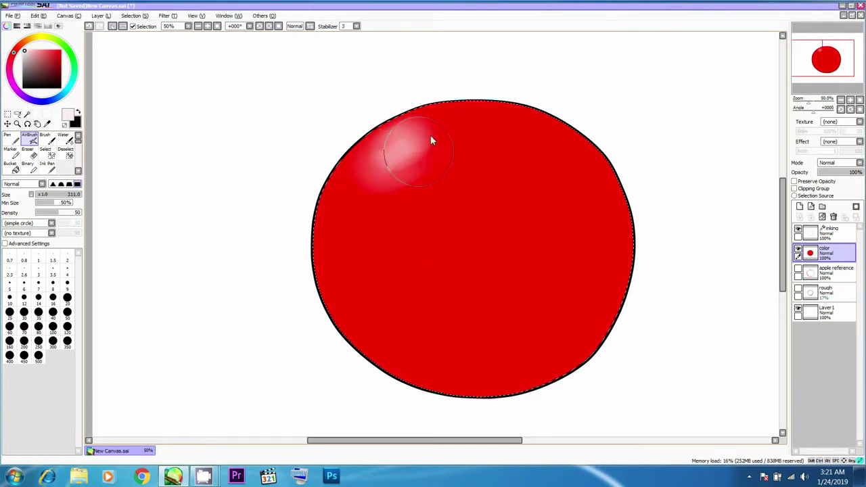
key("ctrl+z")
key("ctrl+z")
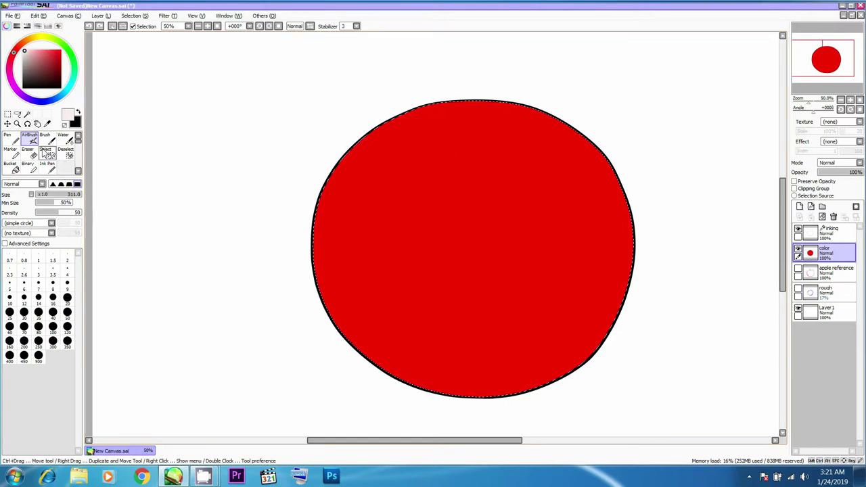
Step: Give the AirBrush its softest edge shape and paint a blurry near-white highlight on the circle's upper left
left_click(53, 185)
mouse_move(390, 152)
left_mouse_down()
mouse_move(394, 160)
mouse_move(424, 137)
mouse_move(427, 132)
mouse_move(385, 151)
mouse_move(416, 128)
left_mouse_up()
mouse_move(387, 162)
left_mouse_down()
mouse_move(399, 147)
mouse_move(496, 139)
mouse_move(444, 153)
mouse_move(496, 170)
left_mouse_up()
key("ctrl+z")
mouse_move(425, 149)
left_mouse_down()
mouse_move(404, 151)
mouse_move(392, 184)
mouse_move(482, 169)
mouse_move(409, 155)
left_mouse_up()
left_click_drag(411, 151, 433, 131)
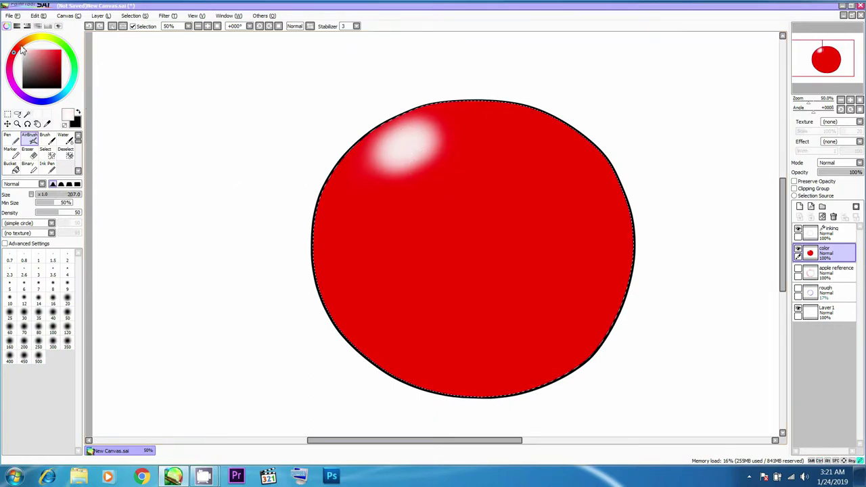
mouse_move(421, 144)
left_mouse_down()
mouse_move(437, 135)
mouse_move(383, 169)
left_mouse_up()
key("ctrl+z")
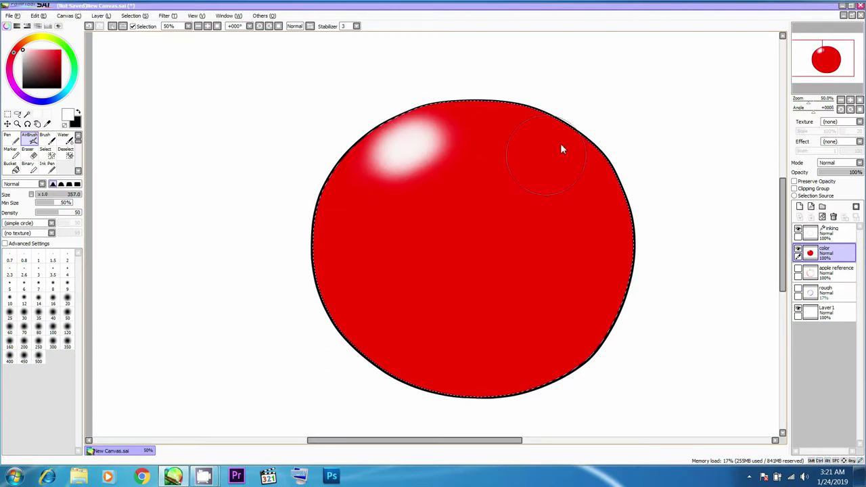
Step: Pick a dark red and airbrush a shadow along the circle's bottom and lower-right edge
scroll(560, 144, "down", 2)
left_click(63, 54)
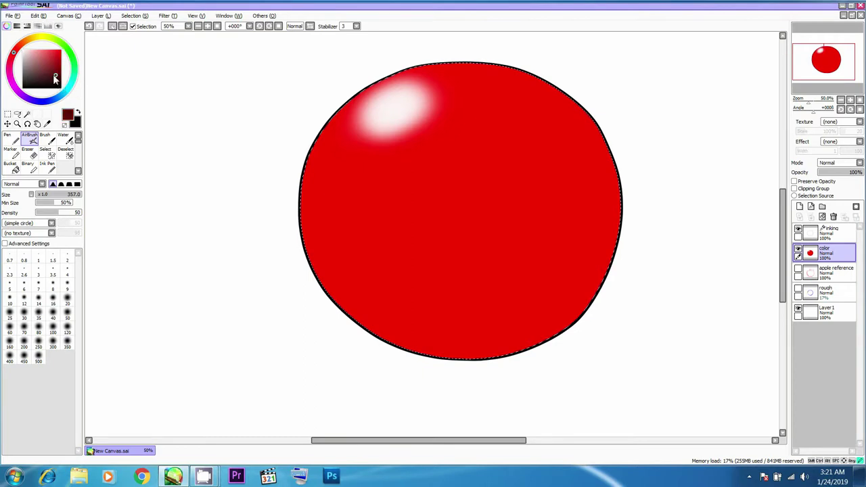
mouse_move(604, 221)
left_mouse_down()
mouse_move(552, 312)
mouse_move(483, 341)
mouse_move(575, 315)
mouse_move(613, 178)
mouse_move(605, 266)
left_mouse_up()
key("ctrl+z")
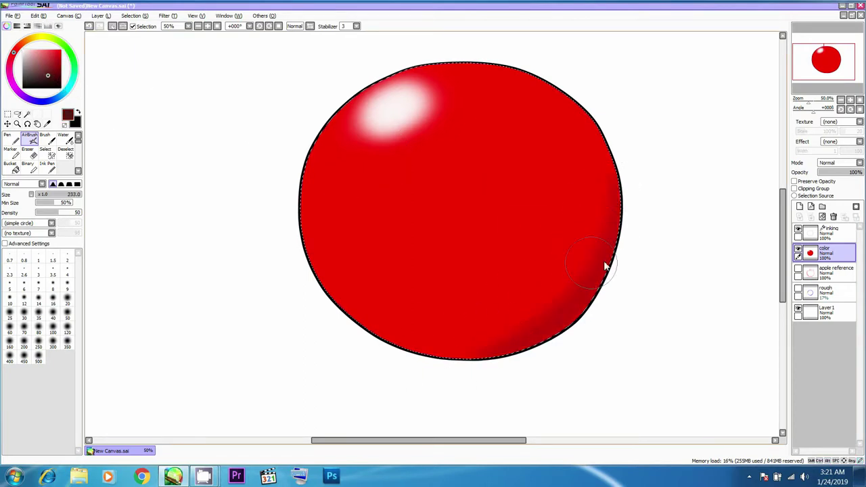
mouse_move(352, 310)
left_mouse_down()
mouse_move(473, 323)
mouse_move(612, 279)
mouse_move(622, 161)
mouse_move(592, 235)
left_mouse_up()
Step: Try a dark AirBrush stroke across the middle of the circle at size 500 and density 100, then undo it
key("bracketright")
key("bracketright")
key("bracketright")
key("bracketright")
key("bracketright")
key("bracketright")
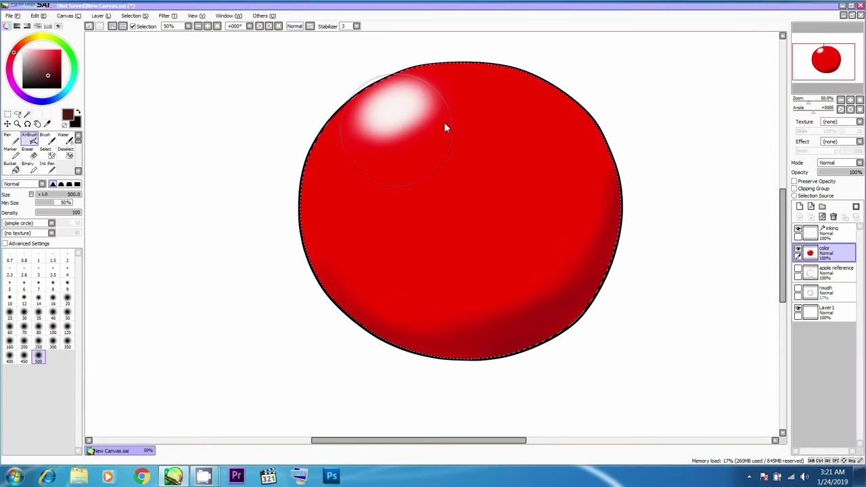
mouse_move(508, 166)
left_mouse_down()
mouse_move(488, 193)
mouse_move(479, 236)
left_mouse_up()
key("ctrl+z")
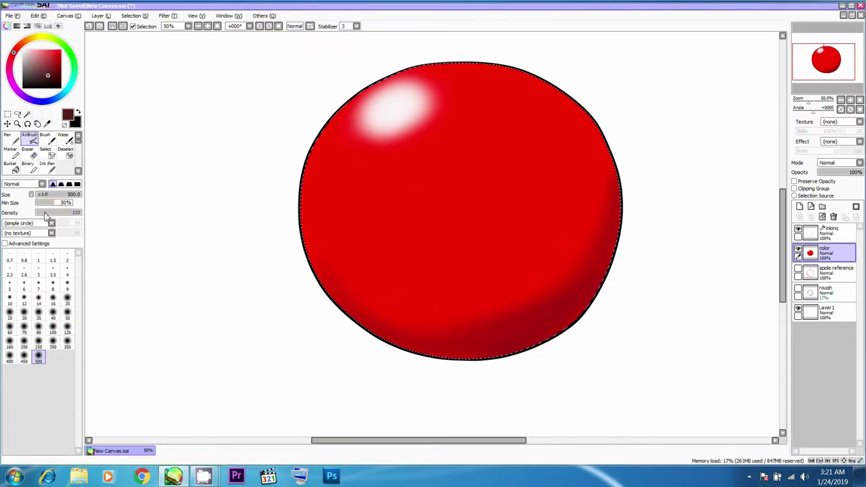
Step: Lower the AirBrush density to 20 and build up a near-black shadow along the circle's bottom and right side
left_click_drag(79, 218, 82, 219)
left_click_drag(412, 185, 384, 217)
key("ctrl+z")
mouse_move(516, 290)
left_mouse_down()
mouse_move(606, 248)
mouse_move(586, 253)
mouse_move(594, 298)
mouse_move(583, 309)
left_mouse_up()
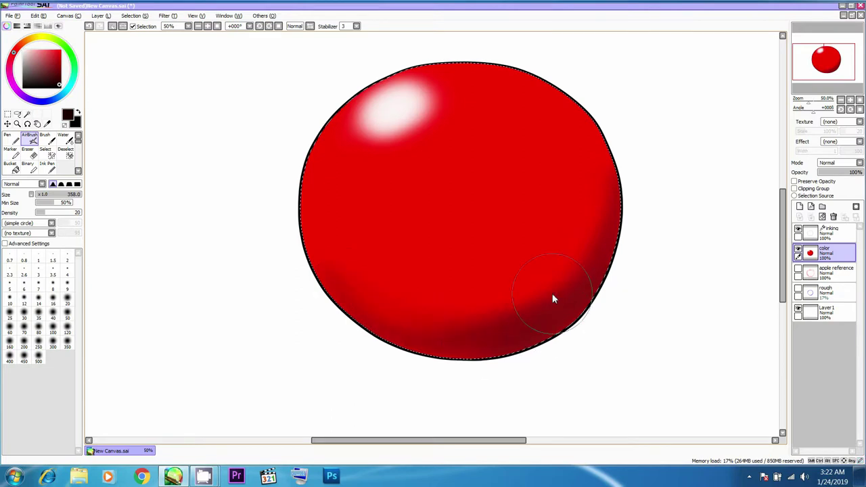
left_click_drag(502, 269, 503, 267)
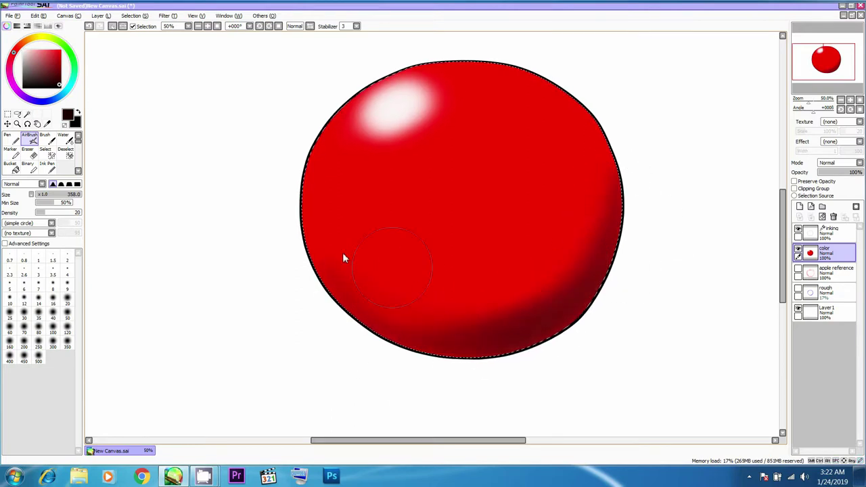
mouse_move(599, 216)
left_mouse_down()
mouse_move(447, 338)
mouse_move(585, 158)
left_mouse_up()
mouse_move(521, 72)
left_mouse_down()
mouse_move(555, 81)
mouse_move(548, 124)
mouse_move(470, 337)
left_mouse_up()
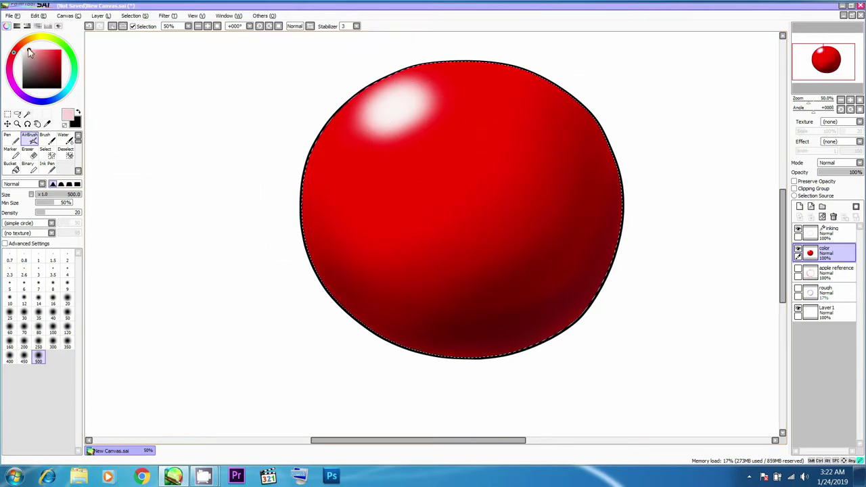
Step: Try pale pink AirBrush strokes across the upper part of the circle at size 500, undoing them
mouse_move(478, 94)
left_mouse_down()
mouse_move(489, 160)
mouse_move(471, 145)
left_mouse_up()
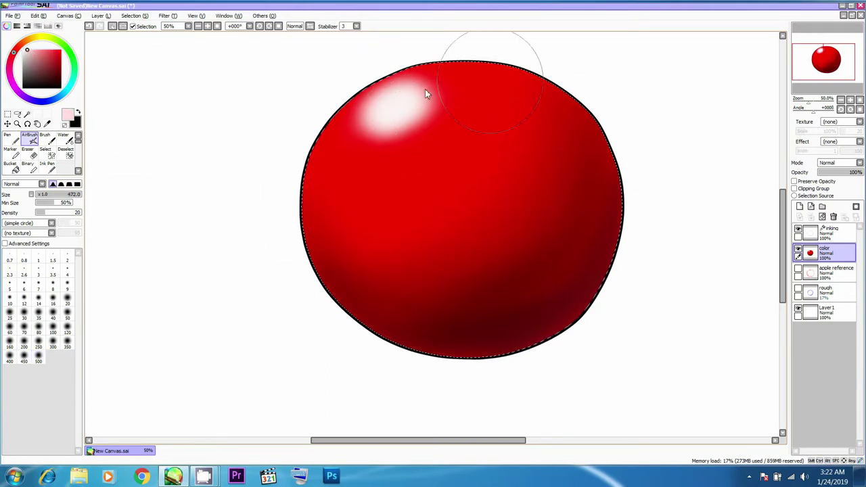
key("bracketright")
mouse_move(369, 165)
left_mouse_down()
mouse_move(508, 105)
mouse_move(526, 86)
left_mouse_up()
key("ctrl+z")
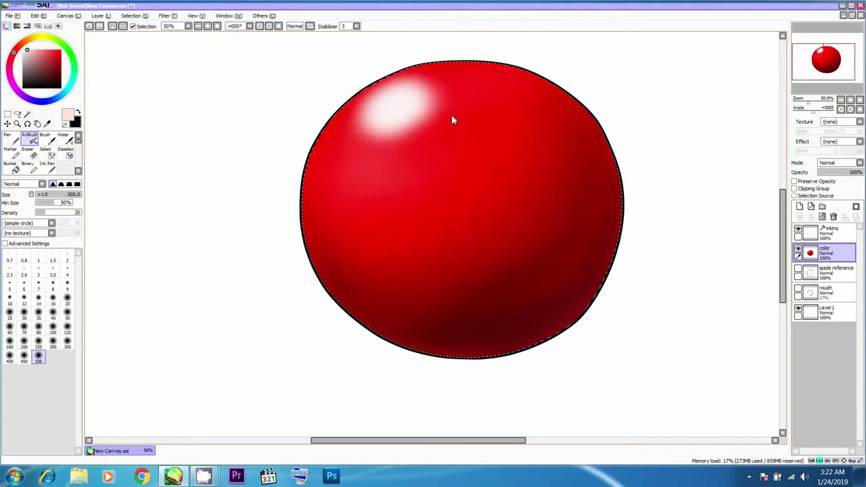
mouse_move(369, 166)
left_mouse_down()
mouse_move(547, 80)
mouse_move(404, 143)
mouse_move(516, 96)
mouse_move(518, 119)
mouse_move(570, 89)
left_mouse_up()
key("ctrl+z")
key("ctrl+z")
Step: Airbrush a faint pale pink sheen below and beside the highlight, across the circle's upper half
mouse_move(369, 166)
left_mouse_down()
mouse_move(541, 93)
mouse_move(547, 137)
left_mouse_up()
mouse_move(501, 110)
left_mouse_down()
mouse_move(576, 158)
mouse_move(572, 305)
mouse_move(437, 317)
mouse_move(555, 200)
mouse_move(493, 136)
mouse_move(494, 166)
mouse_move(576, 188)
mouse_move(570, 226)
mouse_move(420, 293)
mouse_move(489, 214)
mouse_move(510, 153)
mouse_move(512, 204)
left_mouse_up()
mouse_move(554, 140)
left_mouse_down()
mouse_move(537, 112)
mouse_move(582, 180)
left_mouse_up()
Step: Sample reds from the midtone, shadow and upper edge of the circle and airbrush them to blend the tones
left_click(515, 173, "alt")
mouse_move(518, 176)
left_mouse_down()
mouse_move(485, 277)
mouse_move(351, 243)
left_mouse_up()
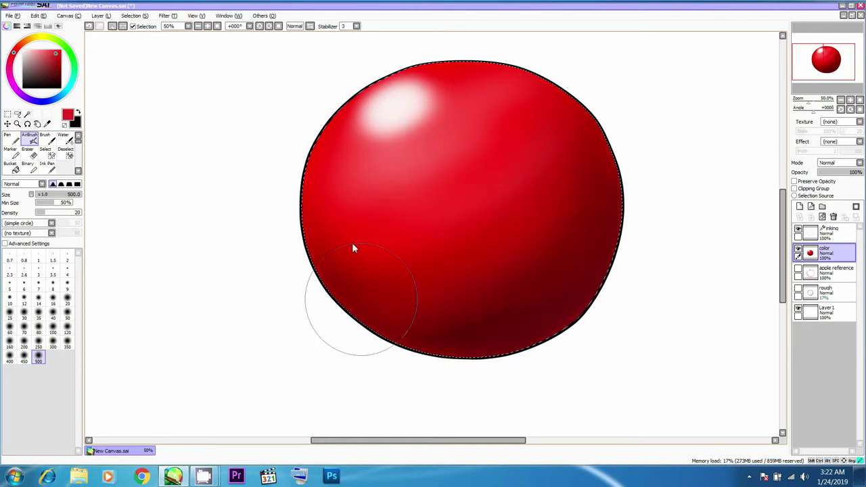
left_click(467, 346, "alt")
mouse_move(474, 339)
left_mouse_down()
mouse_move(611, 235)
mouse_move(458, 239)
mouse_move(450, 207)
mouse_move(406, 210)
left_mouse_up()
left_click(464, 88, "alt")
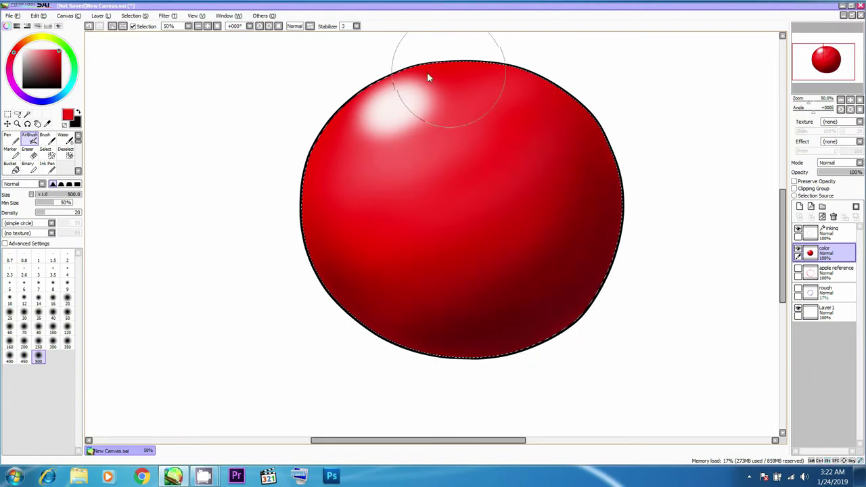
key("ctrl+z")
left_click_drag(454, 103, 527, 166)
Step: Smooth the shading across the circle's middle and right side with the Blur tool at size 500
key("]")
scroll(67, 152, "down", 2)
left_click(68, 142)
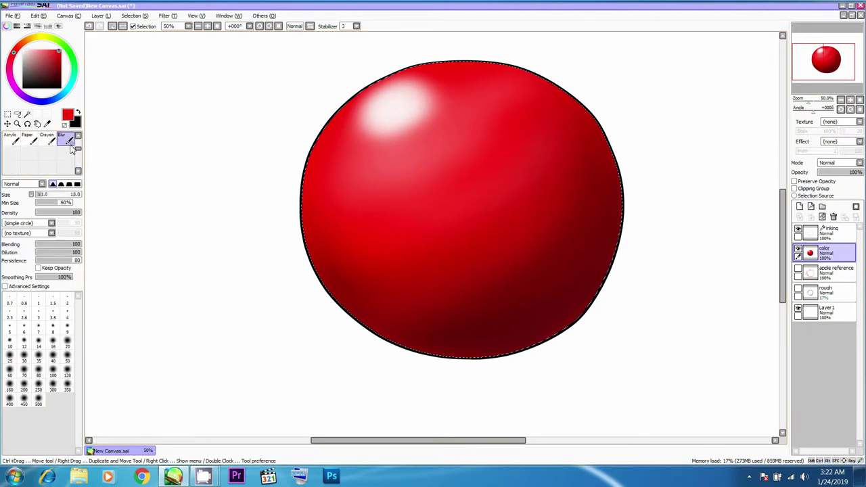
double_click(68, 141)
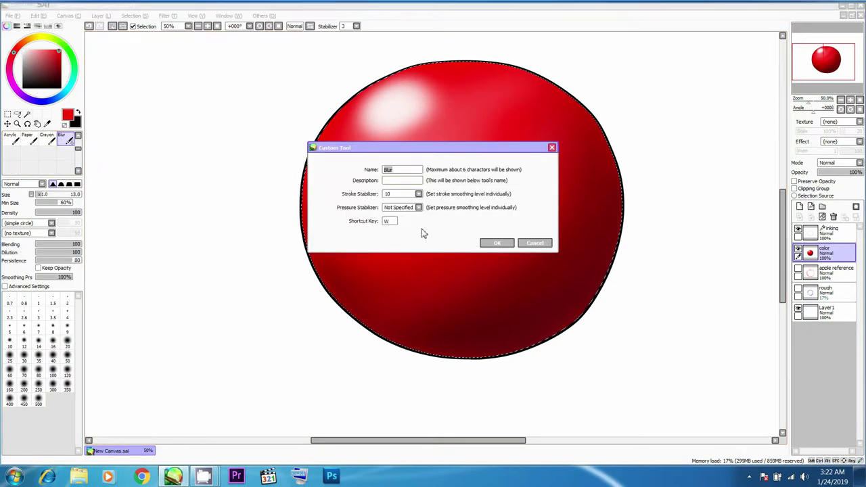
left_click(501, 242)
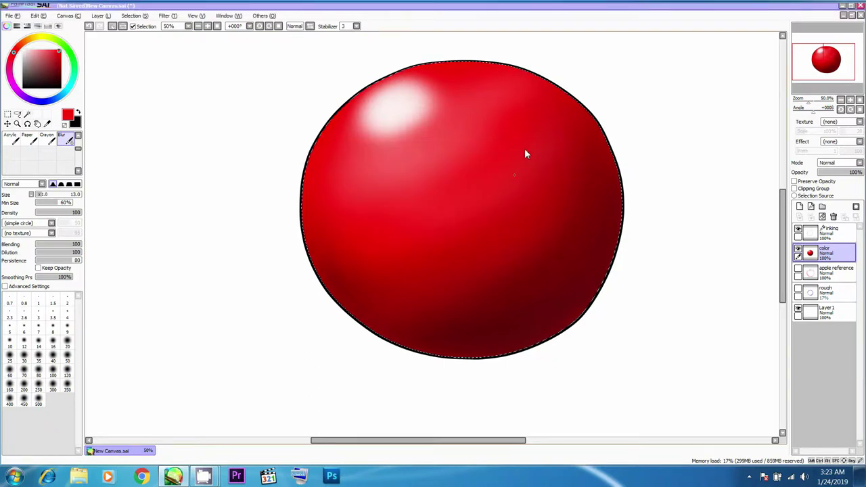
left_click_drag(524, 149, 564, 156)
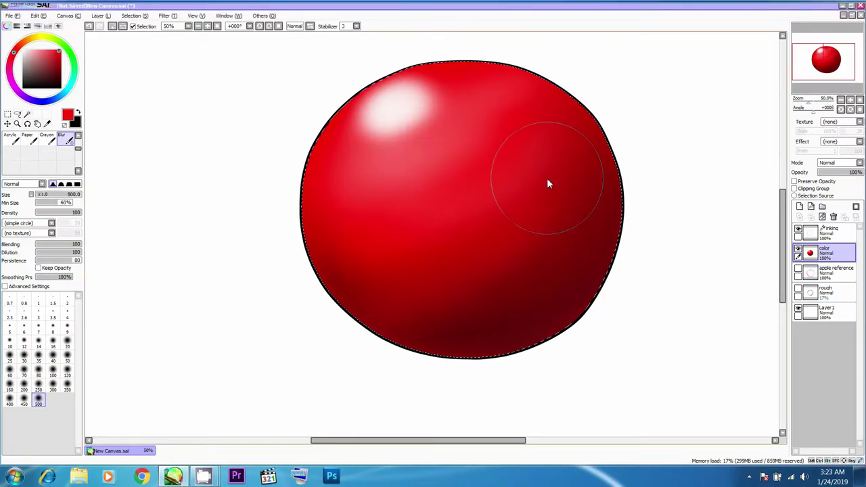
mouse_move(512, 226)
left_mouse_down()
mouse_move(369, 284)
mouse_move(502, 282)
mouse_move(547, 205)
mouse_move(502, 181)
mouse_move(342, 209)
left_mouse_up()
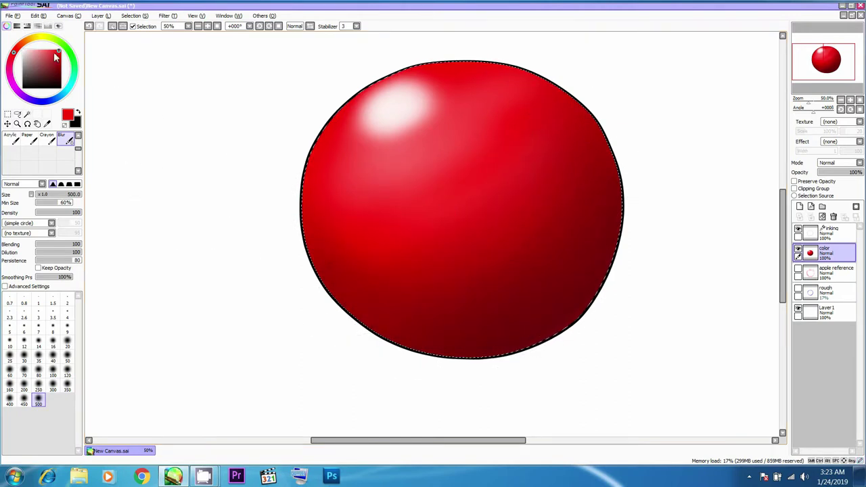
Step: Return to the AirBrush at size 500 and even out the circle's middle and upper right with bright and sampled reds
key("b")
key("bracketright")
mouse_move(516, 127)
left_mouse_down()
mouse_move(476, 140)
mouse_move(487, 102)
mouse_move(519, 90)
mouse_move(520, 169)
left_mouse_up()
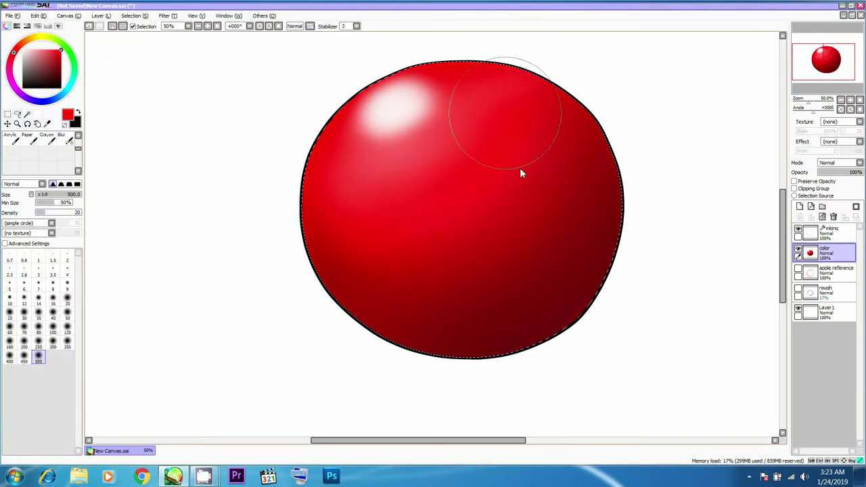
left_click(513, 91, "ctrl+alt")
mouse_move(513, 91)
left_mouse_down()
mouse_move(524, 217)
mouse_move(519, 125)
mouse_move(495, 198)
mouse_move(327, 234)
mouse_move(505, 186)
mouse_move(549, 111)
mouse_move(467, 236)
mouse_move(519, 80)
mouse_move(377, 178)
mouse_move(494, 96)
mouse_move(445, 138)
mouse_move(331, 166)
mouse_move(496, 89)
mouse_move(347, 175)
mouse_move(459, 139)
mouse_move(451, 172)
mouse_move(411, 235)
mouse_move(563, 89)
mouse_move(452, 181)
mouse_move(532, 205)
mouse_move(478, 158)
mouse_move(546, 122)
mouse_move(454, 271)
mouse_move(460, 124)
mouse_move(548, 189)
mouse_move(575, 119)
mouse_move(394, 274)
mouse_move(301, 198)
mouse_move(536, 167)
mouse_move(565, 159)
left_mouse_up()
left_click_drag(499, 208, 495, 195)
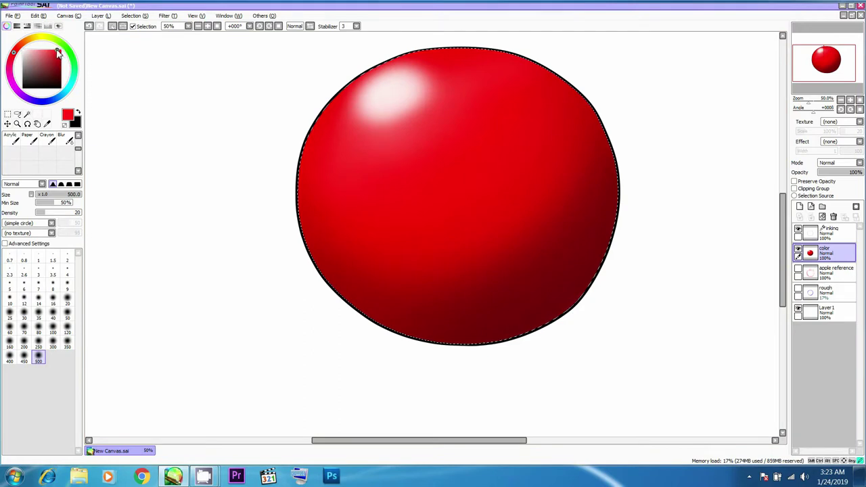
left_click_drag(522, 105, 512, 165)
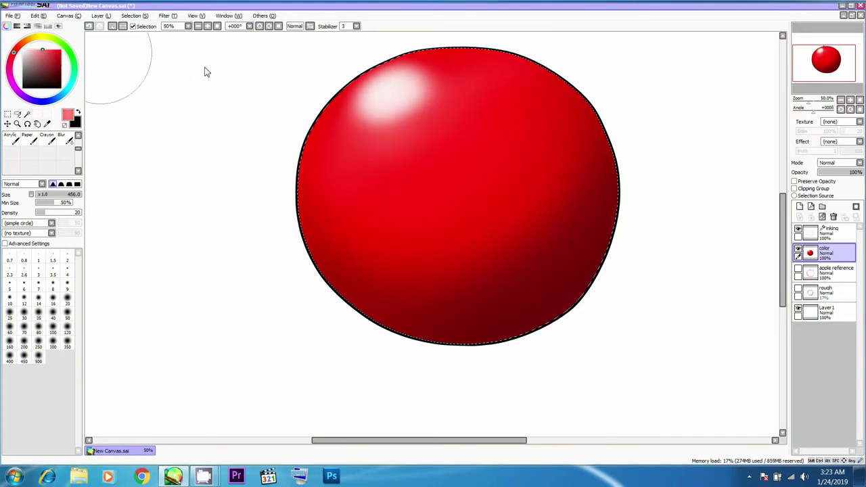
Step: Airbrush a salmon-pink sheen beside and below the highlight at size 456, undoing the unwanted attempts
mouse_move(436, 87)
left_mouse_down()
mouse_move(426, 116)
mouse_move(451, 165)
mouse_move(366, 187)
mouse_move(483, 156)
mouse_move(425, 215)
mouse_move(465, 128)
left_mouse_up()
key("ctrl+z")
key("ctrl+z")
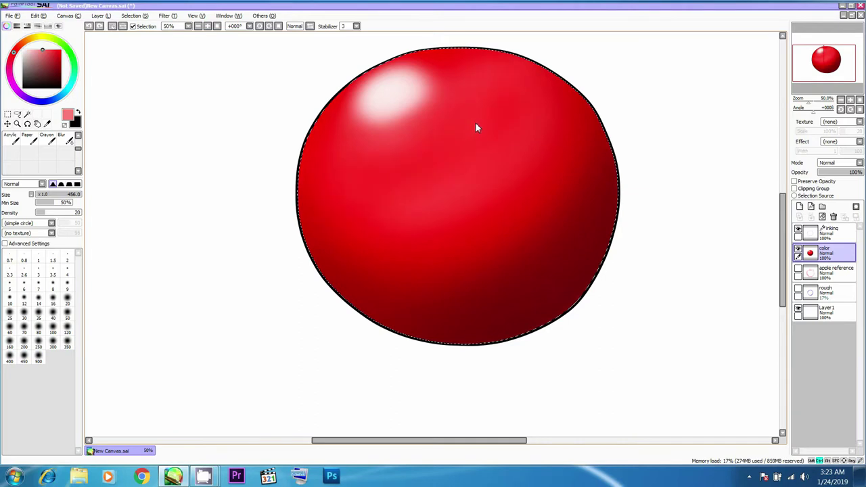
key("ctrl+z")
mouse_move(443, 88)
left_mouse_down()
mouse_move(456, 118)
mouse_move(456, 59)
mouse_move(477, 59)
mouse_move(484, 148)
mouse_move(433, 186)
left_mouse_up()
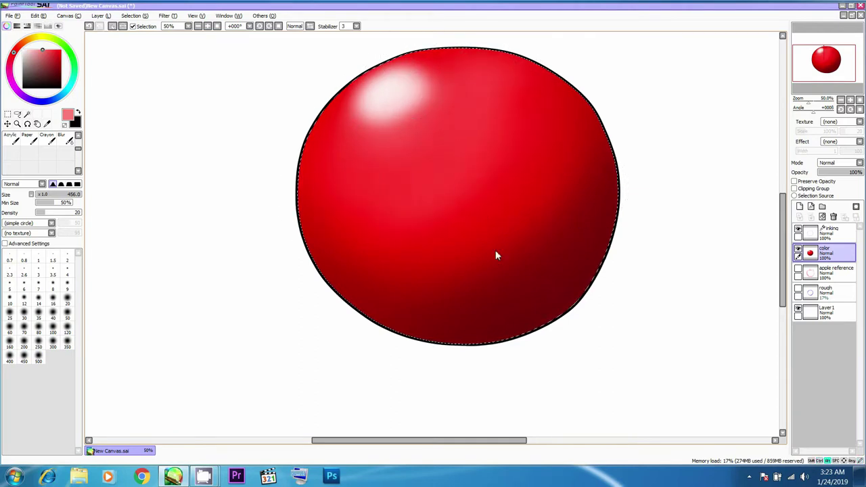
Step: Darken the circle's lower-right edge with black AirBrush strokes, undoing and repainting the first pass
mouse_move(579, 203)
left_mouse_down()
mouse_move(599, 230)
mouse_move(426, 339)
mouse_move(643, 191)
mouse_move(567, 306)
mouse_move(512, 270)
left_mouse_up()
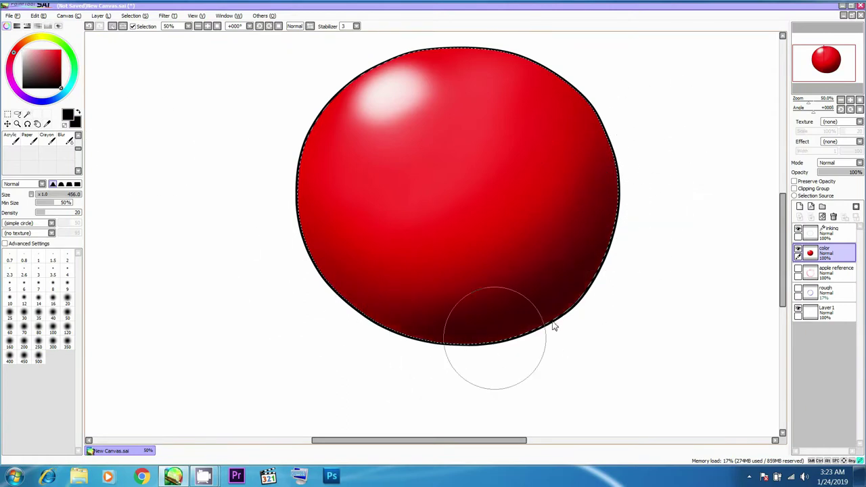
key("ctrl+z")
mouse_move(631, 212)
left_mouse_down()
mouse_move(627, 196)
mouse_move(507, 344)
mouse_move(417, 308)
left_mouse_up()
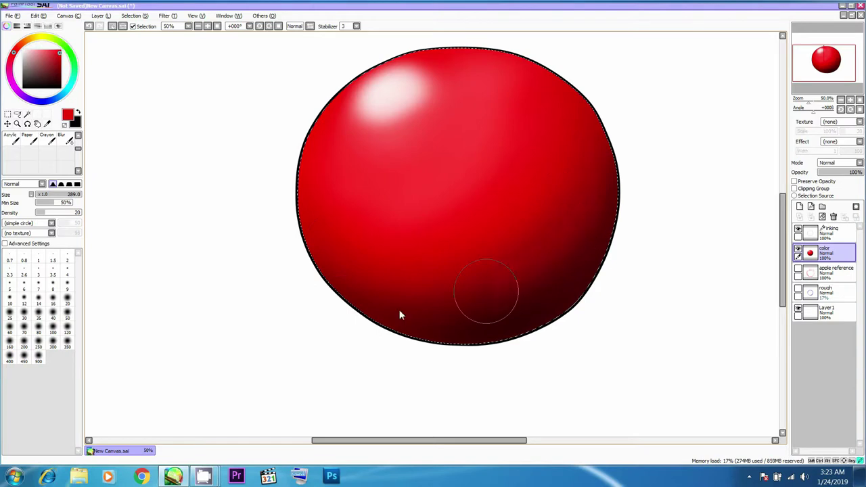
Step: Blend the shadow's inner edge and the circle's middle using softer red AirBrush strokes
left_click_drag(434, 294, 415, 280)
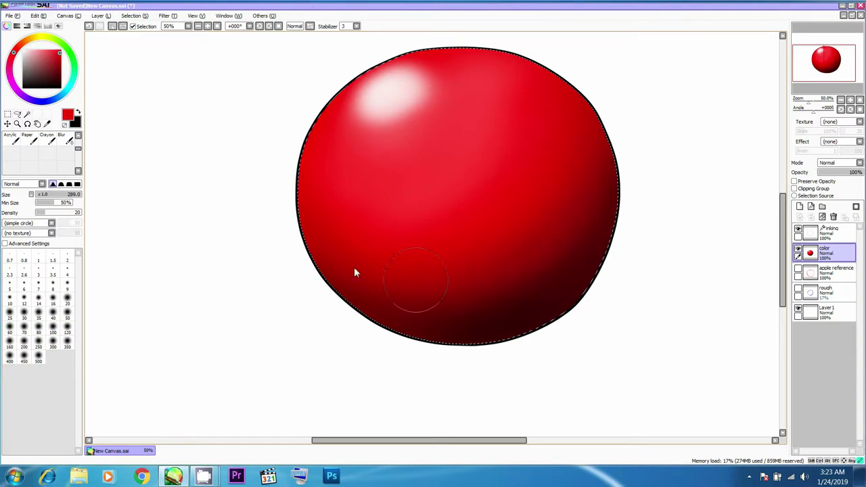
left_click_drag(490, 127, 477, 174)
left_click_drag(528, 152, 545, 195)
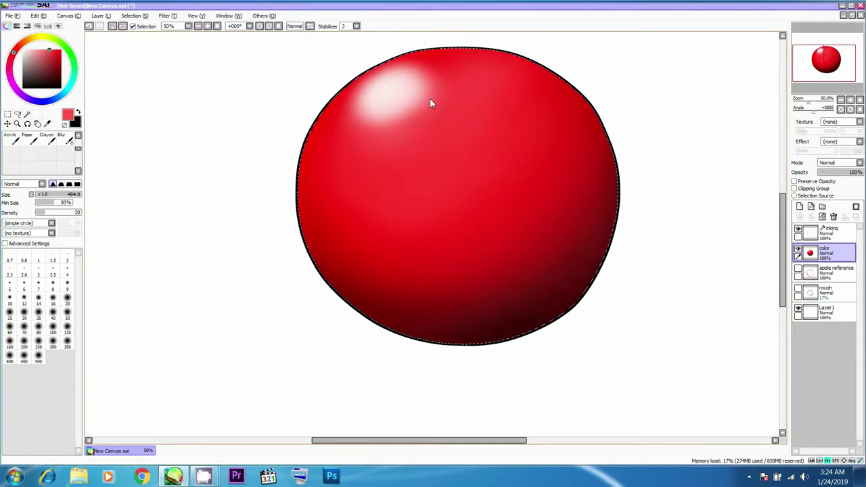
Step: Touch up the circle's top edge, shift the hue slightly toward orange, and airbrush the upper right at size 500
left_click_drag(445, 59, 437, 59)
left_click(19, 49)
left_click_drag(535, 106, 556, 146)
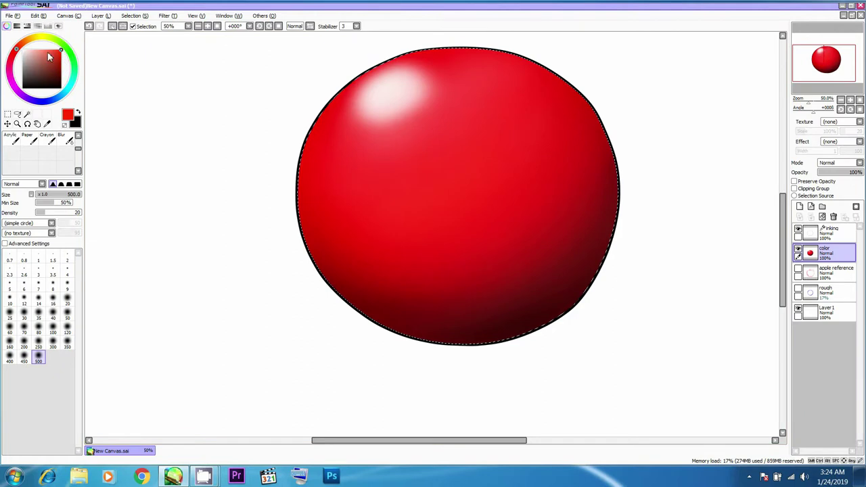
Step: Shift the colour to orange and airbrush a warm glow across the circle's middle and right at size 500, undoing unwanted strokes
left_click_drag(22, 49, 25, 43)
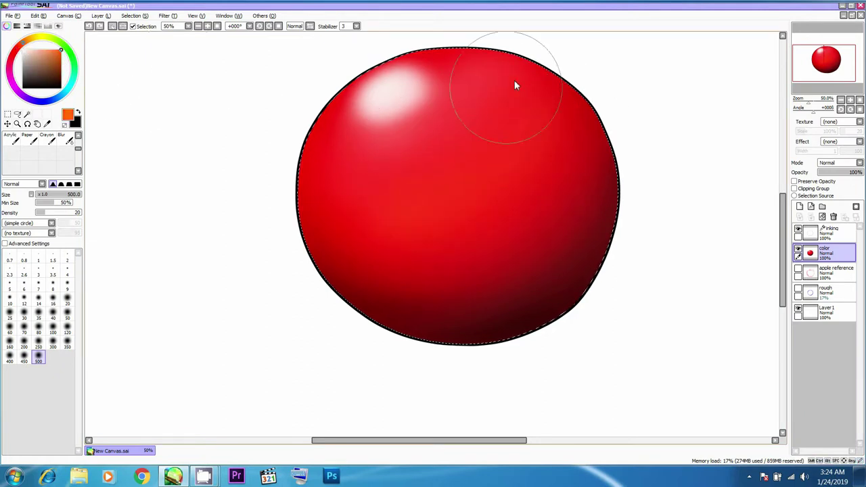
key("ctrl+z")
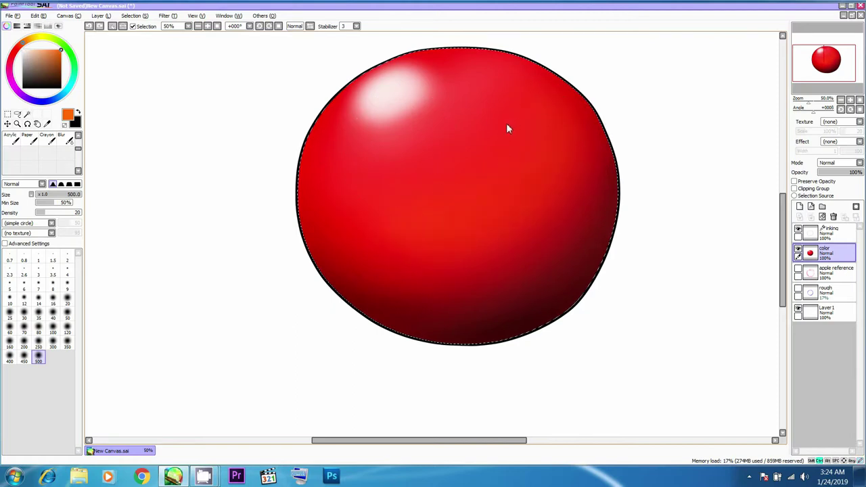
mouse_move(343, 201)
left_mouse_down()
mouse_move(422, 159)
mouse_move(470, 176)
mouse_move(396, 264)
mouse_move(464, 99)
mouse_move(342, 190)
mouse_move(475, 139)
mouse_move(390, 155)
mouse_move(354, 177)
left_mouse_up()
mouse_move(382, 99)
left_mouse_down()
mouse_move(388, 128)
mouse_move(403, 101)
mouse_move(353, 131)
left_mouse_up()
key("ctrl+z")
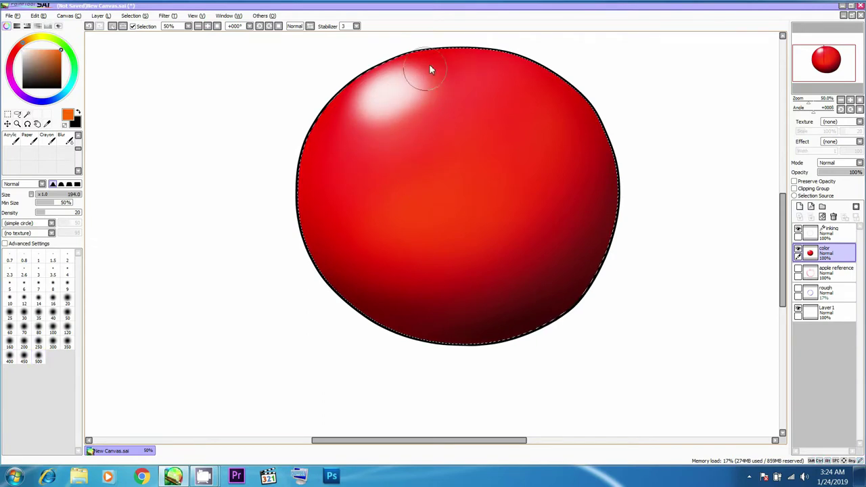
left_click_drag(574, 159, 598, 157)
mouse_move(494, 80)
left_mouse_down()
mouse_move(462, 203)
mouse_move(504, 138)
mouse_move(452, 210)
mouse_move(422, 228)
mouse_move(373, 183)
mouse_move(506, 170)
mouse_move(488, 141)
mouse_move(501, 169)
mouse_move(482, 182)
mouse_move(482, 219)
mouse_move(562, 172)
left_mouse_up()
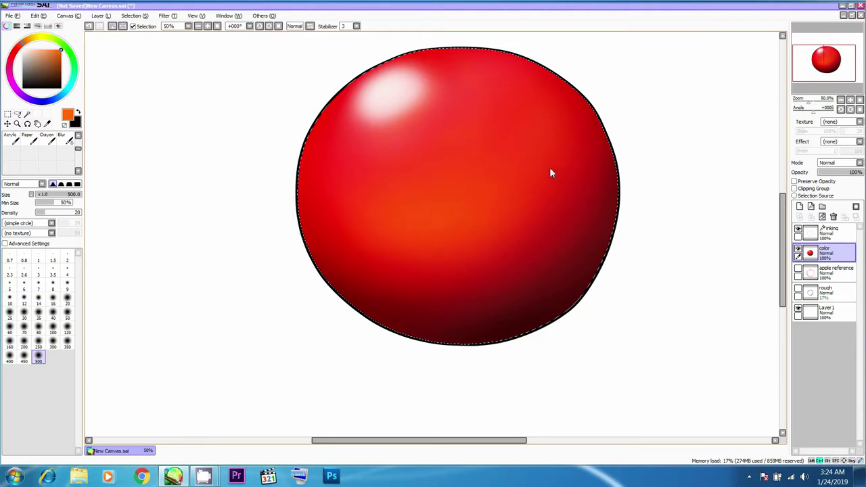
mouse_move(478, 171)
left_mouse_down()
mouse_move(369, 279)
mouse_move(568, 247)
mouse_move(575, 186)
left_mouse_up()
Step: Blend the orange glow into the shadow with airbrush strokes in reds sampled from the circle's lower right
left_click(556, 267, "alt")
left_click(521, 238, "alt")
mouse_move(521, 243)
left_mouse_down()
mouse_move(575, 165)
mouse_move(509, 245)
mouse_move(515, 173)
mouse_move(402, 277)
mouse_move(541, 158)
mouse_move(357, 251)
mouse_move(636, 156)
left_mouse_up()
Step: Pick near-white and airbrush a soft narrow reflection streak along the circle's left edge, undoing the first attempt
key("space")
left_click_drag(626, 183, 625, 180)
scroll(598, 183, "up", 2)
left_click(387, 113, "alt")
left_click(23, 49)
left_click_drag(539, 153, 531, 152)
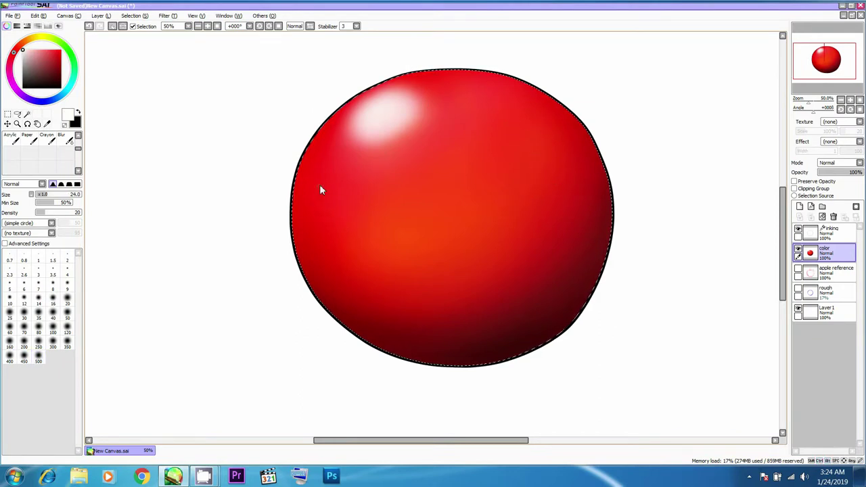
key("ctrl+z")
mouse_move(318, 214)
left_mouse_down()
mouse_move(321, 182)
mouse_move(313, 243)
mouse_move(318, 180)
mouse_move(319, 223)
mouse_move(312, 180)
left_mouse_up()
left_click_drag(542, 181, 530, 181)
left_click_drag(552, 106, 537, 106)
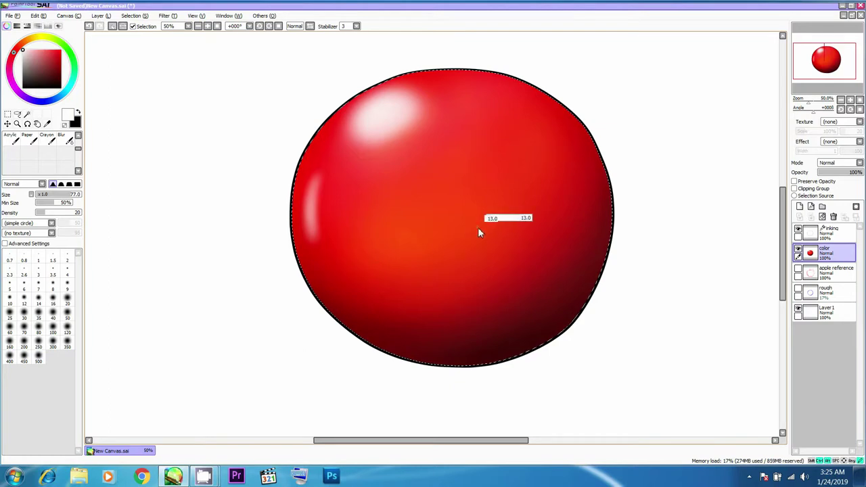
Step: Set the brush to size 14 and density 100, test thin white strokes on the circle's left side, and undo them with the streak
left_click_drag(477, 228, 476, 229)
key("0")
left_click_drag(454, 218, 421, 211)
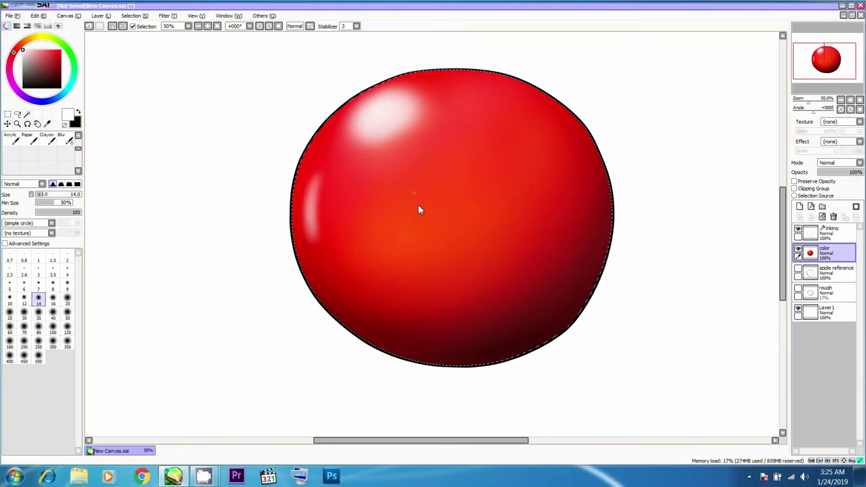
key("ctrl+z")
key("ctrl+z")
key("ctrl+z")
left_click_drag(338, 265, 336, 219)
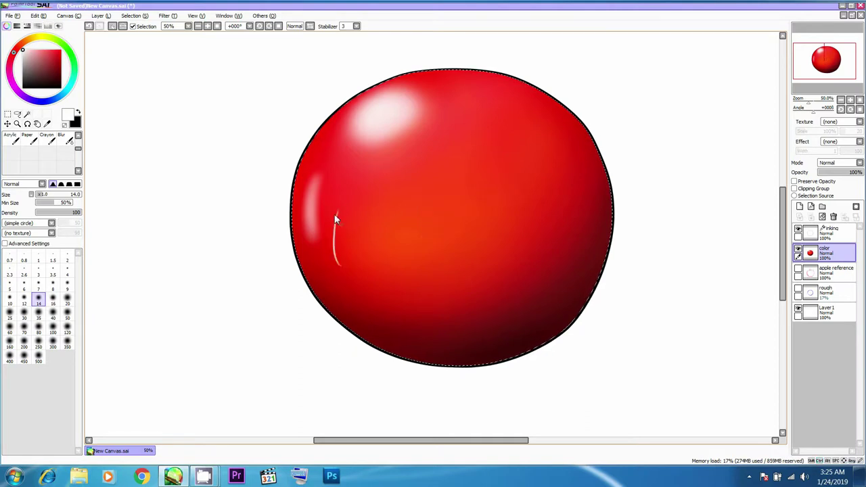
key("ctrl+z")
key("ctrl+z")
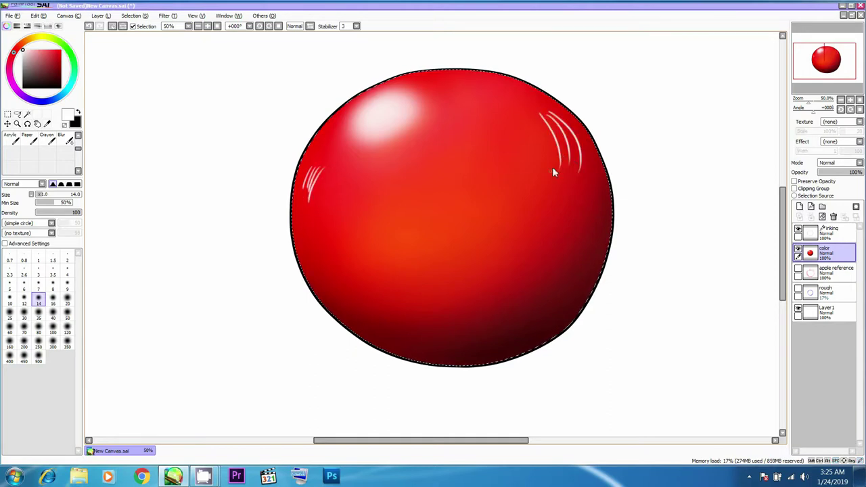
Step: Draw thin curved white strokes near the circle's upper-right edge and smooth them into the red with the Blur tool
left_click_drag(543, 115, 559, 122)
key("c")
mouse_move(559, 124)
left_mouse_down()
mouse_move(536, 115)
mouse_move(542, 121)
mouse_move(546, 111)
mouse_move(557, 137)
mouse_move(556, 116)
mouse_move(565, 153)
mouse_move(552, 127)
mouse_move(563, 127)
mouse_move(571, 171)
mouse_move(566, 156)
mouse_move(552, 165)
mouse_move(561, 135)
mouse_move(561, 169)
left_mouse_up()
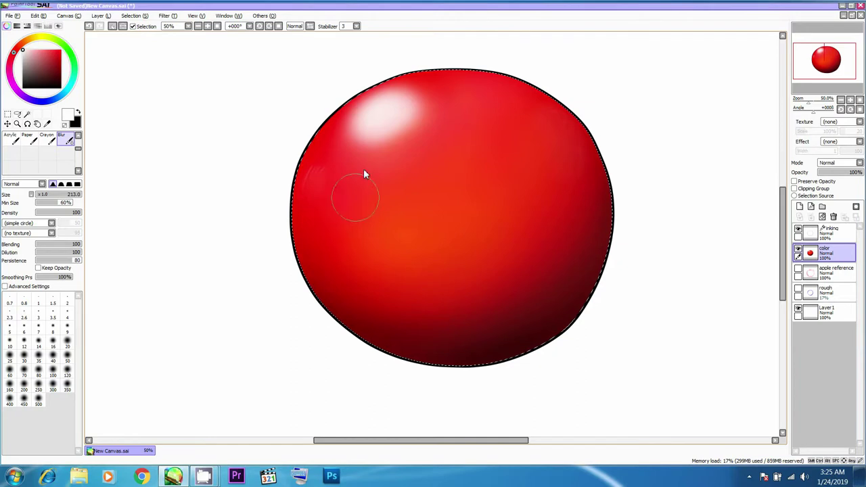
left_click_drag(526, 105, 555, 113)
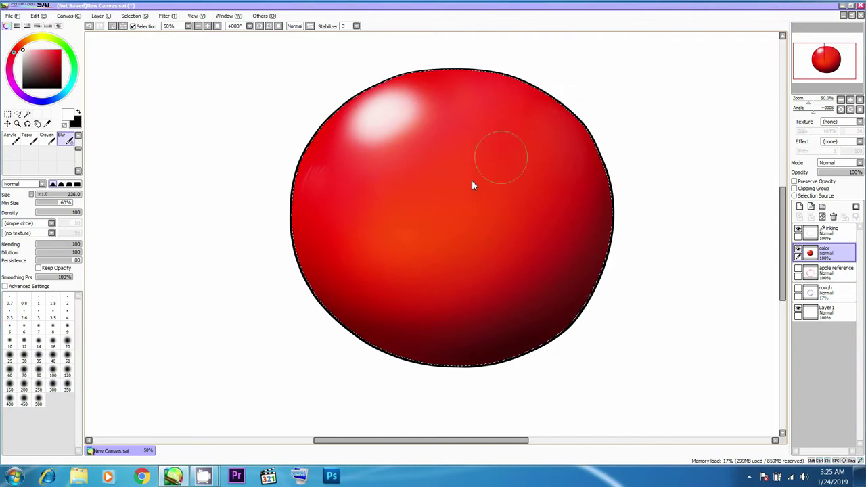
Step: Pick orange and airbrush the circle's left side and middle at density 20, undoing the denser attempts
left_click(34, 41)
left_click_drag(29, 41, 27, 42)
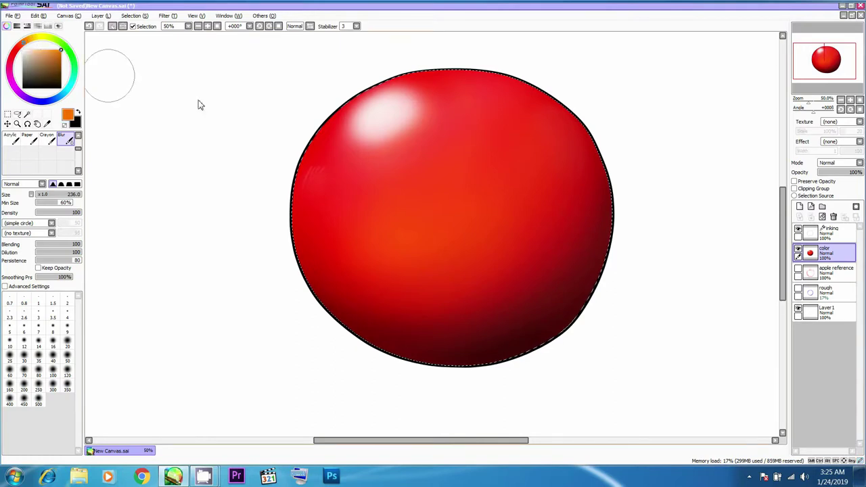
key("e")
mouse_move(481, 253)
left_mouse_down()
mouse_move(506, 147)
mouse_move(479, 212)
mouse_move(493, 183)
left_mouse_up()
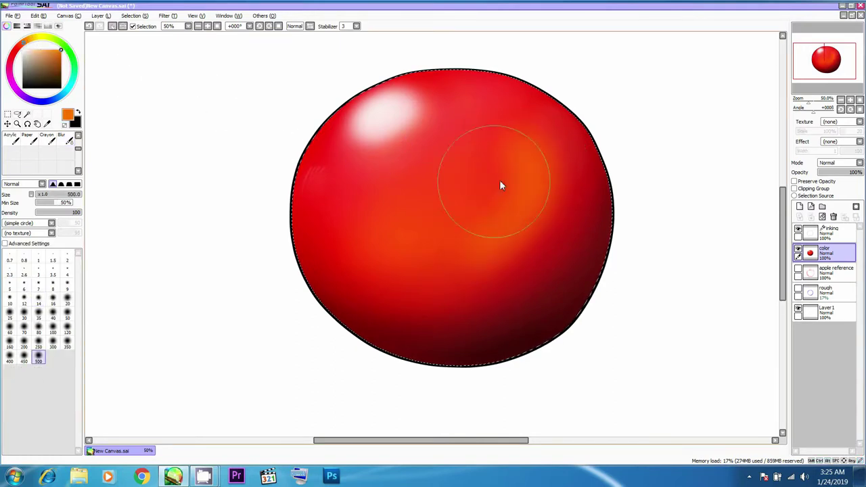
key("ctrl+z")
mouse_move(513, 141)
left_mouse_down()
mouse_move(476, 139)
mouse_move(399, 111)
mouse_move(389, 157)
left_mouse_up()
mouse_move(395, 112)
left_mouse_down()
mouse_move(377, 145)
mouse_move(422, 105)
left_mouse_up()
key("ctrl+z")
key("ctrl+z")
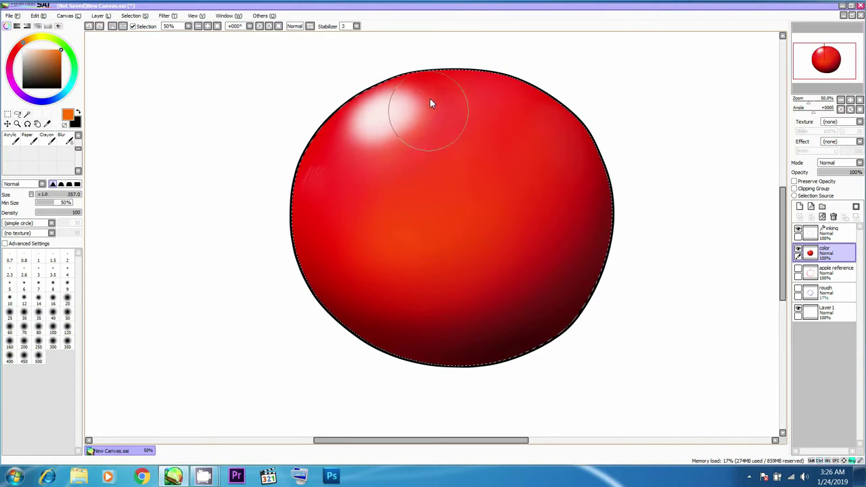
key("2")
left_click_drag(435, 87, 434, 86)
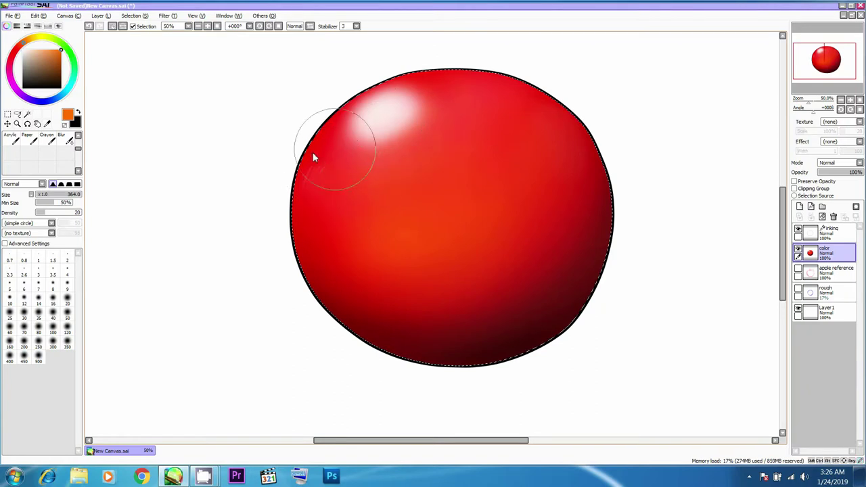
left_click_drag(489, 116, 502, 116)
left_click_drag(450, 202, 393, 253)
Step: Even out the circle's middle and right side at size 394 using reds sampled from the ball
left_click(328, 257, "alt")
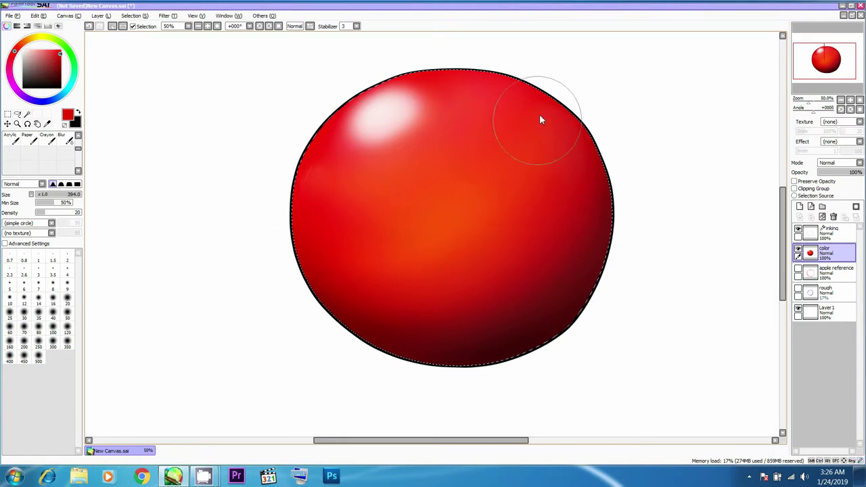
mouse_move(514, 206)
left_mouse_down()
mouse_move(359, 235)
mouse_move(426, 266)
mouse_move(426, 253)
mouse_move(455, 231)
mouse_move(467, 192)
mouse_move(529, 187)
mouse_move(354, 201)
mouse_move(370, 230)
mouse_move(486, 148)
mouse_move(443, 199)
mouse_move(542, 214)
left_mouse_up()
left_click(551, 220, "alt")
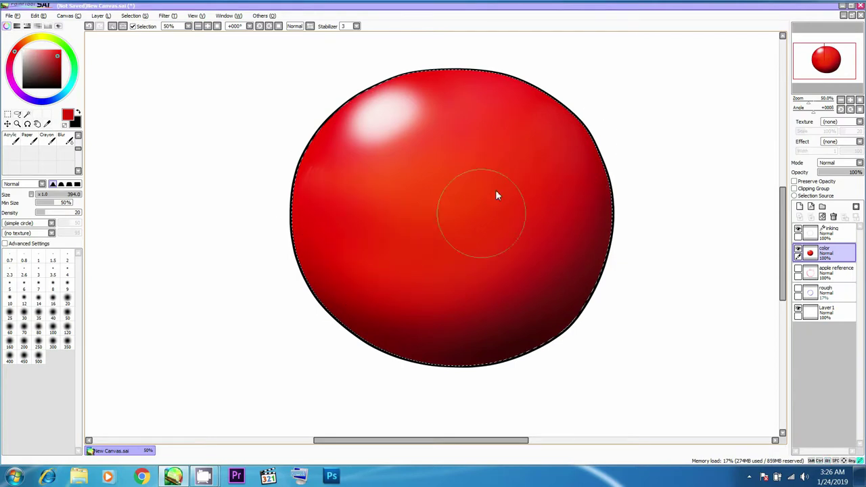
right_click(433, 182)
mouse_move(433, 178)
left_mouse_down()
mouse_move(422, 239)
mouse_move(472, 238)
mouse_move(500, 148)
mouse_move(446, 245)
left_mouse_up()
mouse_move(604, 207)
left_mouse_down()
mouse_move(574, 213)
mouse_move(555, 315)
left_mouse_up()
Step: Smooth the circle's middle and left with airbrush strokes at sizes 375 and 500, sampling red from the left side
scroll(556, 319, "down", 3)
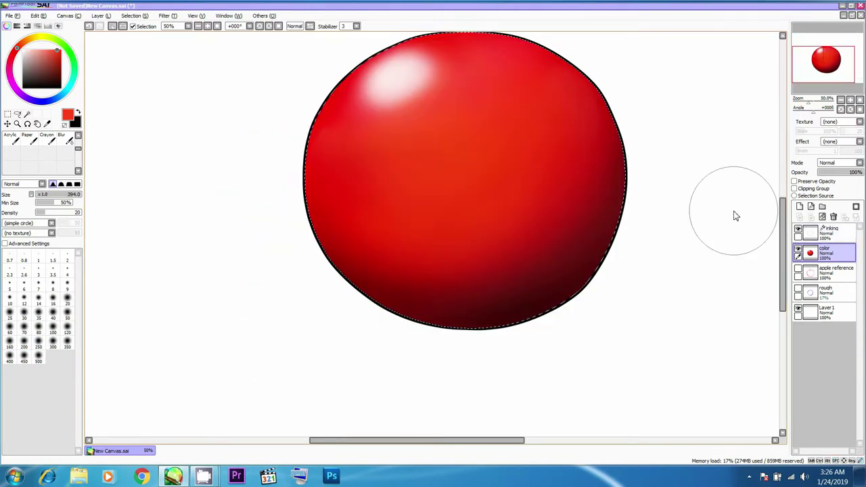
scroll(611, 242, "down", 2)
scroll(573, 237, "up", 1)
left_click_drag(501, 152, 496, 158)
left_click_drag(420, 196, 406, 201)
left_click_drag(400, 215, 415, 250)
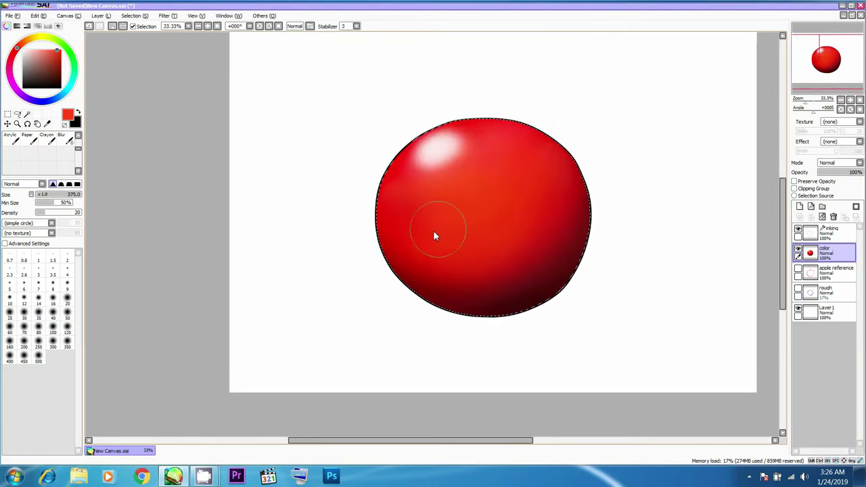
left_click(394, 198, "alt")
left_click_drag(430, 202, 444, 203)
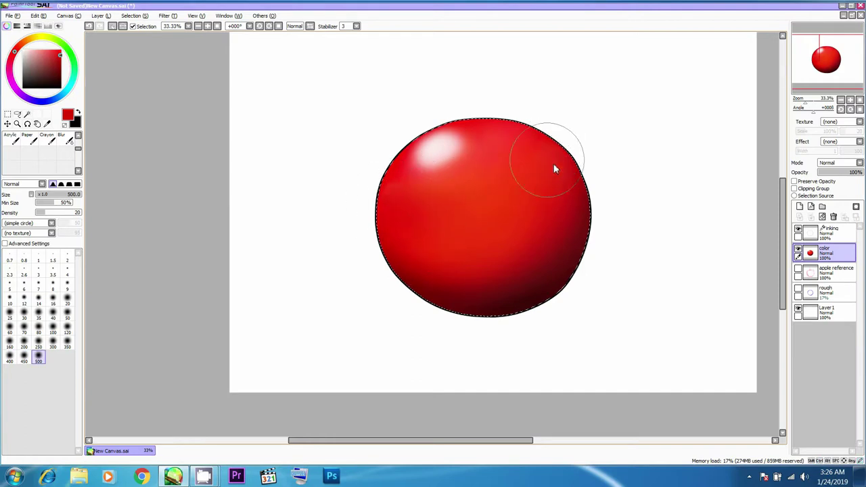
Step: Blend the circle's left edge with airbrush strokes at varying sizes, sampling colours from the bottom shadow and the middle
left_click(509, 307, "alt")
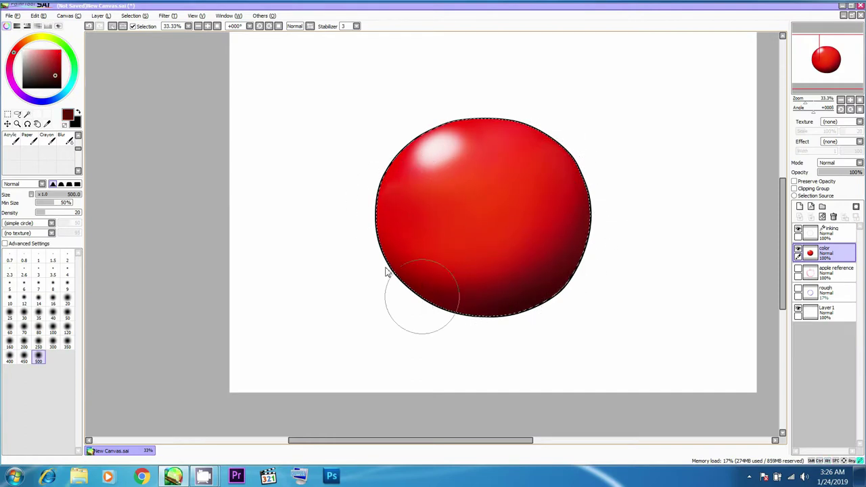
left_click(494, 236, "alt")
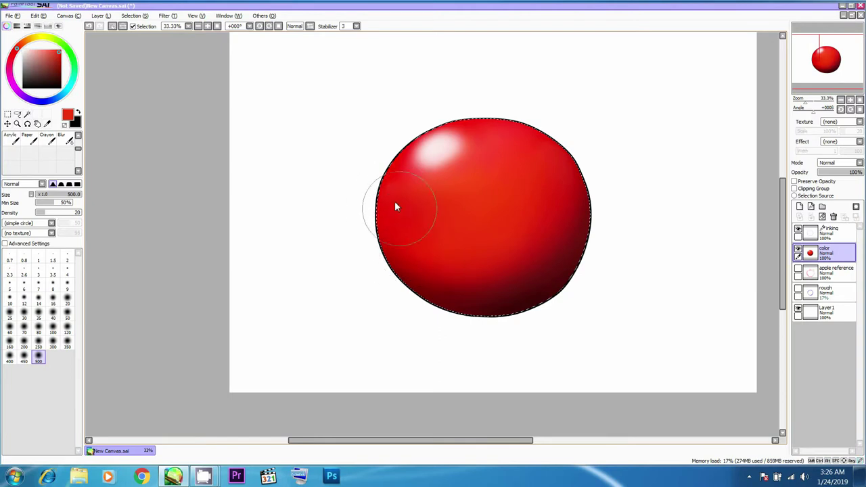
mouse_move(409, 222)
left_mouse_down()
mouse_move(451, 243)
mouse_move(438, 212)
mouse_move(416, 205)
mouse_move(424, 221)
mouse_move(393, 207)
left_mouse_up()
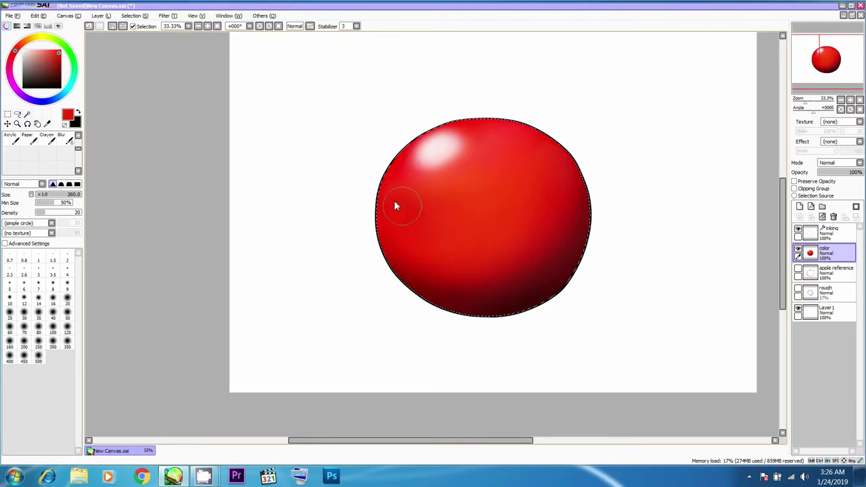
left_click_drag(383, 185, 378, 235, "ctrl+alt")
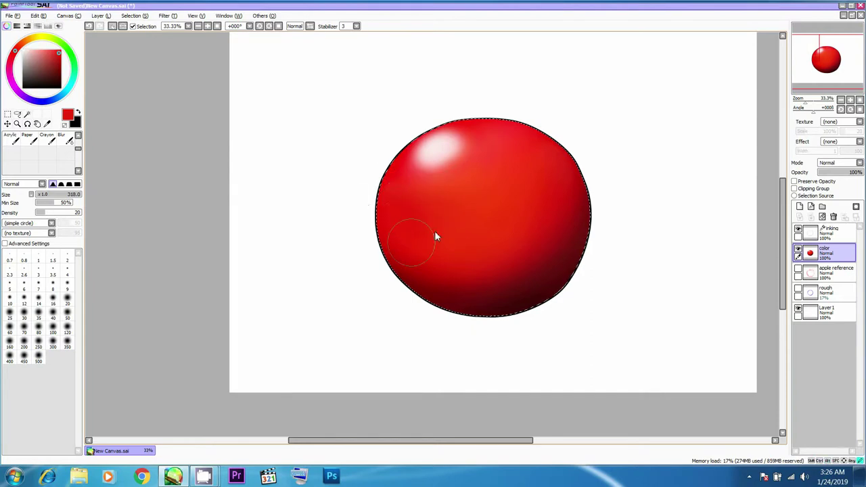
left_click(466, 201, "alt")
left_click_drag(387, 170, 417, 181, "ctrl+alt")
mouse_move(436, 219)
left_mouse_down()
mouse_move(418, 186)
mouse_move(303, 183)
left_mouse_up()
Step: Darken the circle's right side with sampled dark red at size 500 and soften the left and middle with sampled lighter reds
left_click(413, 276, "alt")
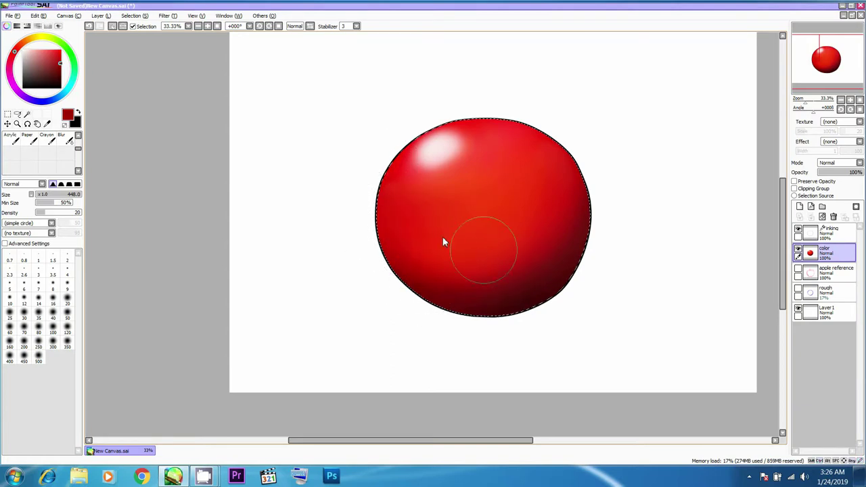
key("bracketright")
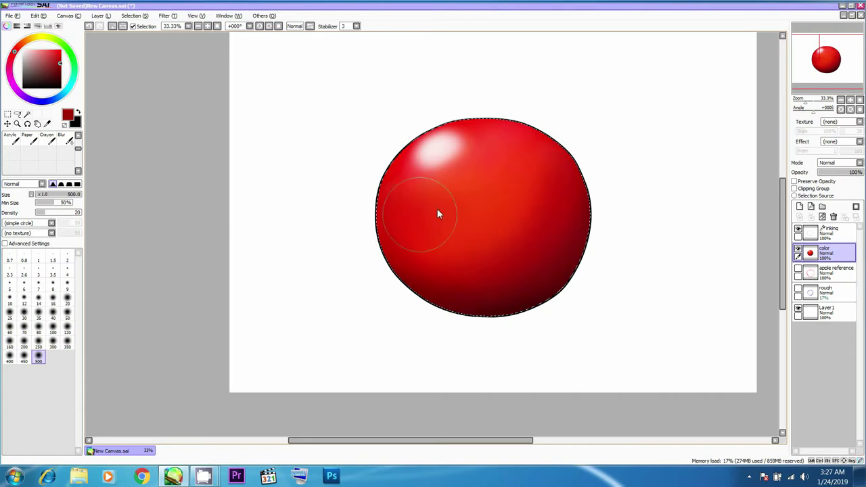
left_click(396, 181, "alt")
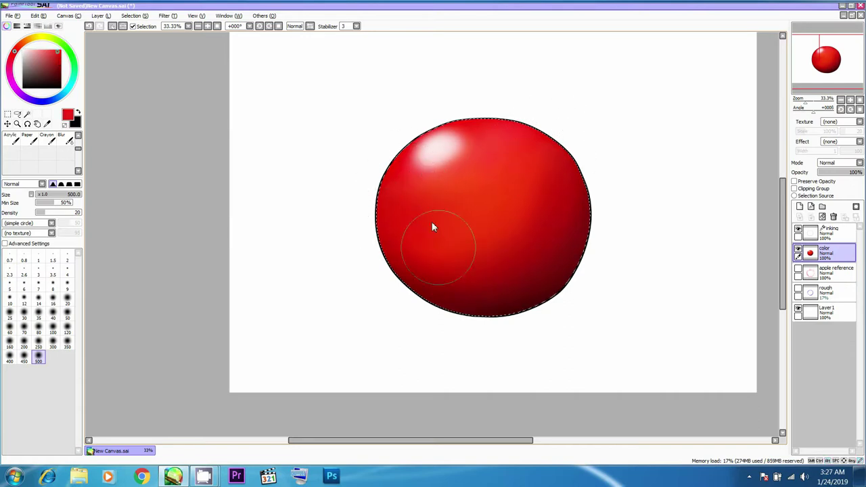
left_click(466, 217, "alt")
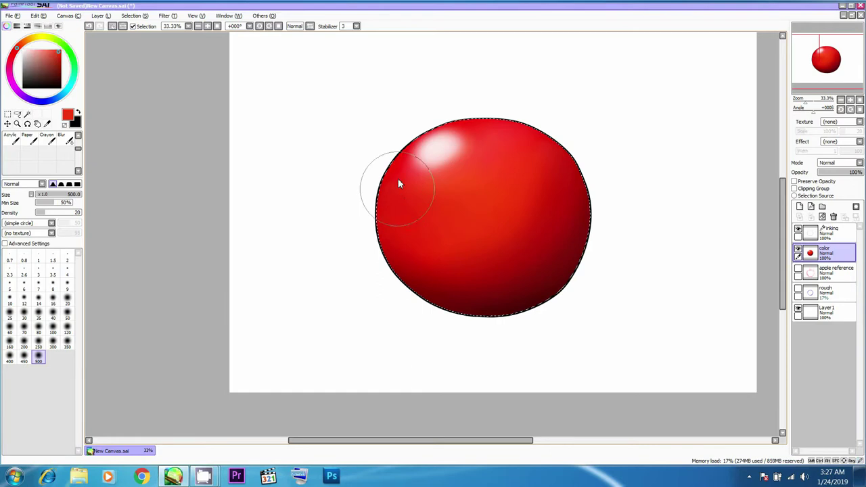
Step: Sample red from the circle's top edge, make it more saturated, and airbrush along the top and upper right
left_click(464, 122, "alt")
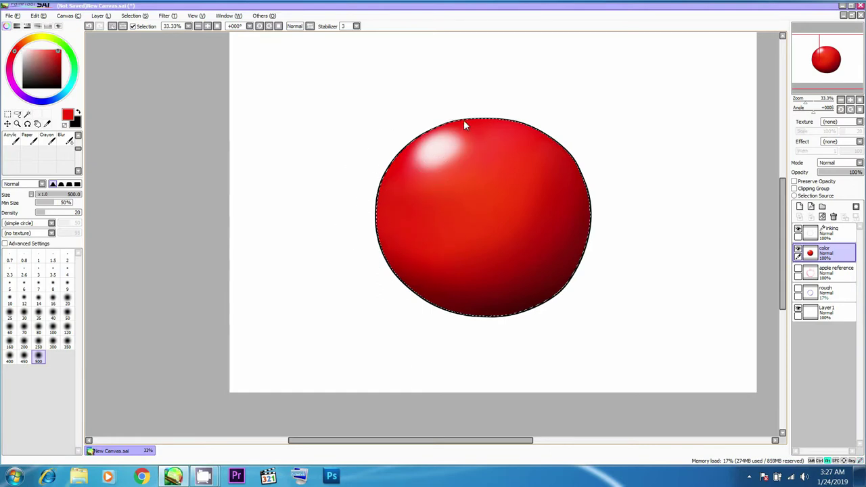
key("[")
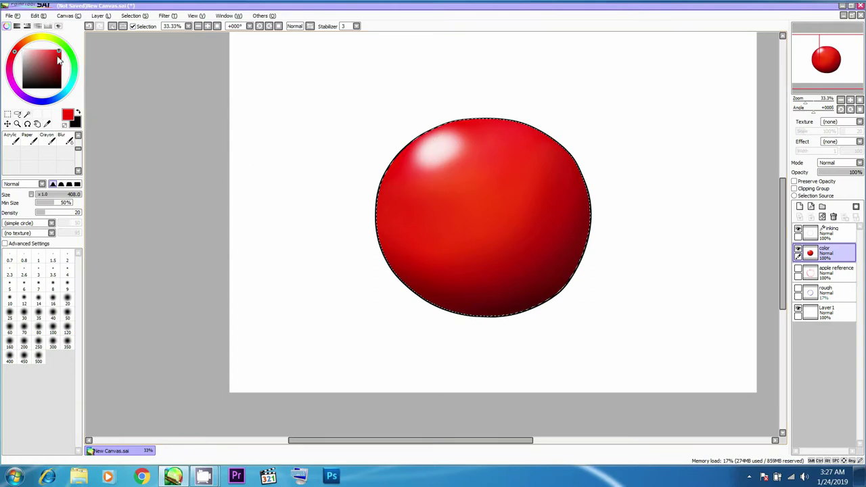
left_click(514, 121, "ctrl+alt")
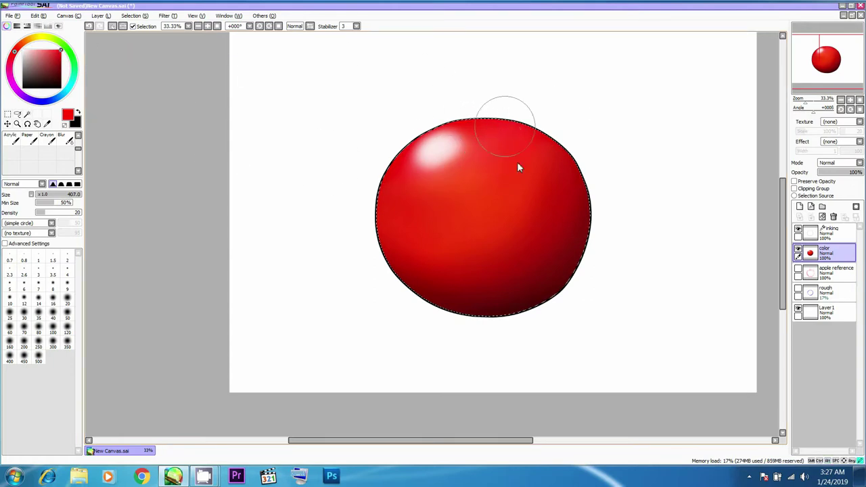
left_click_drag(556, 162, 561, 165)
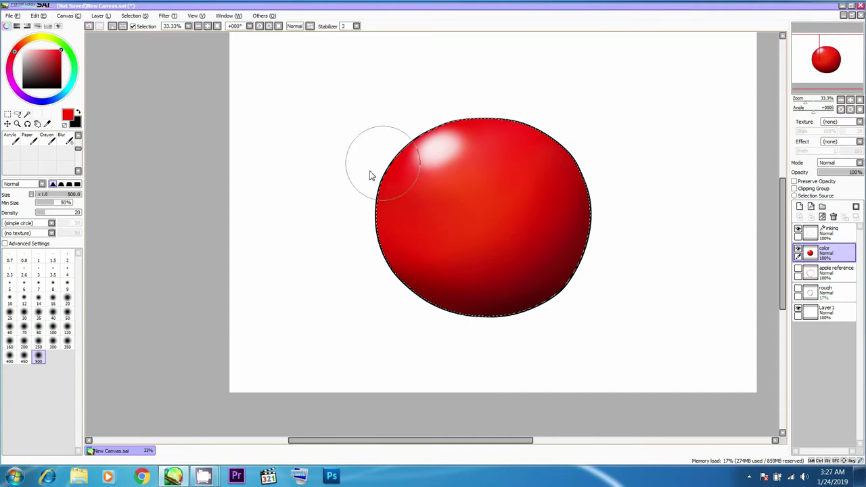
Step: Airbrush a pinkish red over the circle's left side and the highlight's edge at size 500, undoing the last stroke
left_click_drag(389, 177, 455, 160)
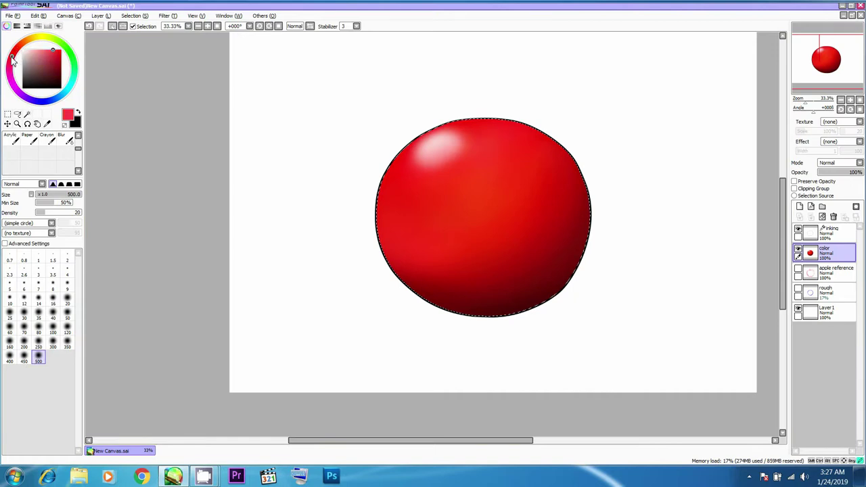
mouse_move(441, 123)
left_mouse_down()
mouse_move(478, 145)
mouse_move(461, 133)
mouse_move(443, 144)
mouse_move(454, 140)
mouse_move(470, 169)
left_mouse_up()
key("ctrl+z")
Step: Try dark-red strokes over the lower-right shadow, undo them, and airbrush the upper left with red sampled from the middle
left_click(553, 288, "alt")
mouse_move(561, 232)
left_mouse_down()
mouse_move(492, 240)
mouse_move(493, 273)
left_mouse_up()
key("ctrl+z")
key("[")
key("bracketright")
key("ctrl+z")
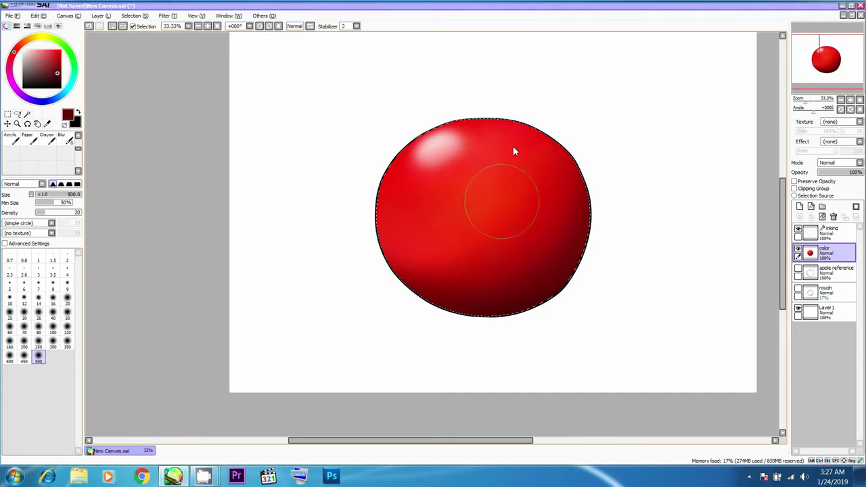
left_click(488, 181, "alt")
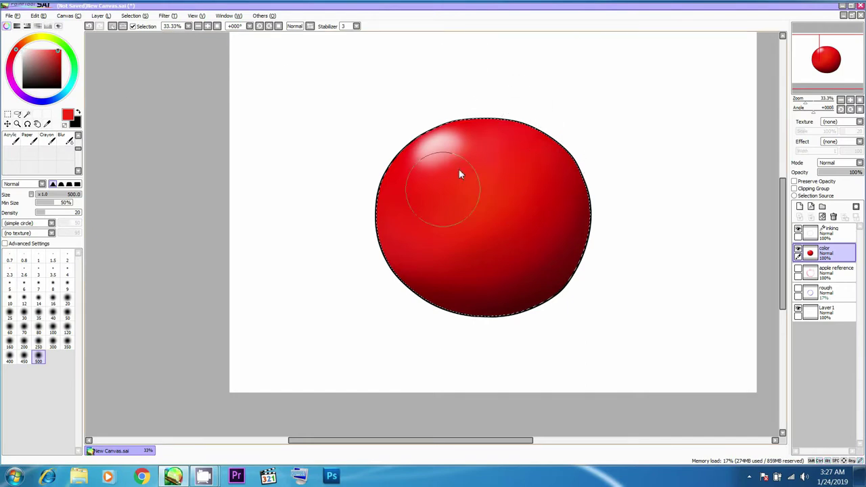
Step: Airbrush a pale pink rim light down the ball's left edge, undoing the first attempts
mouse_move(485, 144)
left_mouse_down()
mouse_move(437, 231)
mouse_move(460, 237)
mouse_move(524, 167)
mouse_move(464, 205)
mouse_move(400, 201)
mouse_move(381, 224)
mouse_move(376, 179)
left_mouse_up()
left_click(27, 53)
left_click_drag(433, 140, 372, 249)
left_click_drag(387, 173, 372, 251)
key("ctrl+z")
key("ctrl+z")
left_click_drag(389, 156, 400, 157)
mouse_move(379, 158)
left_mouse_down()
mouse_move(381, 232)
mouse_move(405, 136)
mouse_move(363, 236)
left_mouse_up()
left_click_drag(372, 167, 359, 236)
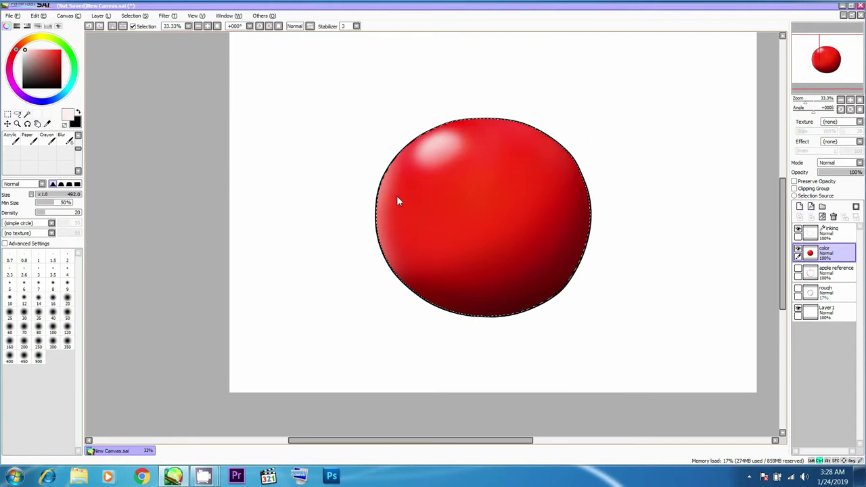
Step: Try pale pink strokes inside the left rim light with a smaller brush, undo them, and reduce the size to 389
key("bracketleft")
mouse_move(384, 260)
left_mouse_down()
mouse_move(399, 157)
mouse_move(400, 252)
left_mouse_up()
mouse_move(400, 160)
left_mouse_down()
mouse_move(402, 206)
mouse_move(413, 190)
left_mouse_up()
key("ctrl+z")
key("ctrl+z")
key("bracketleft")
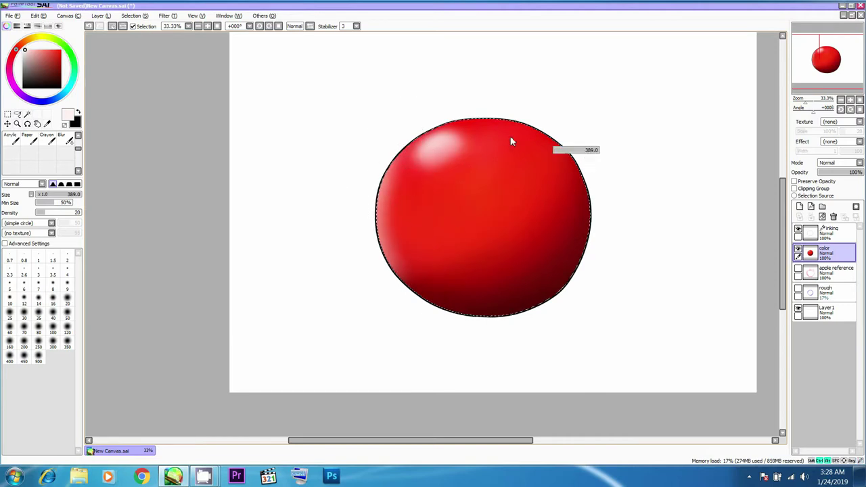
Step: Sample reds from the ball's right side and the rim light, and airbrush the rim light's inner edge at size 422
left_click(546, 194, "alt")
key("bracketright")
key("bracketright")
key("bracketright")
key("bracketright")
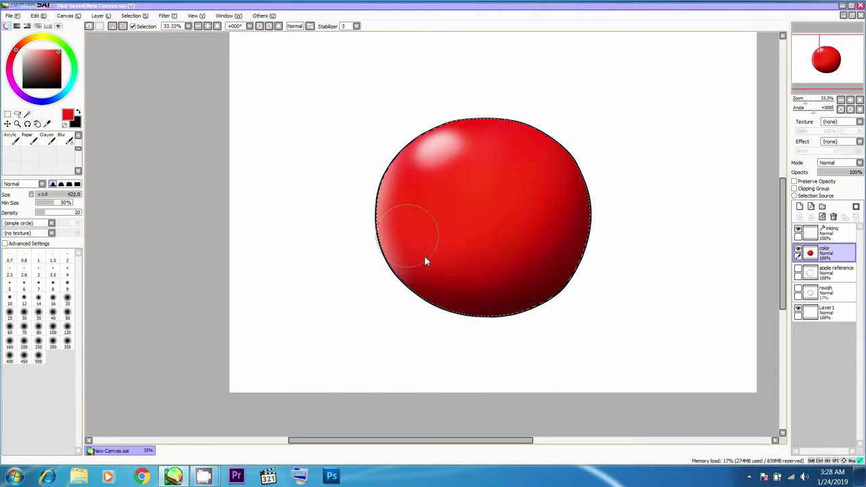
left_click(393, 211, "alt")
left_click(385, 201, "alt")
mouse_move(394, 174)
left_mouse_down()
mouse_move(388, 190)
mouse_move(404, 176)
mouse_move(400, 189)
left_mouse_up()
Step: Sample red from the ball's left-middle area and airbrush it between the rim light and the centre at size 305
left_click(433, 234, "alt")
key("bracketleft")
key("bracketleft")
key("bracketleft")
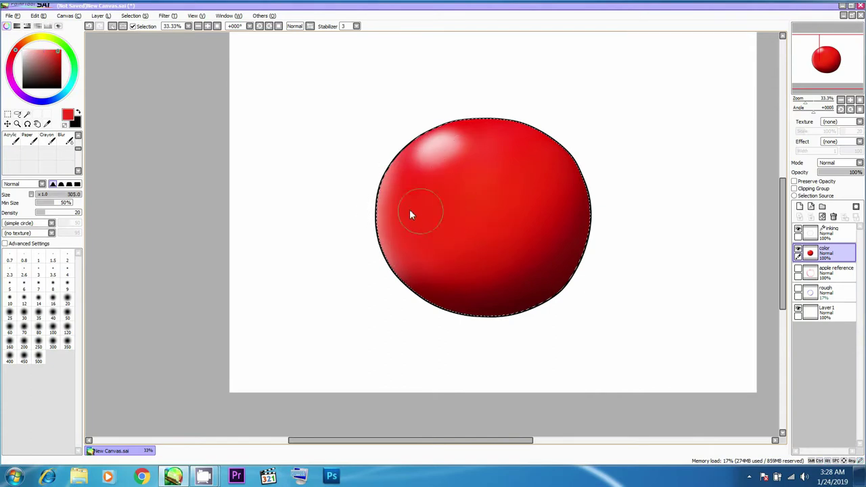
left_click_drag(448, 204, 424, 197)
mouse_move(445, 194)
left_mouse_down()
mouse_move(463, 207)
mouse_move(442, 192)
mouse_move(411, 211)
mouse_move(394, 200)
mouse_move(421, 226)
left_mouse_up()
Step: Undo the last airbrush stroke and blend the ball's left and middle areas with Blur at size 483
key("c")
key("ctrl+z")
mouse_move(439, 177)
left_mouse_down()
mouse_move(392, 179)
mouse_move(417, 222)
left_mouse_up()
mouse_move(460, 218)
left_mouse_down()
mouse_move(404, 213)
mouse_move(488, 221)
left_mouse_up()
mouse_move(474, 237)
left_mouse_down()
mouse_move(464, 260)
mouse_move(546, 234)
mouse_move(497, 191)
mouse_move(504, 172)
mouse_move(498, 226)
left_mouse_up()
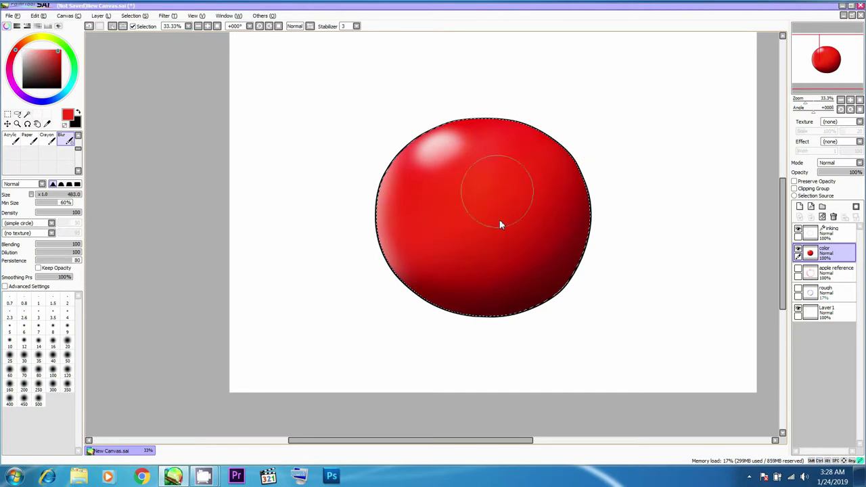
Step: Choose a yellow-orange and airbrush it over the middle and upper right of the ball at size 426
left_click(18, 48)
key("bracketright")
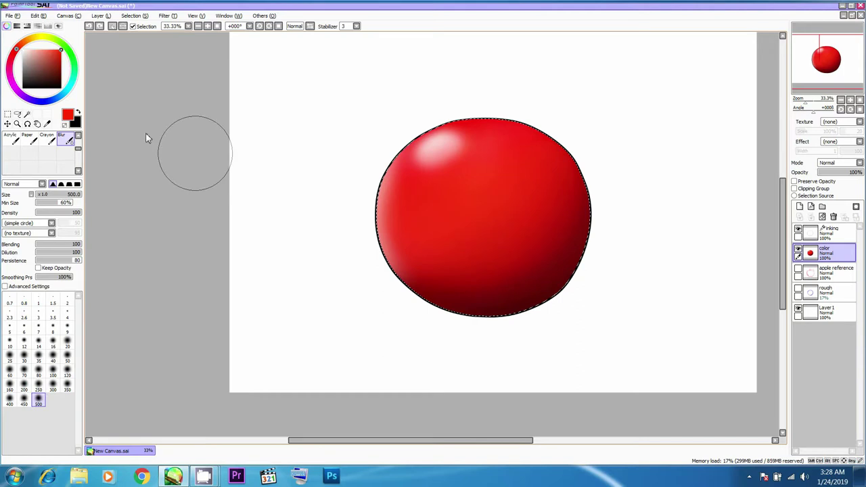
left_click_drag(38, 36, 29, 38)
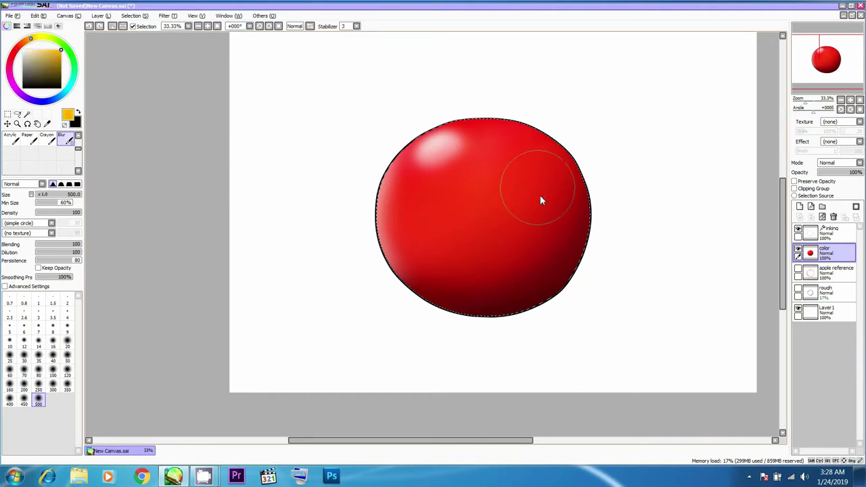
key("b")
key("bracketright")
key("bracketright")
key("bracketright")
key("bracketright")
mouse_move(485, 203)
left_mouse_down()
mouse_move(515, 156)
mouse_move(455, 249)
mouse_move(520, 196)
mouse_move(519, 169)
mouse_move(443, 224)
mouse_move(502, 152)
mouse_move(428, 178)
mouse_move(480, 155)
mouse_move(436, 170)
mouse_move(440, 208)
mouse_move(474, 195)
mouse_move(487, 144)
mouse_move(409, 202)
mouse_move(474, 144)
mouse_move(425, 185)
mouse_move(530, 168)
mouse_move(507, 190)
mouse_move(494, 234)
mouse_move(487, 154)
mouse_move(477, 240)
mouse_move(523, 149)
mouse_move(494, 212)
mouse_move(468, 157)
mouse_move(429, 214)
mouse_move(437, 200)
mouse_move(417, 209)
mouse_move(434, 232)
mouse_move(440, 179)
mouse_move(470, 140)
mouse_move(457, 165)
mouse_move(429, 185)
mouse_move(443, 215)
mouse_move(521, 205)
left_mouse_up()
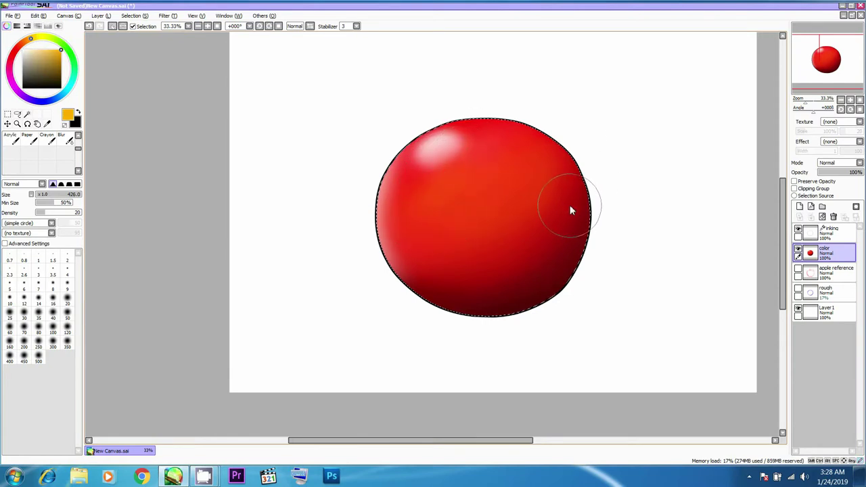
Step: Blend the orange glow into the surrounding red with Blur, from the upper right toward the highlight
key("c")
left_click_drag(544, 187, 517, 192)
mouse_move(496, 227)
left_mouse_down()
mouse_move(442, 271)
mouse_move(485, 263)
mouse_move(531, 230)
mouse_move(491, 146)
mouse_move(409, 197)
mouse_move(444, 180)
mouse_move(426, 169)
left_mouse_up()
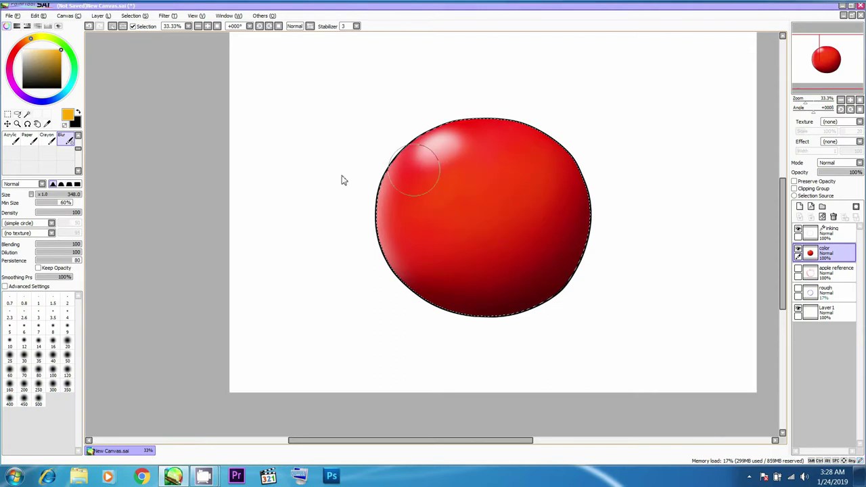
Step: Brighten the highlight with white airbrush strokes, undoing the extra strokes tried beside it
left_click_drag(32, 55, 21, 45)
mouse_move(481, 128)
left_mouse_down()
mouse_move(437, 146)
mouse_move(435, 136)
mouse_move(445, 146)
mouse_move(432, 161)
mouse_move(443, 166)
mouse_move(448, 142)
left_mouse_up()
key("b")
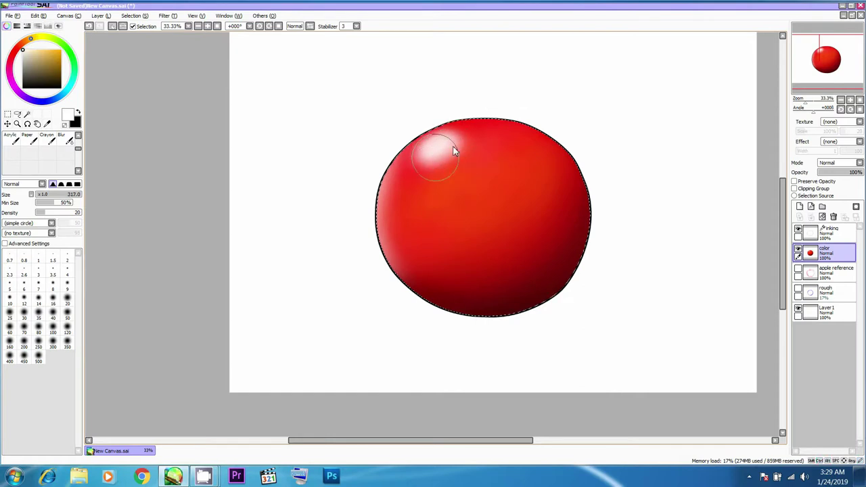
mouse_move(458, 161)
left_mouse_down("ctrl+alt")
mouse_move(481, 135)
mouse_move(486, 142)
left_mouse_up("ctrl+alt")
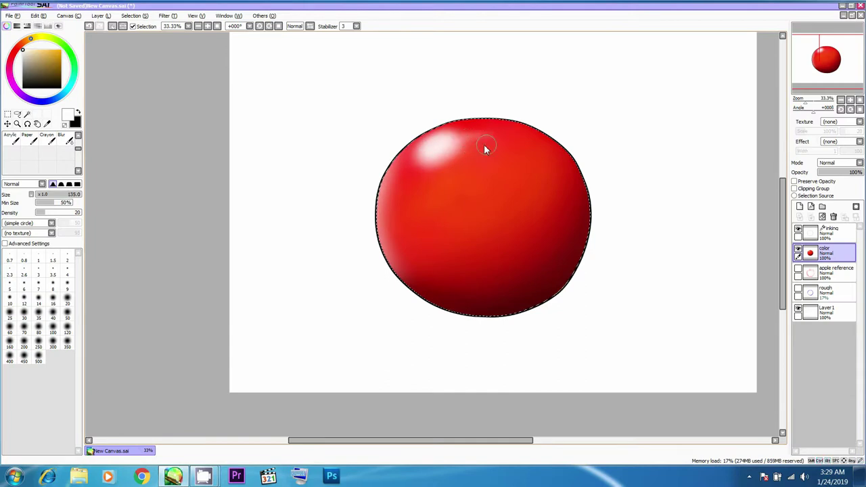
key("ctrl+z")
mouse_move(456, 180)
left_mouse_down("ctrl+alt")
mouse_move(489, 170)
mouse_move(502, 135)
left_mouse_up("ctrl+alt")
key("ctrl+z")
key("ctrl+z")
Step: Try white airbrush strokes down the ball's left edge at size 500 and undo them
key("bracketright")
key("bracketright")
key("bracketright")
key("bracketright")
key("bracketright")
key("bracketright")
mouse_move(387, 214)
left_mouse_down()
mouse_move(444, 281)
mouse_move(429, 330)
left_mouse_up()
left_click_drag(380, 191, 443, 330)
key("ctrl+z")
left_click_drag(388, 167, 463, 331)
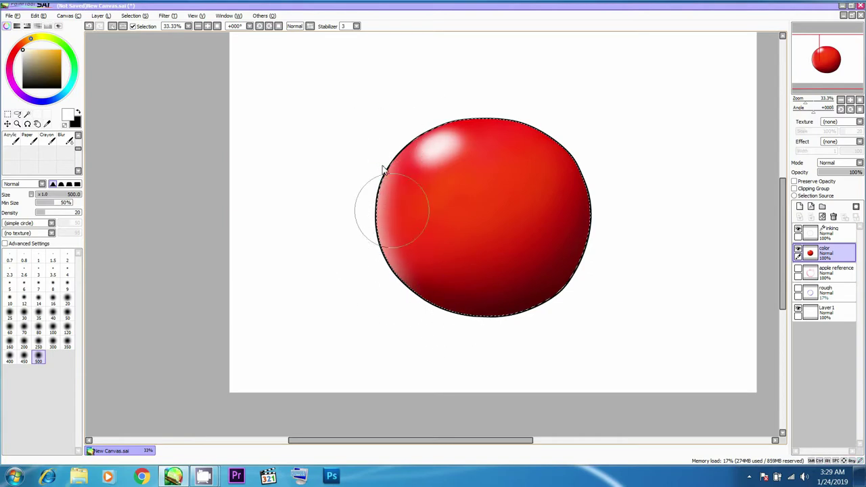
key("ctrl+z")
Step: Retry the white rim strokes along the left and lower-left edge, and undo them back to the brightened highlight
left_click_drag(392, 154, 463, 320)
left_click_drag(393, 159, 450, 294)
key("ctrl+z")
key("ctrl+y")
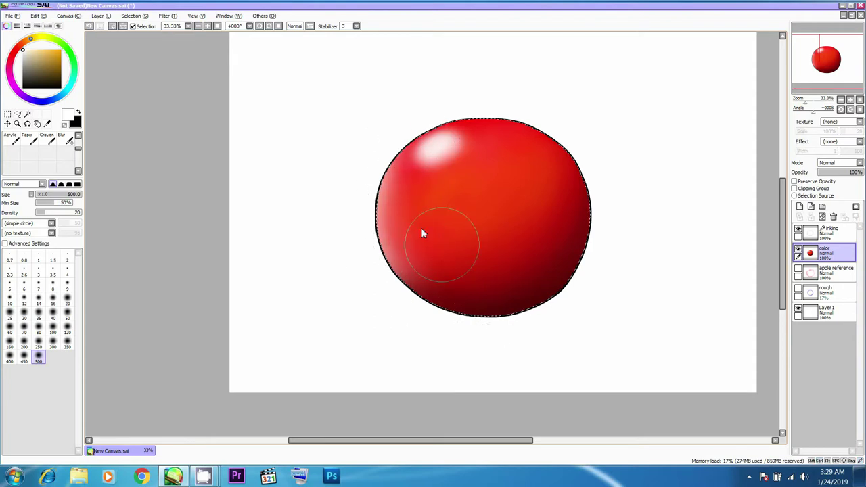
key("ctrl+z")
mouse_move(396, 177)
left_mouse_down()
mouse_move(407, 284)
mouse_move(423, 301)
left_mouse_up()
key("ctrl+z")
key("ctrl+z")
key("ctrl+z")
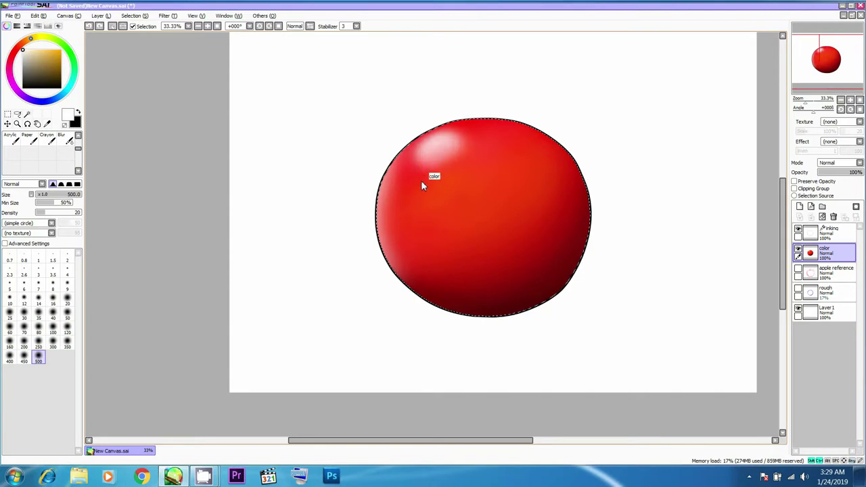
key("ctrl+y")
Step: Airbrush white on the upper-left rim at size 256, and blend the left rim and upper right with Blur
left_click_drag(398, 176, 376, 167)
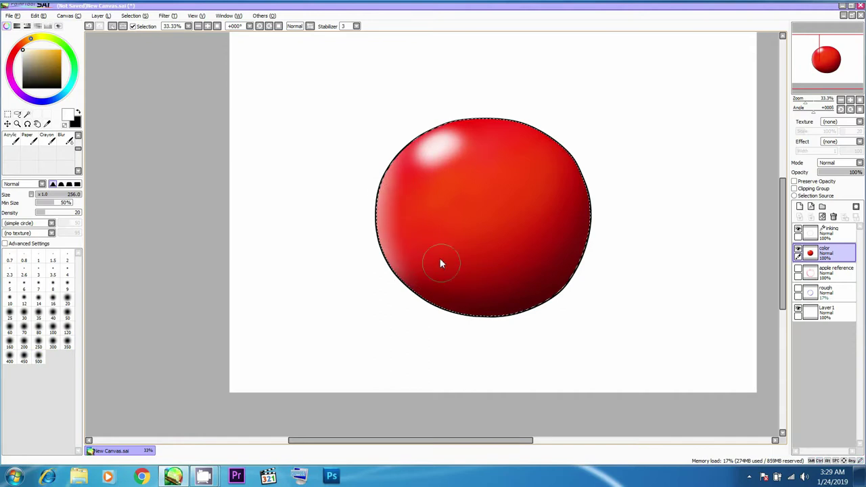
key("c")
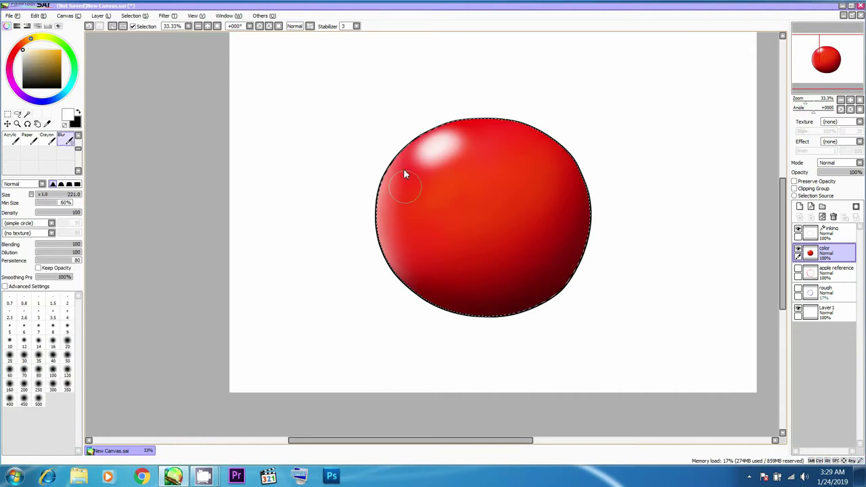
left_click_drag(405, 256, 413, 197)
left_click_drag(544, 170, 555, 166)
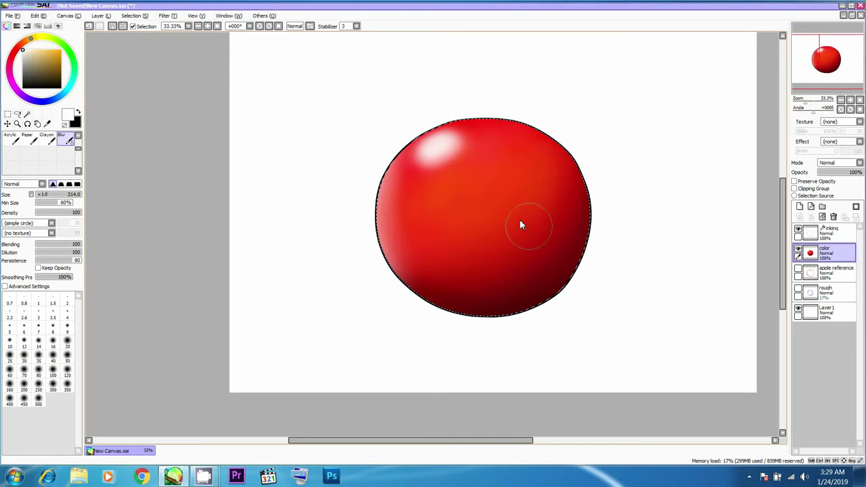
Step: Switch the colour to black and airbrush a deep shadow along the ball's bottom and lower-right edge at size 500
left_click(78, 113)
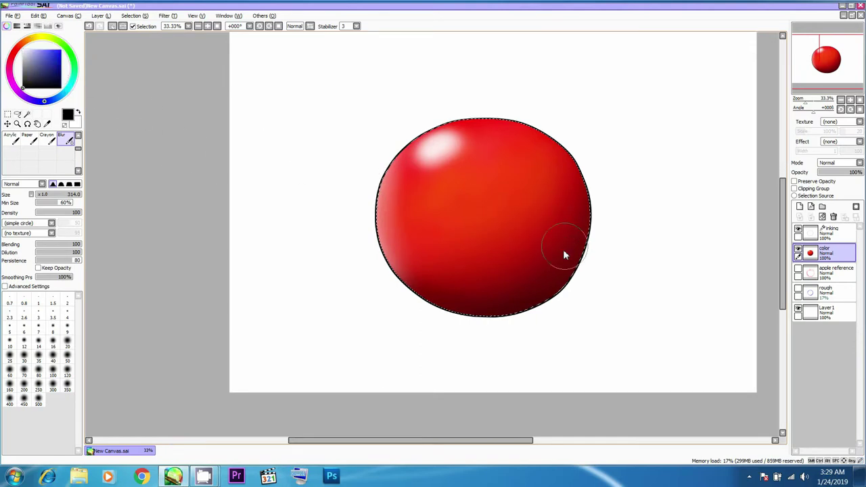
key("b")
key("e")
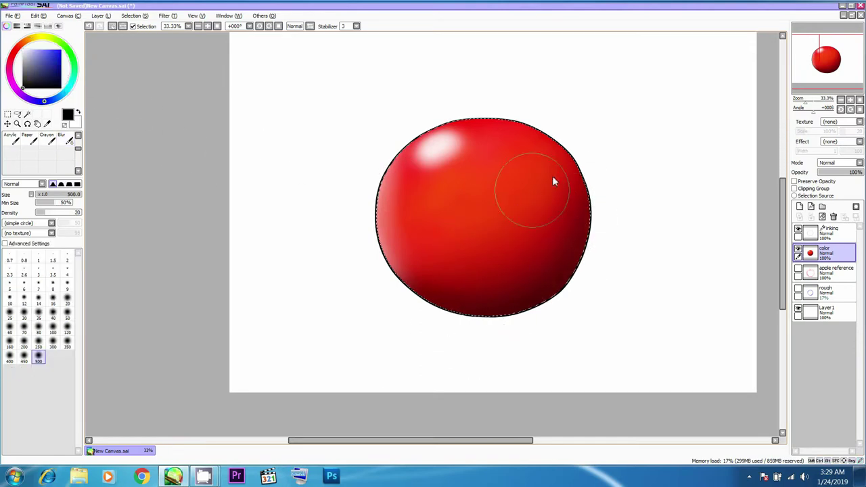
mouse_move(440, 312)
left_mouse_down()
mouse_move(590, 185)
mouse_move(579, 203)
left_mouse_up()
mouse_move(443, 295)
left_mouse_down()
mouse_move(454, 300)
mouse_move(583, 212)
left_mouse_up()
mouse_move(389, 277)
left_mouse_down()
mouse_move(444, 306)
mouse_move(525, 310)
mouse_move(587, 216)
left_mouse_up()
mouse_move(379, 270)
left_mouse_down()
mouse_move(588, 219)
mouse_move(577, 146)
left_mouse_up()
mouse_move(387, 300)
left_mouse_down()
mouse_move(586, 190)
mouse_move(594, 156)
left_mouse_up()
Step: Sample bright red from the ball and airbrush the right side and centre at size 431 to soften the shadow's inner edge
key("space")
left_click(537, 218, "alt")
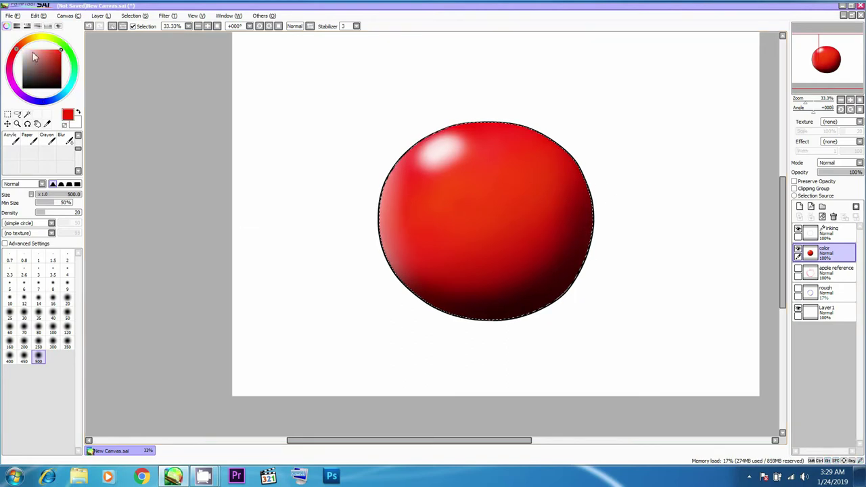
left_click_drag(586, 184, 575, 187)
mouse_move(550, 223)
left_mouse_down()
mouse_move(484, 270)
mouse_move(493, 218)
left_mouse_up()
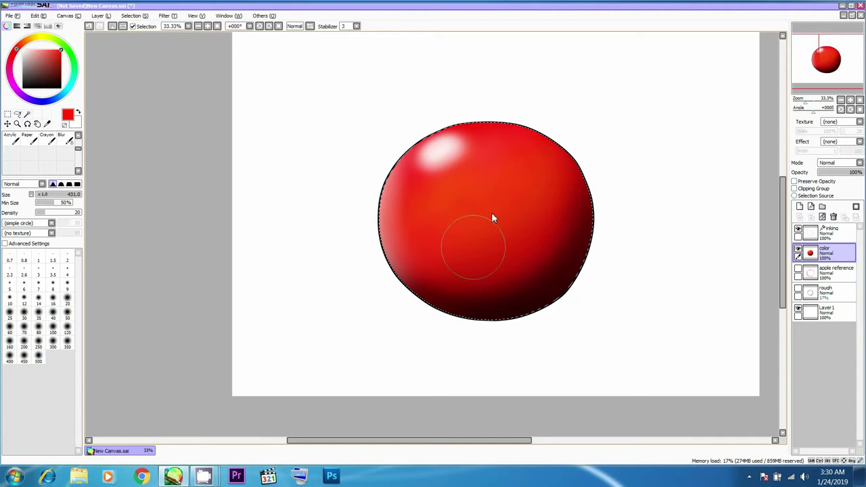
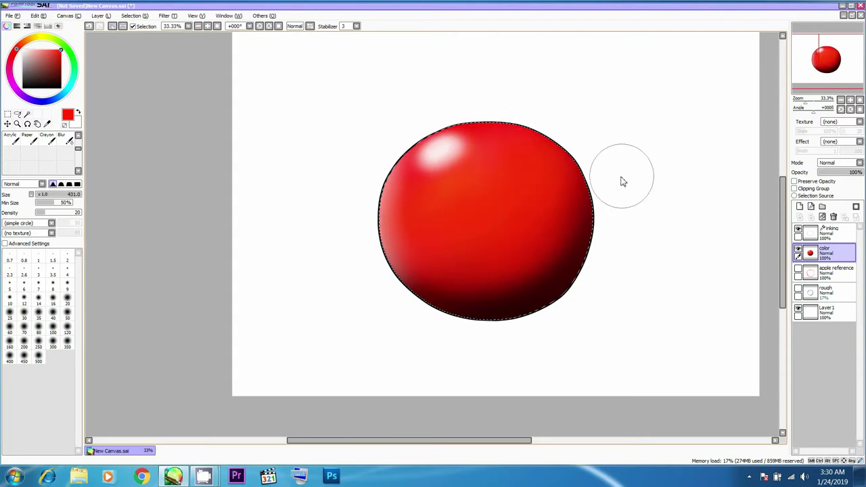
Step: Keep the color layer active and clear the selection around the ball
left_click(833, 275)
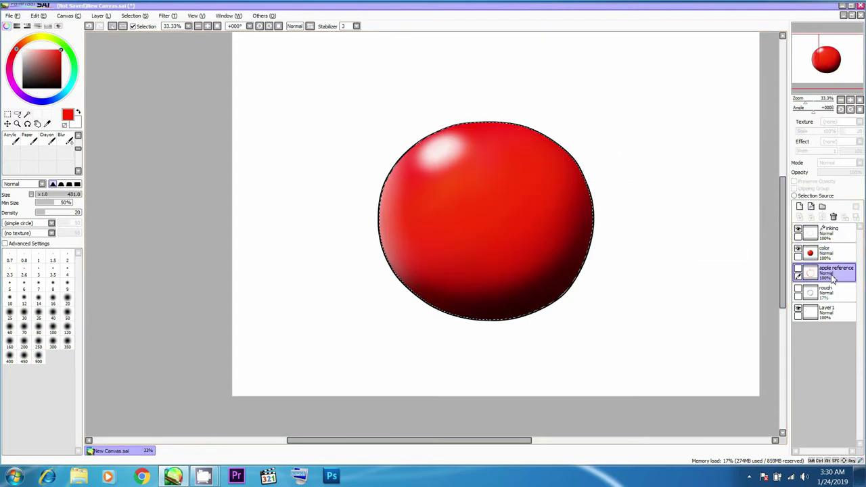
left_click(815, 256)
key("ctrl+d")
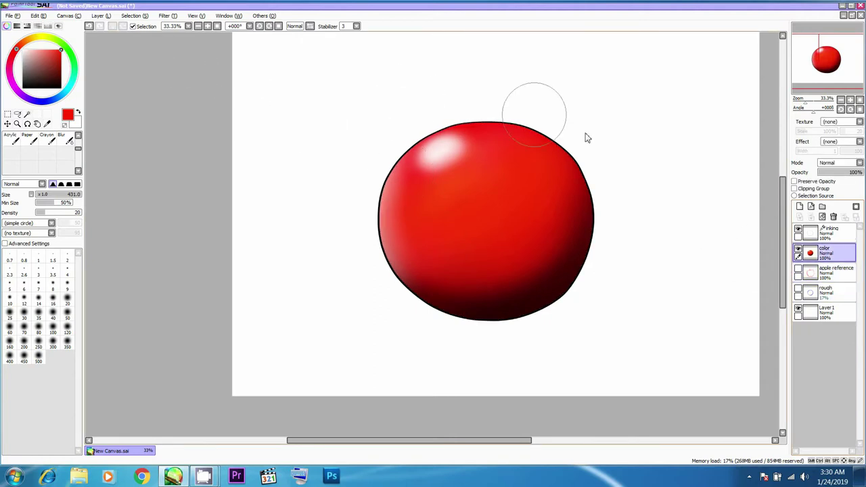
Step: Check the ball without its outline by toggling the inking layer and trying its opacity, and return to the color layer
left_click(797, 230)
left_click(798, 230)
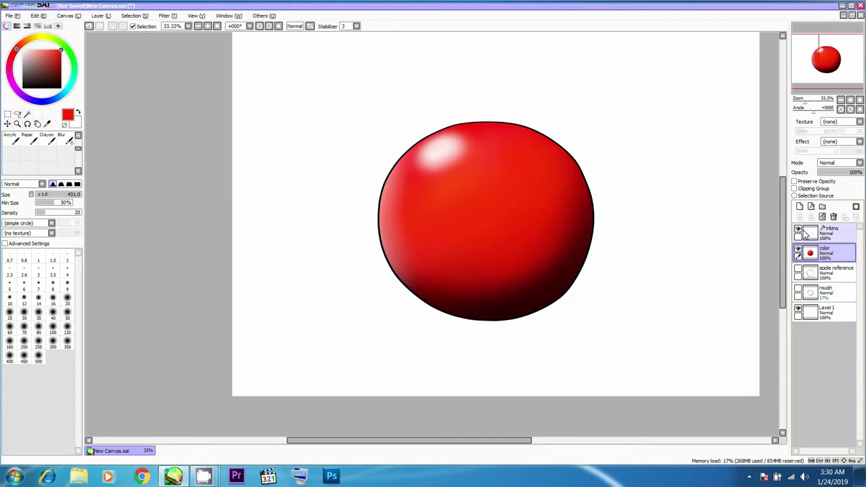
left_click(814, 234)
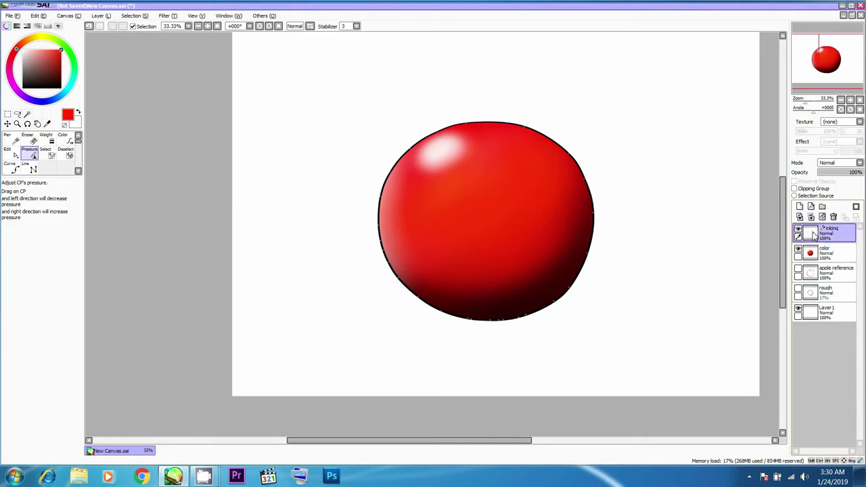
left_click_drag(833, 180, 864, 178)
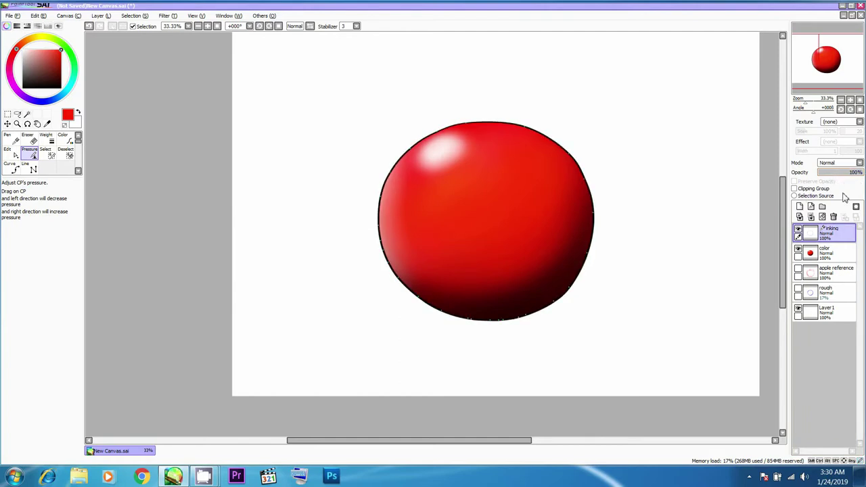
left_click(832, 253)
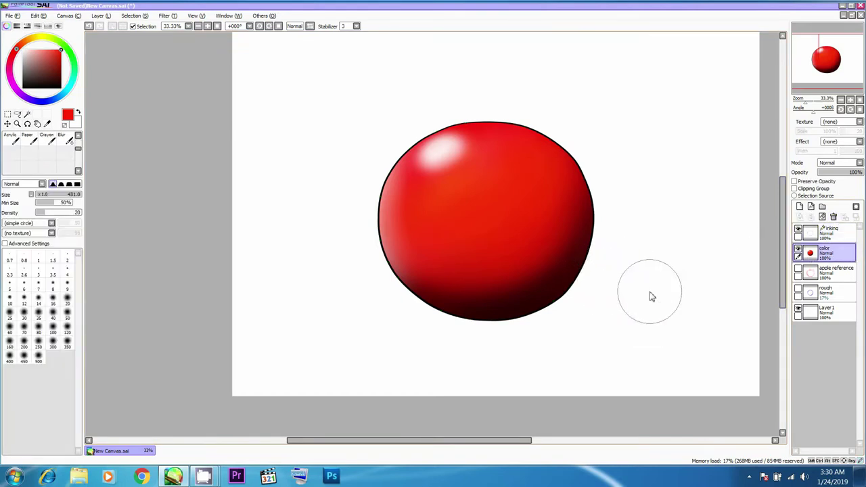
Step: Create a new layer directly below the color layer and name it "shadows"
left_click_drag(60, 57, 56, 78)
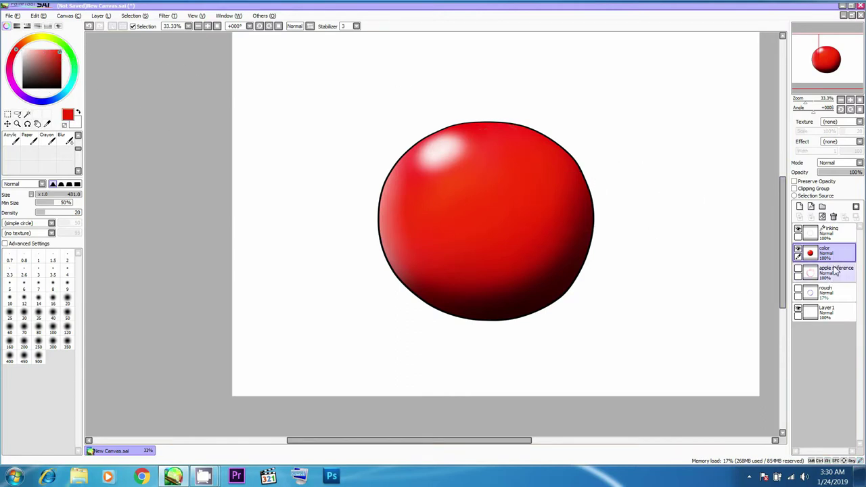
left_click(799, 206)
left_click_drag(827, 253, 831, 274)
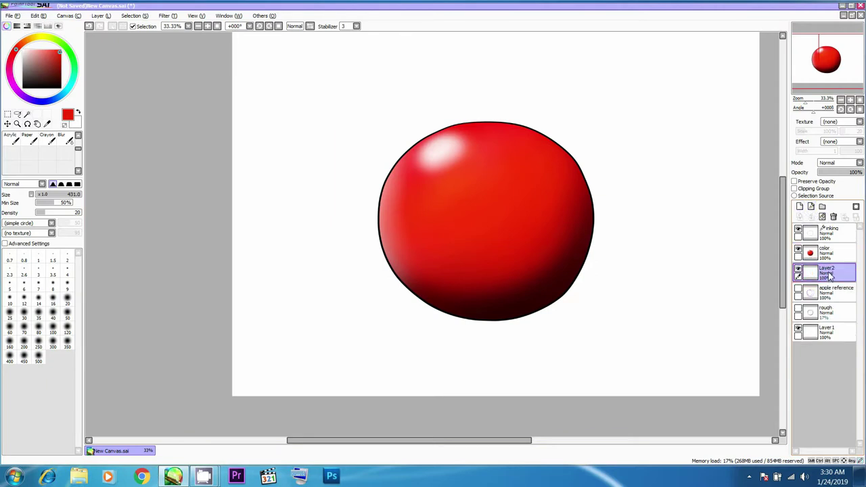
double_click(831, 269)
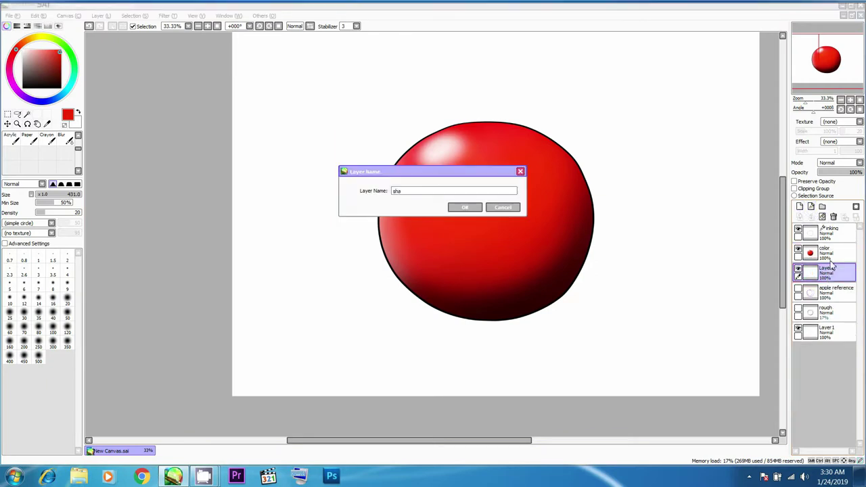
key("Return")
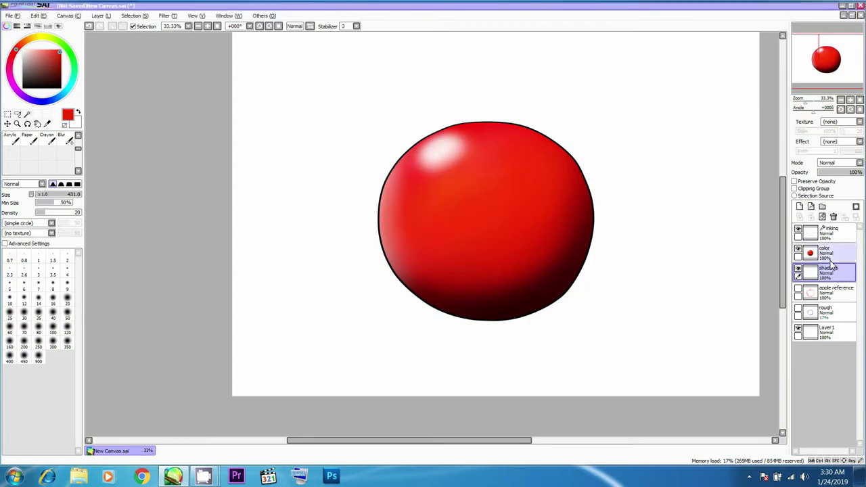
Step: Outline a flat elliptical cast shadow on the ground at the ball's lower right in black at size 29
left_click_drag(511, 234, 417, 175)
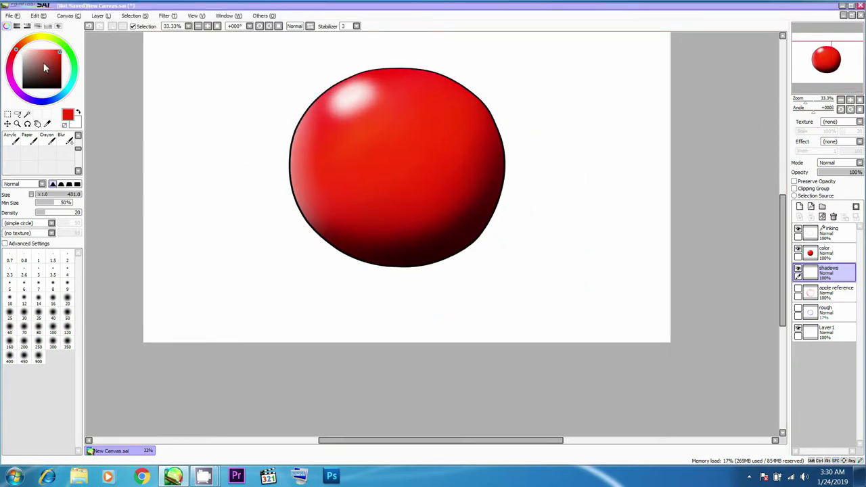
left_click_drag(518, 205, 509, 206)
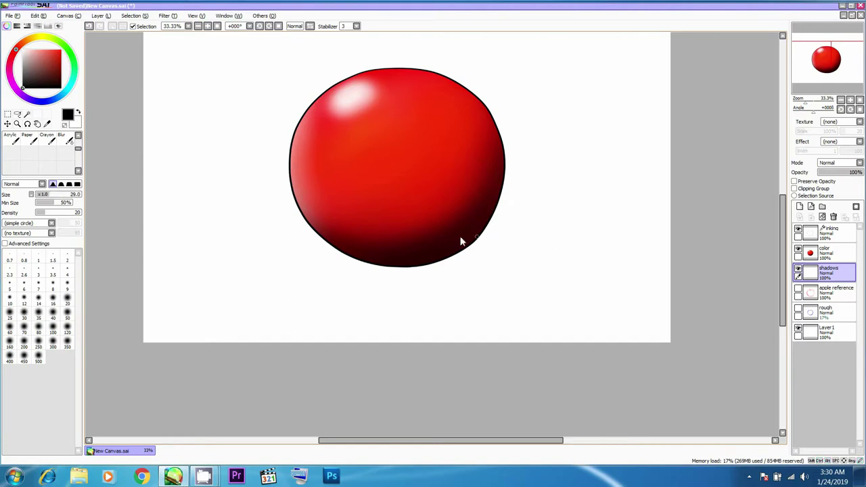
left_click_drag(621, 240, 369, 253)
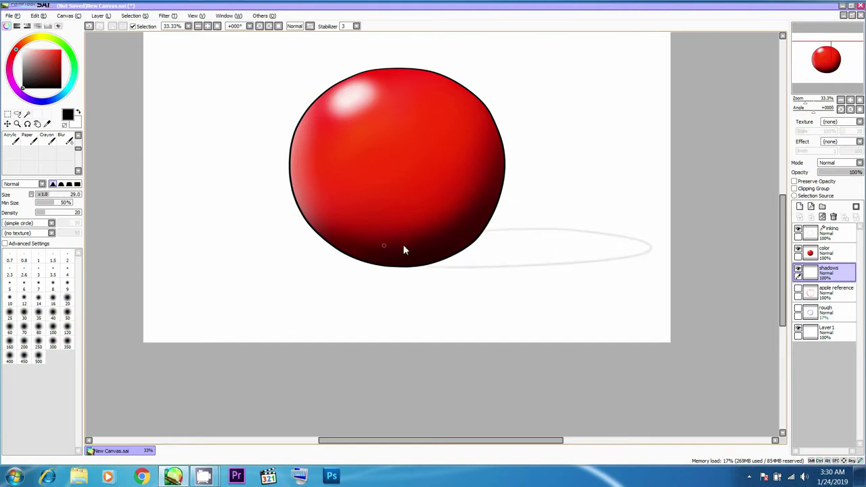
Step: Shade inside the cast shadow's outline in soft black at size 155, building up the darkness beside the ball at density 70
mouse_move(520, 236)
left_mouse_down()
mouse_move(544, 229)
mouse_move(416, 261)
mouse_move(558, 247)
mouse_move(499, 225)
mouse_move(480, 241)
mouse_move(567, 246)
mouse_move(570, 236)
mouse_move(456, 248)
mouse_move(549, 238)
mouse_move(421, 268)
mouse_move(641, 246)
mouse_move(421, 255)
mouse_move(388, 247)
mouse_move(575, 236)
mouse_move(586, 246)
mouse_move(489, 253)
mouse_move(587, 255)
mouse_move(473, 246)
mouse_move(540, 245)
mouse_move(499, 229)
mouse_move(508, 232)
mouse_move(466, 238)
mouse_move(595, 240)
mouse_move(443, 244)
mouse_move(628, 253)
left_mouse_up()
key("bracketright")
key("ctrl+z")
key("bracketright")
key("ctrl+z")
left_click_drag(545, 237, 473, 239)
key("bracketleft")
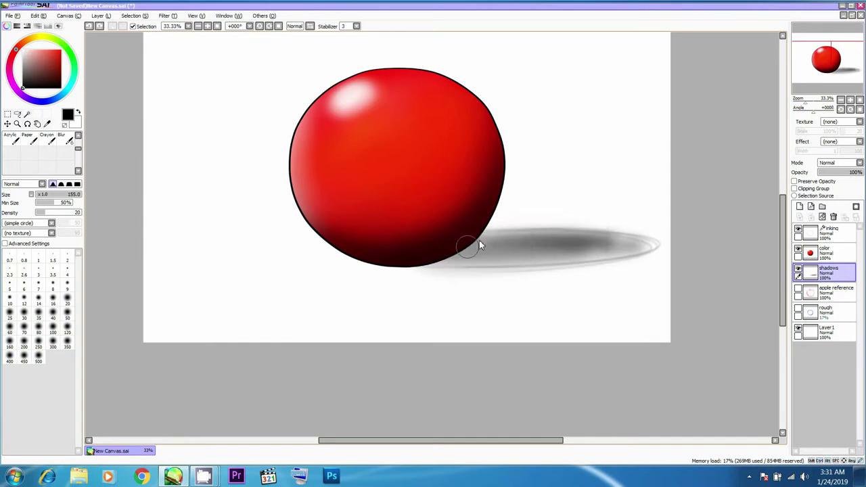
mouse_move(483, 237)
left_mouse_down()
mouse_move(442, 252)
mouse_move(454, 253)
mouse_move(477, 232)
mouse_move(452, 241)
mouse_move(418, 269)
mouse_move(490, 237)
left_mouse_up()
mouse_move(455, 249)
left_mouse_down()
mouse_move(369, 253)
mouse_move(381, 268)
mouse_move(501, 241)
mouse_move(456, 243)
mouse_move(542, 238)
mouse_move(536, 244)
left_mouse_up()
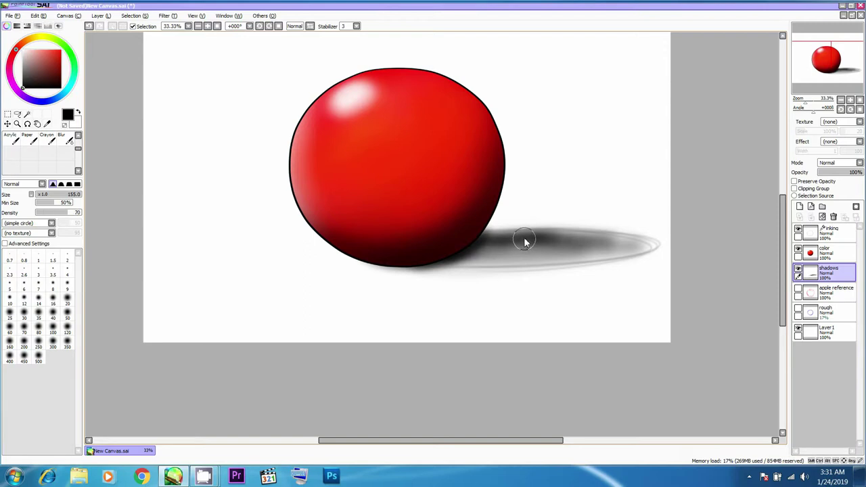
Step: Fill the cast shadow with solid black along its whole length, undoing the excess strokes
mouse_move(504, 240)
left_mouse_down()
mouse_move(580, 244)
mouse_move(475, 245)
mouse_move(600, 239)
mouse_move(469, 251)
mouse_move(502, 246)
mouse_move(489, 248)
mouse_move(499, 233)
mouse_move(454, 252)
mouse_move(510, 234)
mouse_move(483, 241)
mouse_move(470, 257)
mouse_move(561, 230)
mouse_move(412, 267)
mouse_move(554, 234)
mouse_move(458, 253)
mouse_move(516, 244)
mouse_move(537, 259)
mouse_move(426, 260)
mouse_move(461, 265)
mouse_move(484, 254)
mouse_move(497, 267)
mouse_move(449, 253)
mouse_move(568, 240)
mouse_move(471, 242)
mouse_move(630, 250)
mouse_move(502, 244)
mouse_move(542, 259)
mouse_move(623, 236)
left_mouse_up()
left_click_drag(573, 226, 533, 250)
mouse_move(475, 253)
left_mouse_down()
mouse_move(591, 250)
mouse_move(428, 264)
mouse_move(588, 251)
mouse_move(371, 259)
mouse_move(447, 257)
mouse_move(372, 260)
mouse_move(443, 246)
mouse_move(498, 250)
mouse_move(424, 242)
mouse_move(389, 254)
mouse_move(632, 252)
mouse_move(462, 262)
mouse_move(581, 257)
mouse_move(574, 244)
mouse_move(458, 234)
mouse_move(520, 245)
mouse_move(404, 244)
mouse_move(645, 248)
mouse_move(533, 242)
mouse_move(615, 259)
mouse_move(607, 242)
mouse_move(560, 268)
mouse_move(642, 249)
mouse_move(619, 244)
mouse_move(661, 247)
mouse_move(545, 264)
mouse_move(638, 246)
mouse_move(611, 240)
mouse_move(651, 246)
mouse_move(625, 250)
mouse_move(637, 244)
mouse_move(594, 232)
mouse_move(630, 246)
mouse_move(479, 263)
mouse_move(568, 253)
left_mouse_up()
key("ctrl+z")
key("ctrl+z")
key("ctrl+z")
key("ctrl+z")
mouse_move(626, 245)
left_mouse_down()
mouse_move(544, 261)
mouse_move(493, 261)
left_mouse_up()
key("ctrl+z")
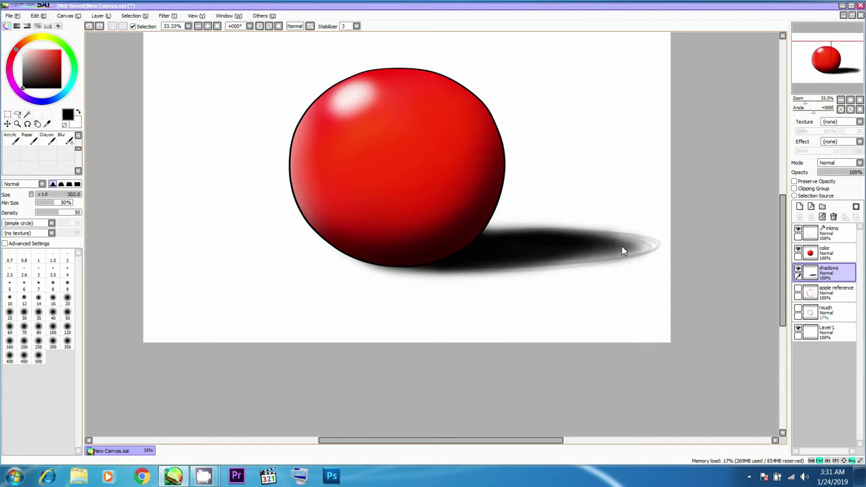
mouse_move(604, 239)
left_mouse_down()
mouse_move(612, 239)
mouse_move(593, 235)
mouse_move(655, 244)
mouse_move(455, 245)
left_mouse_up()
key("ctrl+z")
Step: Extend the black shadow beneath the ball to its lower left edge with density 50, undoing the strokes that miss
mouse_move(500, 180)
left_mouse_down()
mouse_move(485, 254)
mouse_move(485, 206)
left_mouse_up()
left_click_drag(471, 260, 462, 260)
mouse_move(359, 268)
left_mouse_down()
mouse_move(491, 258)
mouse_move(315, 265)
mouse_move(463, 263)
mouse_move(327, 274)
mouse_move(474, 259)
mouse_move(353, 279)
mouse_move(328, 275)
mouse_move(438, 273)
left_mouse_up()
mouse_move(320, 282)
left_mouse_down()
mouse_move(437, 268)
mouse_move(362, 291)
mouse_move(444, 272)
left_mouse_up()
key("ctrl+z")
key("ctrl+z")
mouse_move(337, 282)
left_mouse_down()
mouse_move(460, 274)
mouse_move(433, 280)
mouse_move(470, 281)
left_mouse_up()
key("ctrl+z")
key("ctrl+z")
key("ctrl+z")
mouse_move(324, 276)
left_mouse_down()
mouse_move(371, 290)
mouse_move(340, 280)
mouse_move(519, 277)
mouse_move(358, 282)
mouse_move(439, 290)
mouse_move(334, 283)
mouse_move(459, 288)
mouse_move(372, 284)
mouse_move(435, 297)
mouse_move(398, 282)
mouse_move(525, 285)
mouse_move(532, 271)
mouse_move(373, 284)
mouse_move(430, 287)
mouse_move(413, 272)
mouse_move(415, 283)
mouse_move(393, 273)
mouse_move(541, 273)
mouse_move(365, 271)
mouse_move(553, 268)
mouse_move(434, 268)
mouse_move(599, 257)
mouse_move(468, 259)
mouse_move(609, 260)
left_mouse_up()
key("ctrl+z")
key("ctrl+z")
left_click_drag(456, 270, 548, 281)
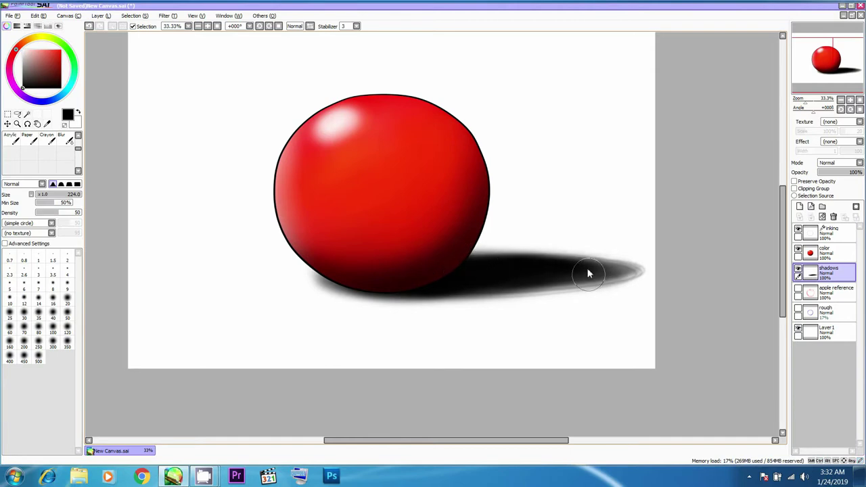
Step: Soften the outer tip and lower edge of the cast shadow with the Blur brush at size 154
key("b")
mouse_move(575, 232)
left_mouse_down()
mouse_move(498, 236)
mouse_move(524, 244)
mouse_move(436, 256)
mouse_move(555, 264)
mouse_move(476, 256)
left_mouse_up()
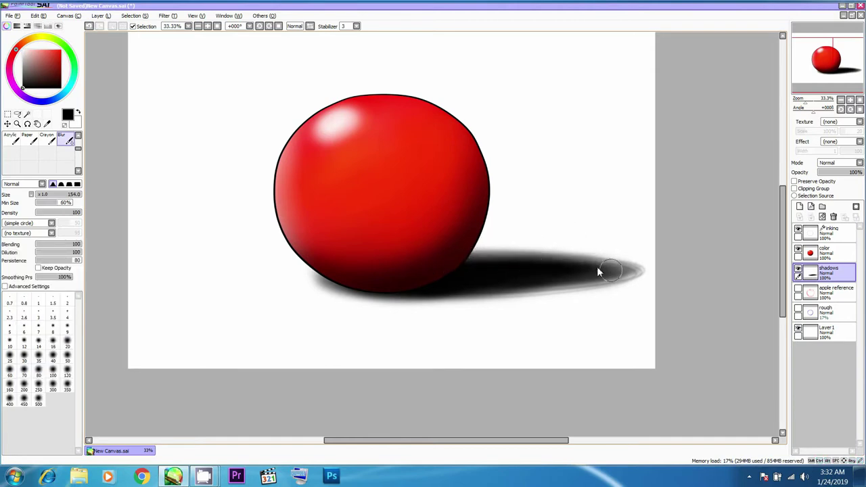
mouse_move(600, 284)
left_mouse_down()
mouse_move(633, 271)
mouse_move(528, 284)
mouse_move(338, 286)
mouse_move(593, 268)
mouse_move(358, 269)
left_mouse_up()
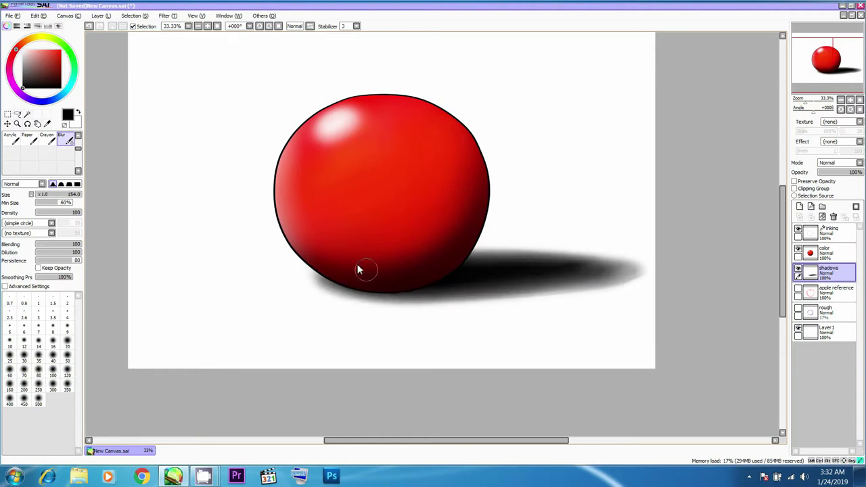
Step: Blend the cast shadow's interior and upper edge with the Blur brush at size 190
mouse_move(415, 269)
left_mouse_down()
mouse_move(492, 278)
mouse_move(600, 268)
left_mouse_up()
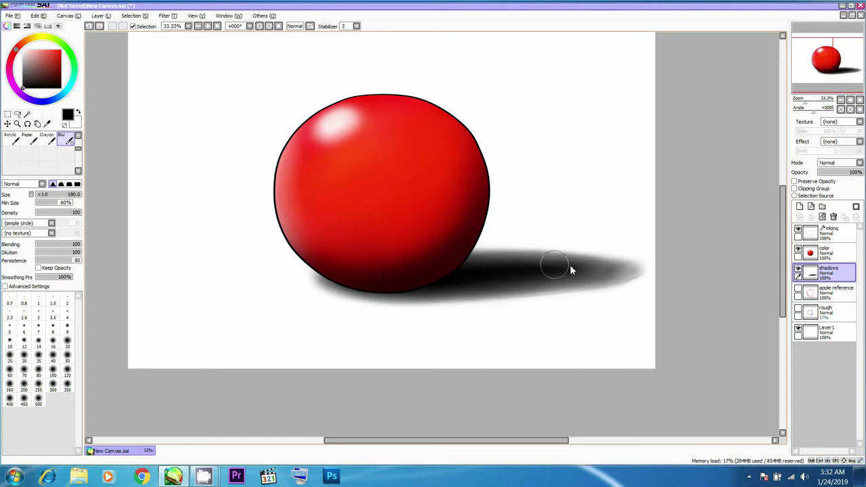
left_click_drag(547, 270, 497, 277)
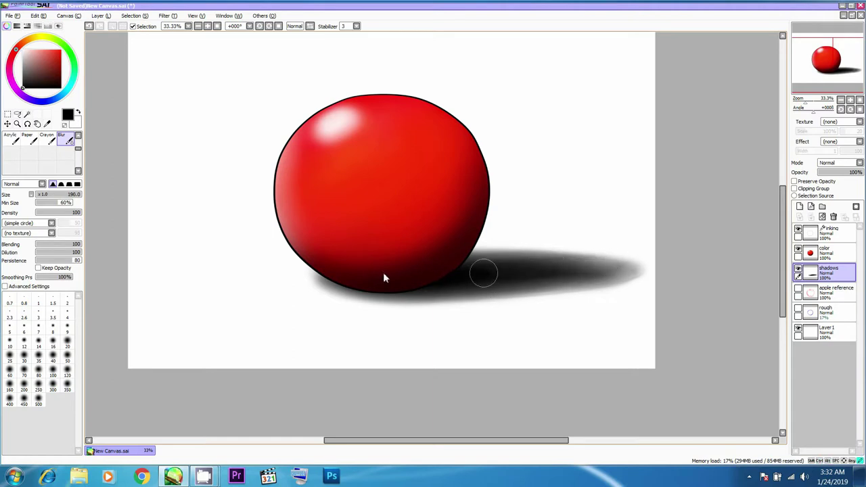
mouse_move(389, 286)
left_mouse_down()
mouse_move(539, 282)
mouse_move(462, 268)
mouse_move(378, 277)
left_mouse_up()
scroll(557, 228, "down", 1)
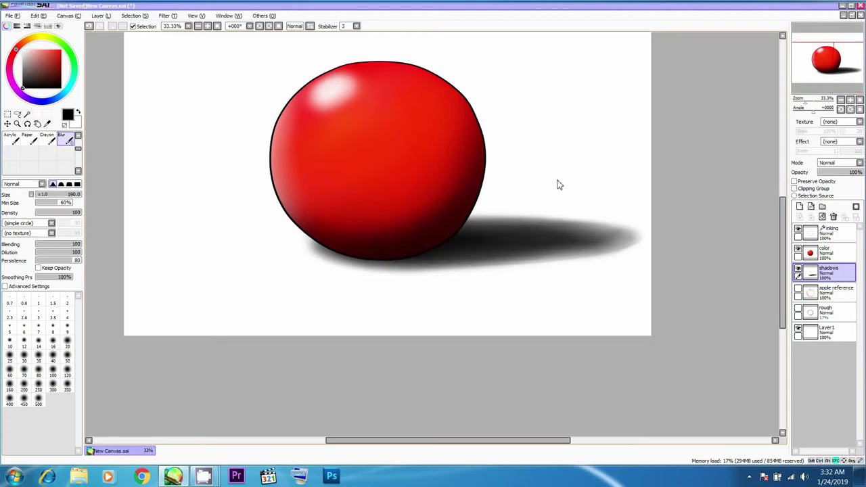
left_click_drag(531, 245, 522, 236)
mouse_move(597, 230)
left_mouse_down()
mouse_move(552, 238)
mouse_move(586, 224)
mouse_move(561, 243)
mouse_move(449, 228)
mouse_move(585, 234)
mouse_move(466, 232)
left_mouse_up()
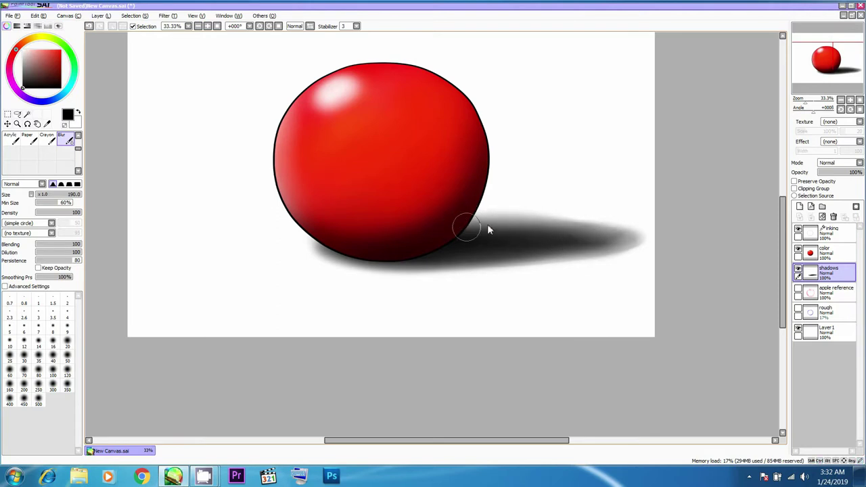
mouse_move(534, 225)
left_mouse_down()
mouse_move(644, 232)
mouse_move(481, 259)
mouse_move(366, 254)
mouse_move(404, 248)
left_mouse_up()
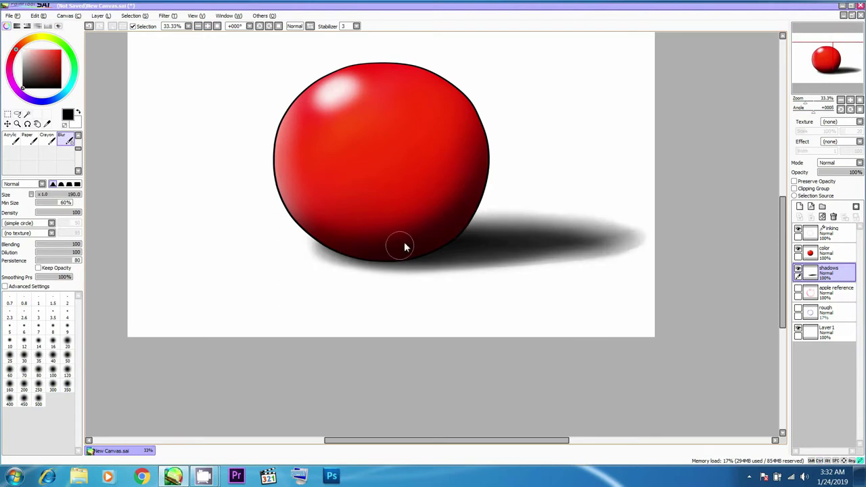
mouse_move(462, 255)
left_mouse_down()
mouse_move(452, 264)
mouse_move(387, 266)
mouse_move(574, 244)
left_mouse_up()
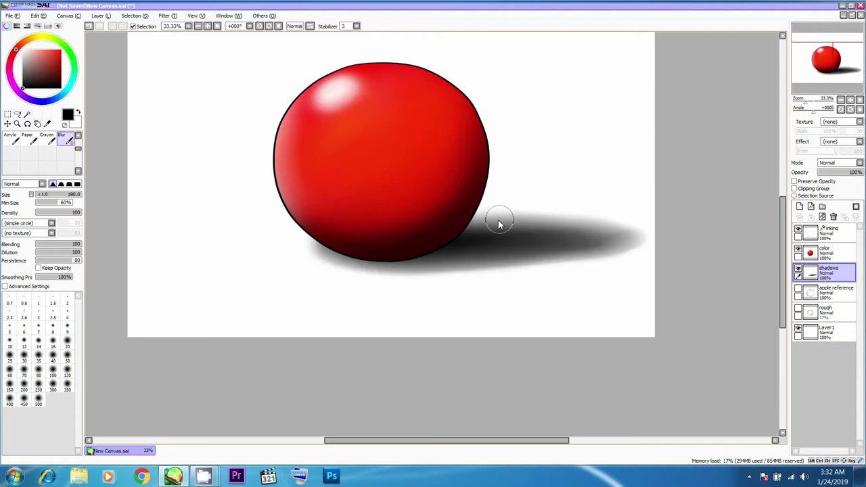
Step: Darken the contact shadow directly beneath the ball in black, finishing at size 90 and undoing the excess strokes
key("b")
left_click_drag(435, 227, 492, 232)
mouse_move(356, 233)
left_mouse_down()
mouse_move(472, 234)
mouse_move(451, 222)
left_mouse_up()
key("ctrl+z")
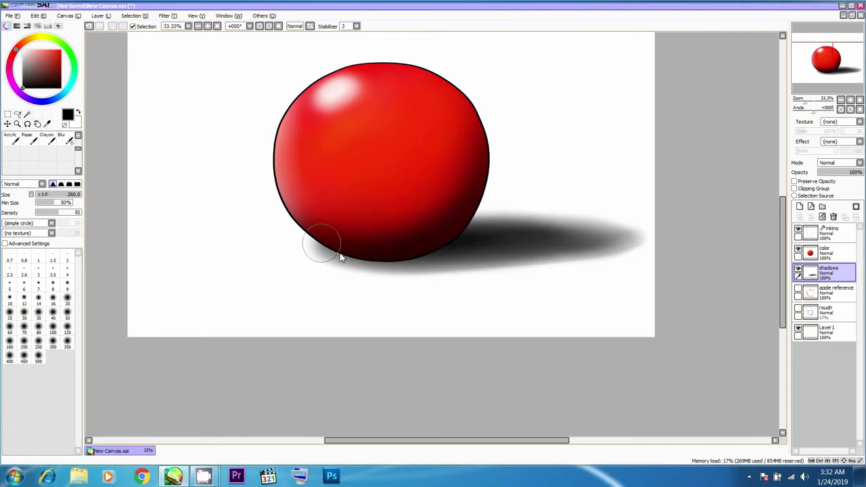
mouse_move(335, 253)
left_mouse_down()
mouse_move(273, 253)
mouse_move(371, 265)
mouse_move(538, 262)
left_mouse_up()
left_click_drag(432, 258, 543, 257)
key("ctrl+z")
key("ctrl+z")
mouse_move(331, 249)
left_mouse_down()
mouse_move(350, 252)
mouse_move(324, 244)
mouse_move(412, 266)
mouse_move(492, 264)
left_mouse_up()
key("ctrl+z")
key("ctrl+z")
mouse_move(433, 263)
left_mouse_down()
mouse_move(570, 250)
mouse_move(543, 249)
mouse_move(561, 250)
left_mouse_up()
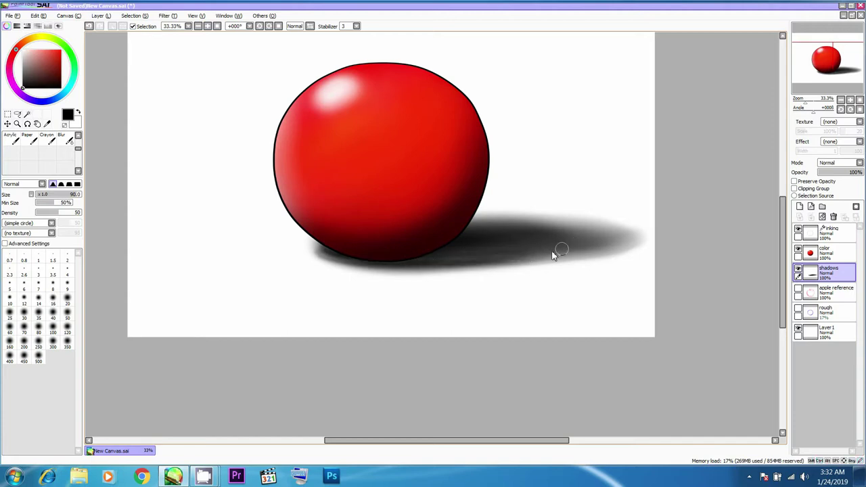
Step: Blend the darkened contact shadow into the cast shadow's lower edge with the Blur brush at size 163
key("c")
mouse_move(504, 244)
left_mouse_down()
mouse_move(443, 239)
mouse_move(469, 253)
mouse_move(554, 247)
left_mouse_up()
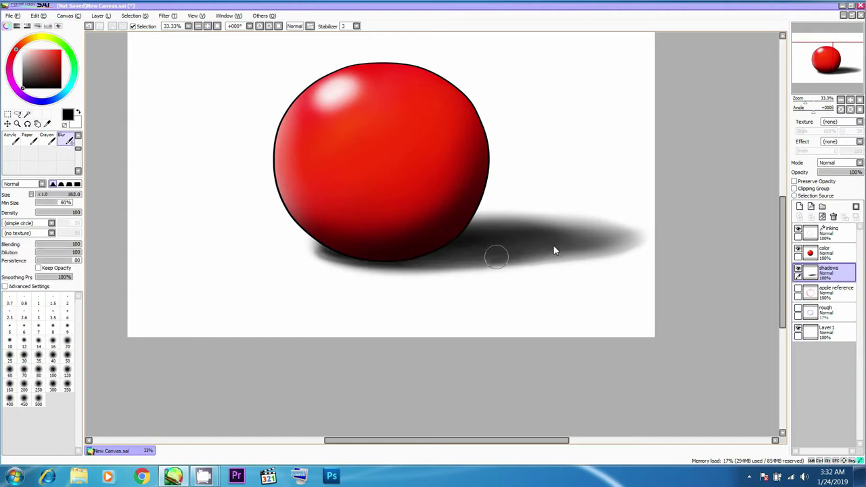
left_click_drag(413, 257, 545, 256)
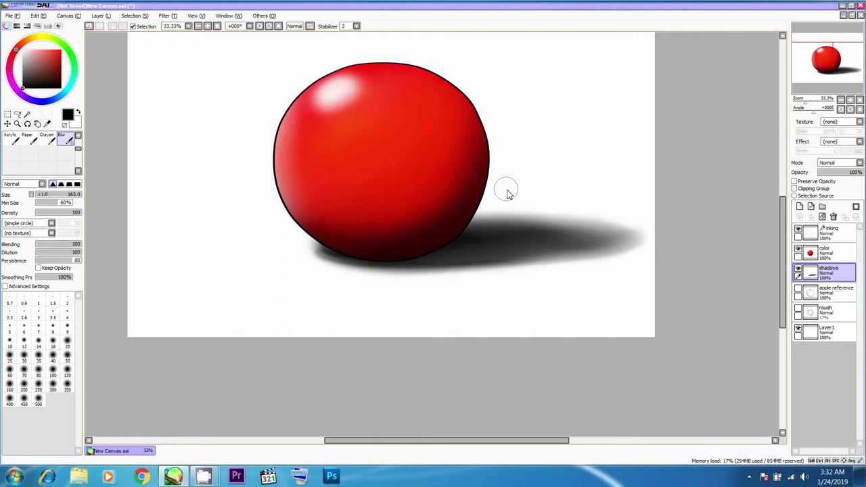
Step: Tint the cast shadow with saturated blue at size 295, at its far end and beneath the ball
key("e")
left_click(40, 93)
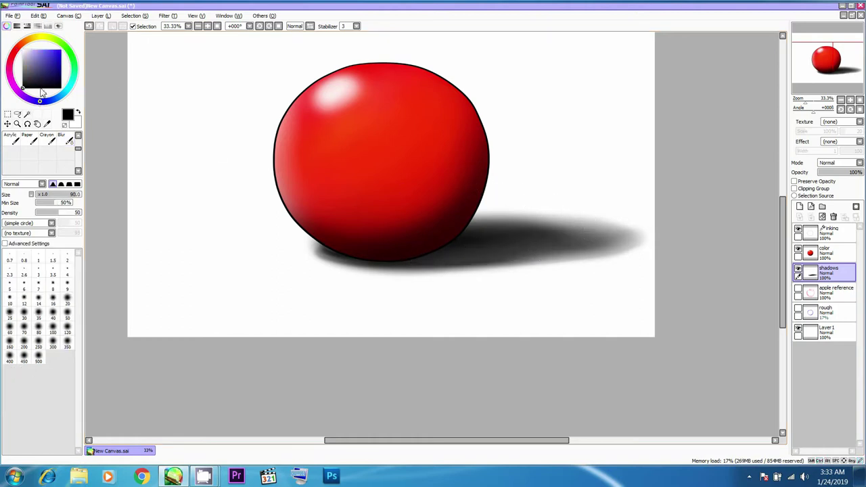
left_click_drag(517, 239, 455, 220)
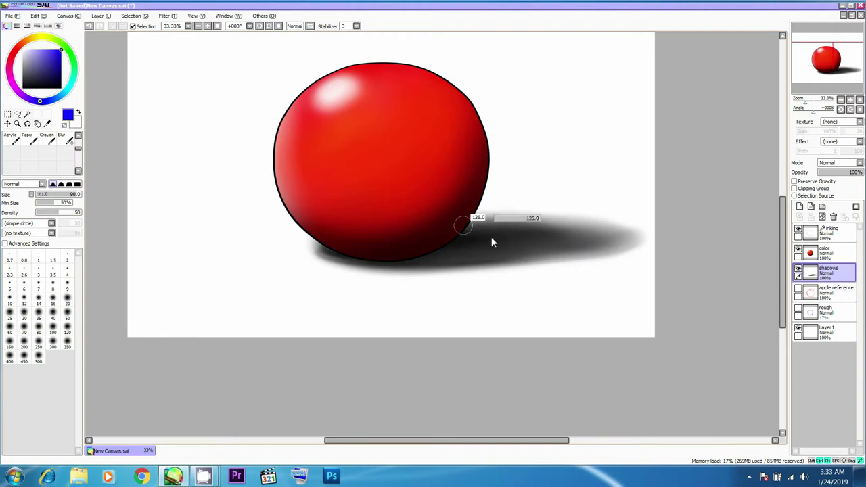
mouse_move(435, 251)
left_mouse_down()
mouse_move(550, 237)
mouse_move(441, 253)
mouse_move(541, 233)
mouse_move(613, 236)
mouse_move(482, 253)
left_mouse_up()
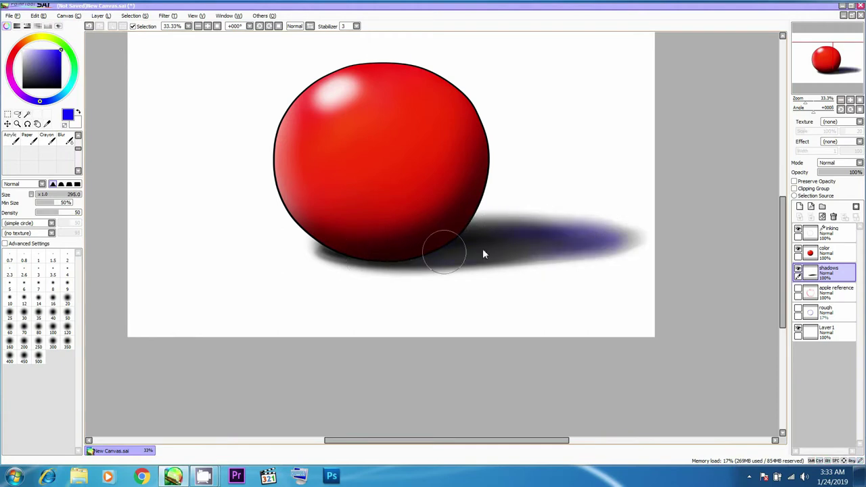
mouse_move(329, 257)
left_mouse_down()
mouse_move(438, 253)
mouse_move(430, 258)
left_mouse_up()
Step: Select the ball's area on the color layer and brush blue along its left edge and lower right rim at size 295
left_click_drag(431, 158, 441, 169)
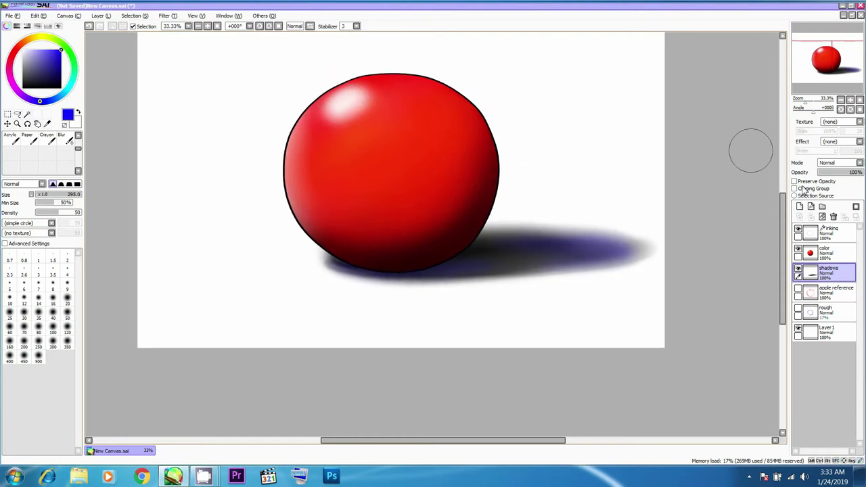
left_click(817, 254)
left_click_drag(343, 106, 336, 112)
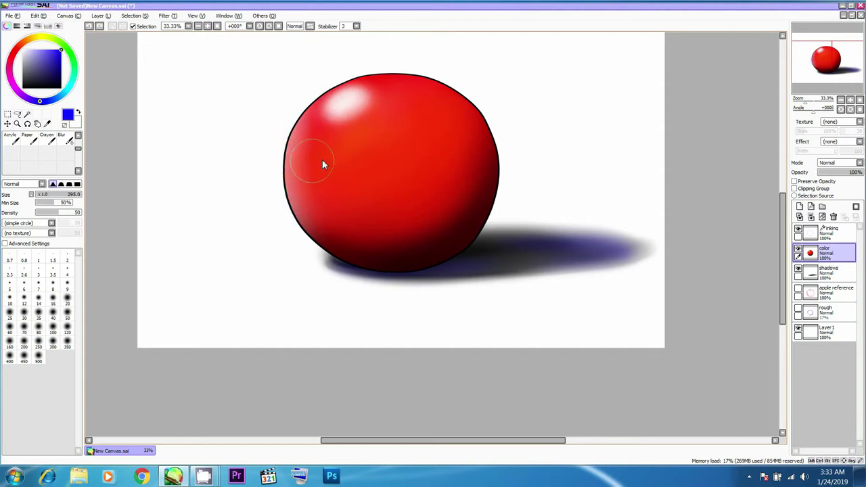
left_click(812, 253, "ctrl")
left_click_drag(300, 131, 314, 217)
left_click_drag(311, 109, 278, 212)
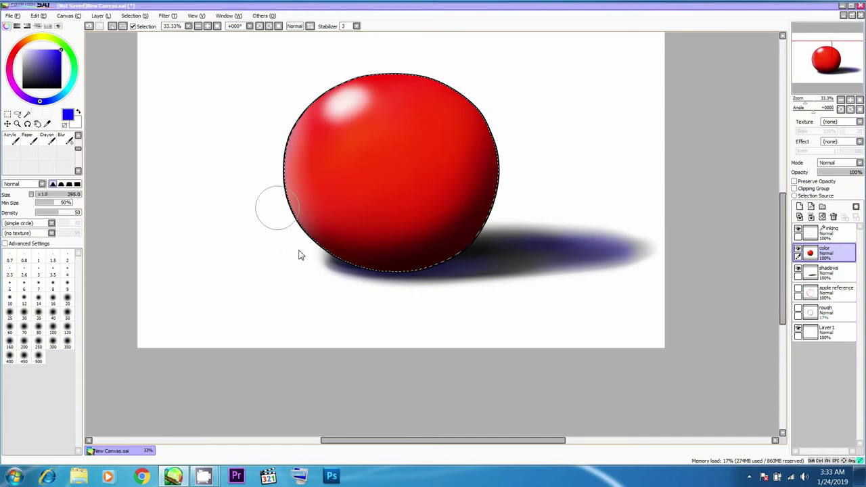
mouse_move(505, 155)
left_mouse_down()
mouse_move(446, 212)
mouse_move(356, 265)
left_mouse_up()
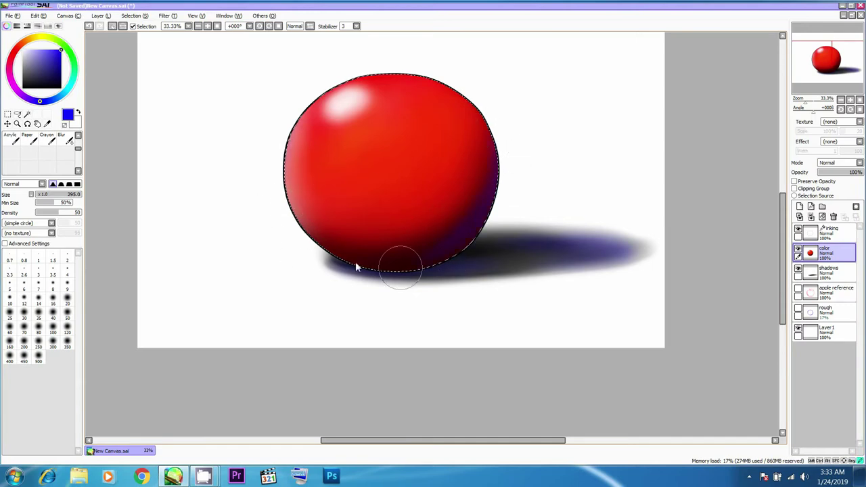
mouse_move(504, 166)
left_mouse_down()
mouse_move(388, 272)
mouse_move(464, 241)
mouse_move(405, 269)
left_mouse_up()
Step: Blend the blue rim into the ball's red along the right side and bottom with the Blur brush at size 229
left_click_drag(552, 197, 538, 217)
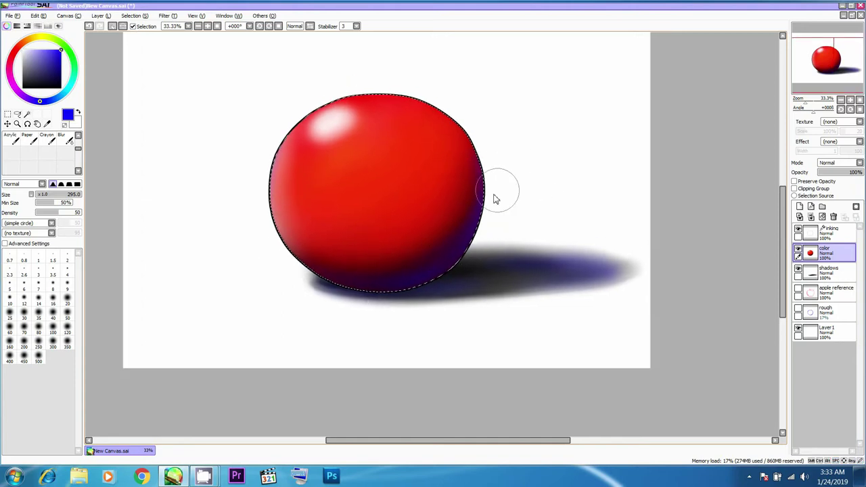
key("v")
left_click_drag(472, 174, 487, 177)
key("ctrl+z")
left_click(453, 256, "ctrl+alt")
mouse_move(468, 226)
left_mouse_down()
mouse_move(465, 249)
mouse_move(382, 274)
left_mouse_up()
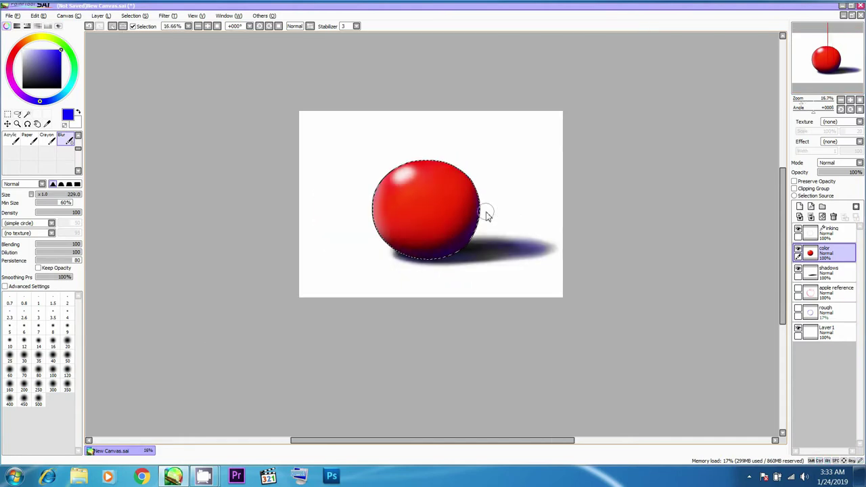
scroll(487, 216, "up", 2)
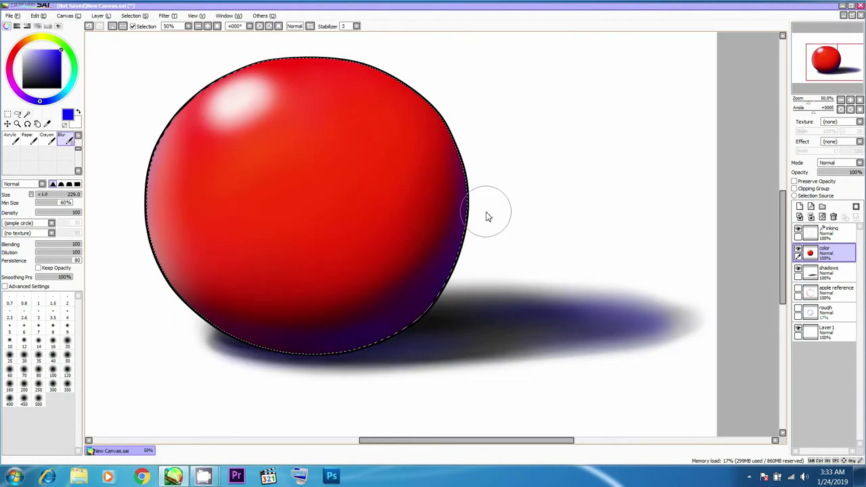
left_click_drag(530, 190, 601, 156)
key("ctrl+z")
mouse_move(537, 173)
left_mouse_down()
mouse_move(554, 195)
mouse_move(458, 282)
mouse_move(271, 286)
mouse_move(357, 293)
mouse_move(540, 170)
mouse_move(321, 309)
mouse_move(315, 281)
mouse_move(318, 323)
left_mouse_up()
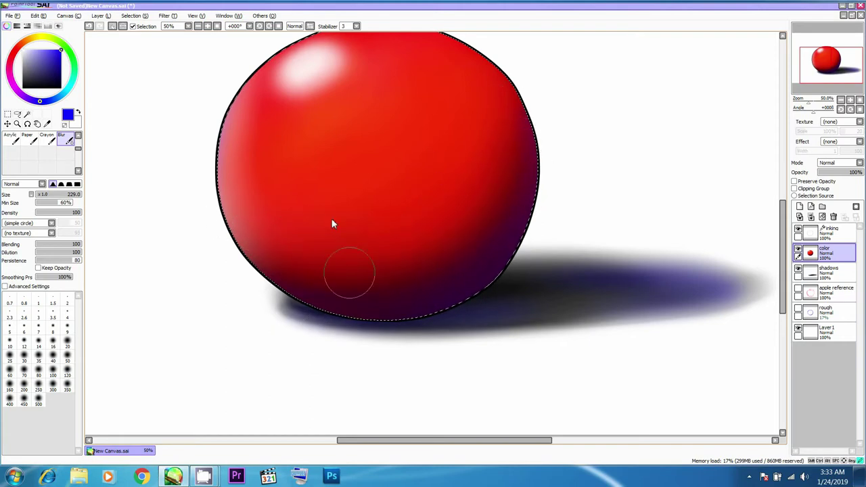
Step: Darken the ball's lower right rim and bottom with black at size 308, undoing the last stroke
left_click_drag(613, 216, 587, 172)
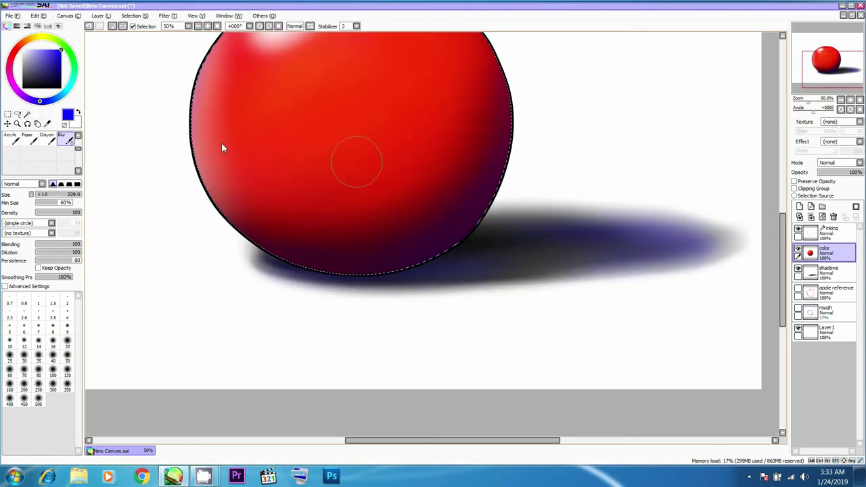
left_click_drag(53, 70, 11, 112)
key("b")
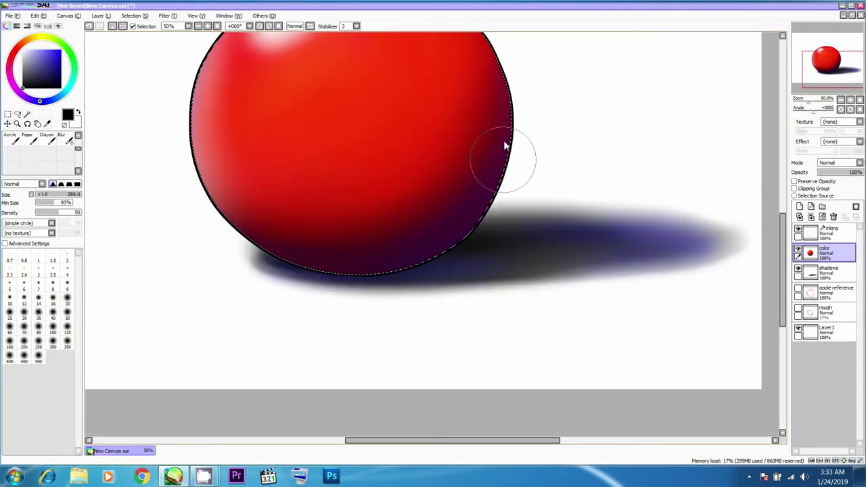
left_click_drag(519, 129, 538, 135)
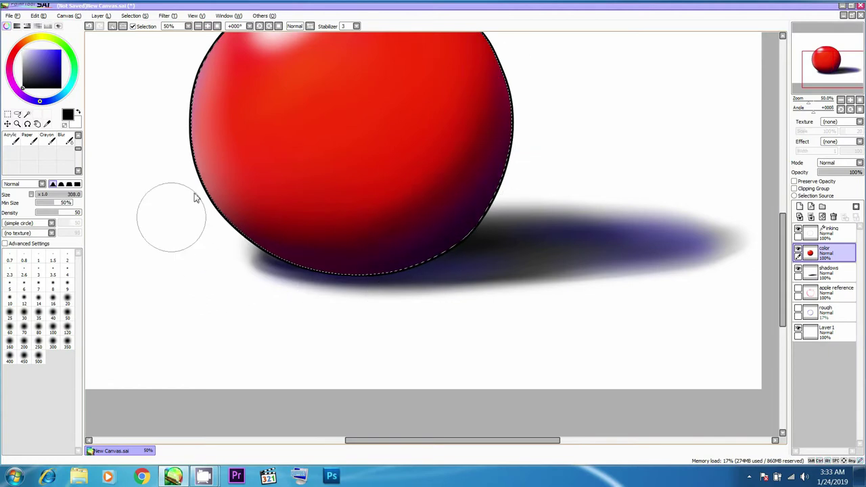
mouse_move(208, 242)
left_mouse_down()
mouse_move(202, 204)
mouse_move(431, 172)
left_mouse_up()
key("ctrl+z")
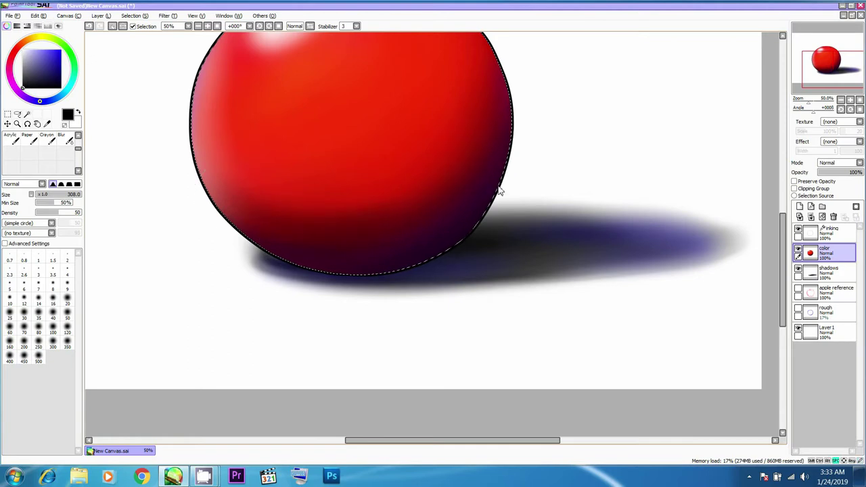
Step: Sample the cast shadow's muted blue, add it to the ball's lower right, and blend it with the Blur brush at size 260
left_click_drag(497, 195, 506, 185)
left_click(609, 220, "alt")
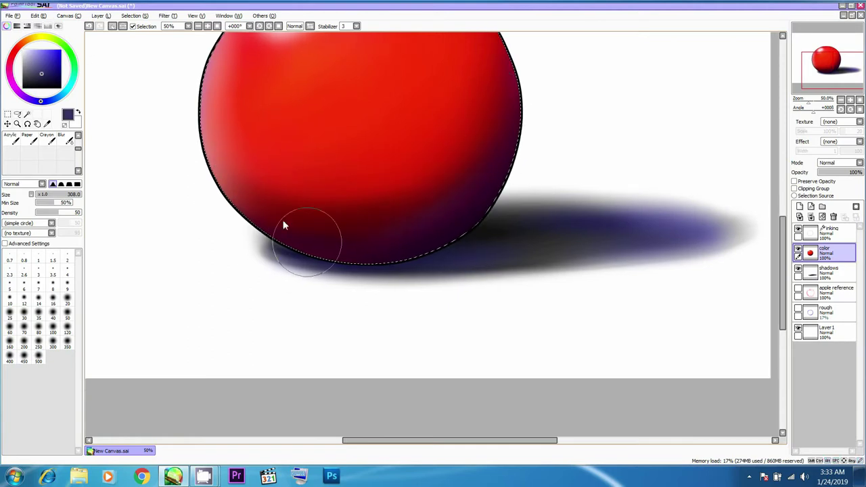
left_click_drag(421, 235, 427, 203)
key("c")
mouse_move(376, 179)
left_mouse_down()
mouse_move(465, 128)
mouse_move(319, 176)
left_mouse_up()
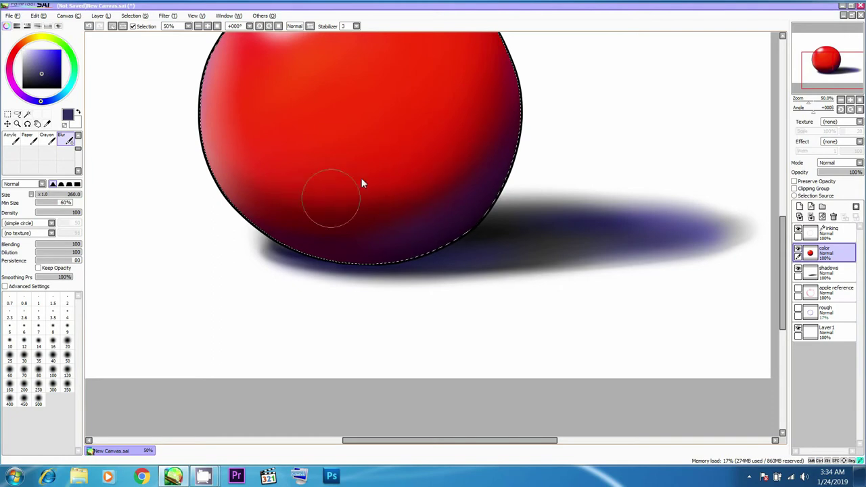
left_click_drag(491, 180, 499, 204)
Step: Pick a bright orange and brush a warm tint over the ball's upper middle at size 453
scroll(500, 209, "up", 2)
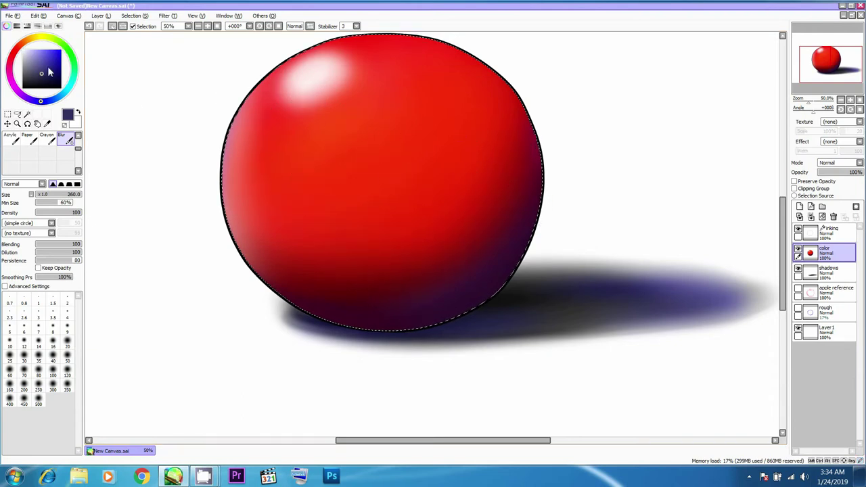
left_click(29, 39)
key("b")
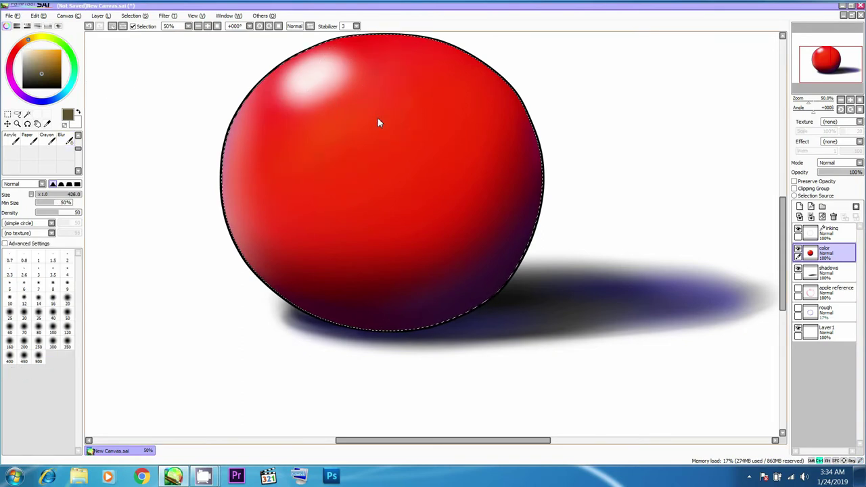
left_click_drag(39, 65, 57, 50)
left_click_drag(412, 127, 419, 182)
mouse_move(349, 101)
left_mouse_down()
mouse_move(315, 138)
mouse_move(374, 75)
mouse_move(307, 128)
mouse_move(389, 65)
mouse_move(363, 88)
mouse_move(357, 140)
mouse_move(358, 79)
mouse_move(298, 183)
mouse_move(362, 88)
mouse_move(384, 90)
mouse_move(332, 144)
mouse_move(324, 81)
mouse_move(294, 164)
mouse_move(408, 86)
mouse_move(389, 87)
mouse_move(353, 168)
mouse_move(344, 167)
mouse_move(415, 130)
mouse_move(412, 113)
mouse_move(390, 146)
mouse_move(392, 164)
mouse_move(341, 127)
mouse_move(289, 183)
mouse_move(424, 120)
mouse_move(382, 138)
mouse_move(387, 89)
mouse_move(361, 126)
mouse_move(270, 142)
mouse_move(328, 151)
mouse_move(355, 87)
mouse_move(342, 74)
mouse_move(307, 117)
mouse_move(330, 106)
mouse_move(347, 117)
mouse_move(268, 158)
mouse_move(416, 87)
mouse_move(297, 183)
mouse_move(435, 153)
mouse_move(453, 93)
mouse_move(447, 141)
mouse_move(498, 202)
mouse_move(515, 178)
mouse_move(336, 246)
mouse_move(289, 240)
mouse_move(314, 222)
mouse_move(256, 158)
mouse_move(253, 221)
mouse_move(292, 152)
left_mouse_up()
key("c")
Step: Sample the cast shadow's muted blue, brush it along the ball's left edge at size 203, undo the last stroke, and blend with Blur at size 100
key("b")
left_click(628, 282, "alt")
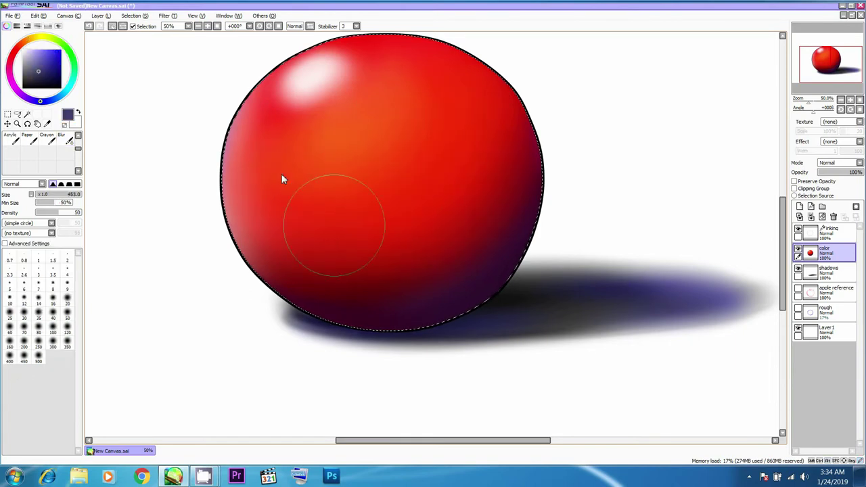
left_click_drag(223, 127, 207, 129)
left_click_drag(241, 101, 229, 230)
left_click_drag(568, 268, 564, 270)
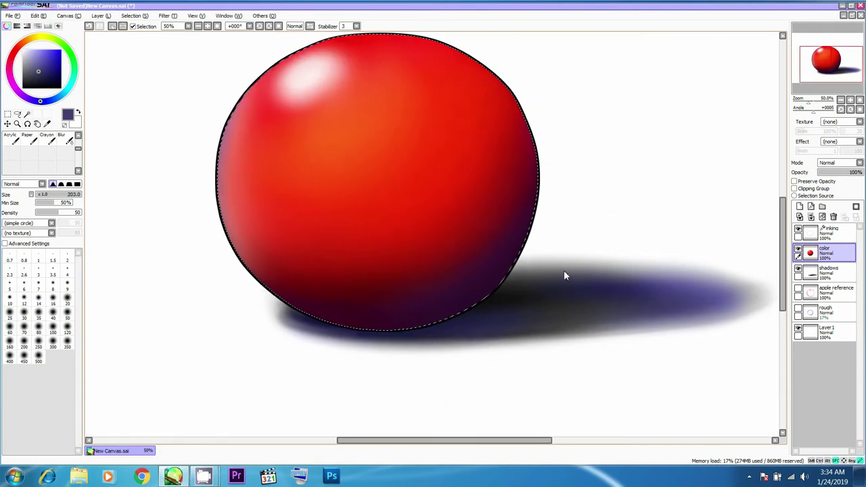
key("ctrl+z")
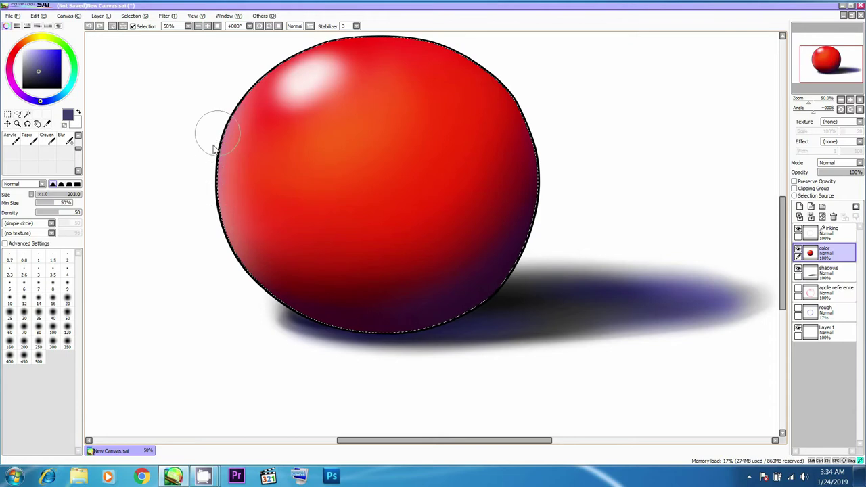
key("c")
left_click_drag(250, 132, 235, 128)
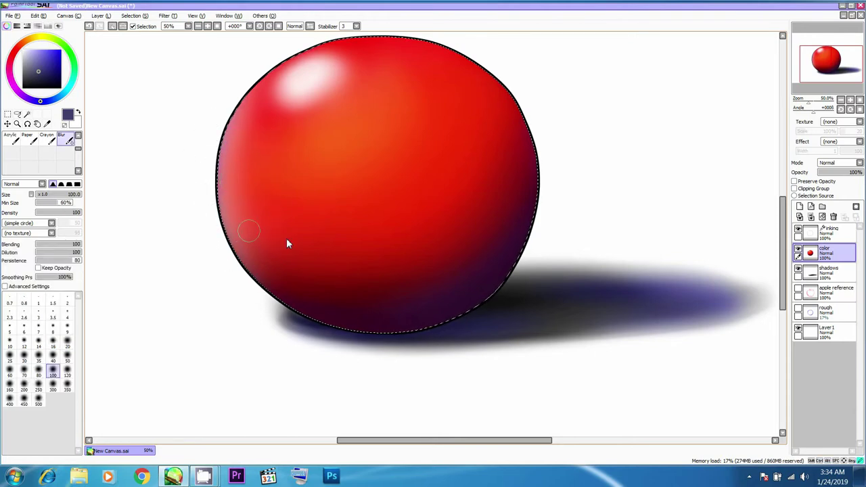
left_click_drag(582, 257, 604, 270)
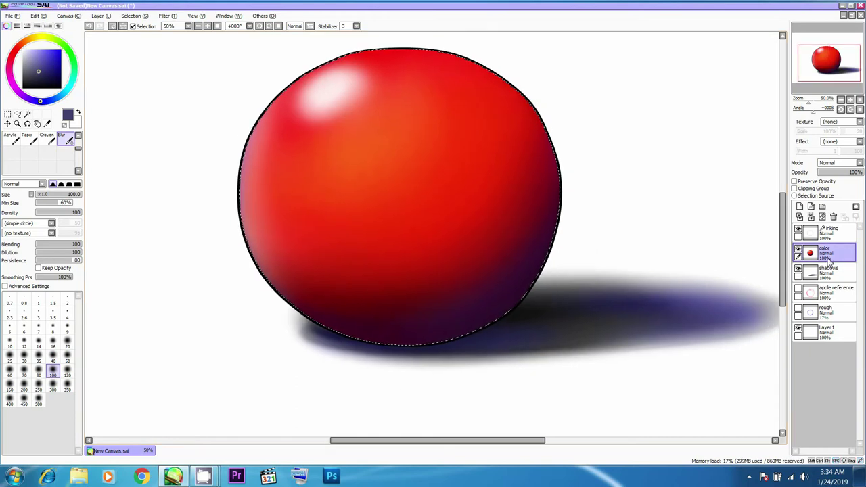
Step: Blend the cast shadow's blue and black on the shadows layer with the Blur brush at size 137, and clear the ball selection
left_click(820, 280)
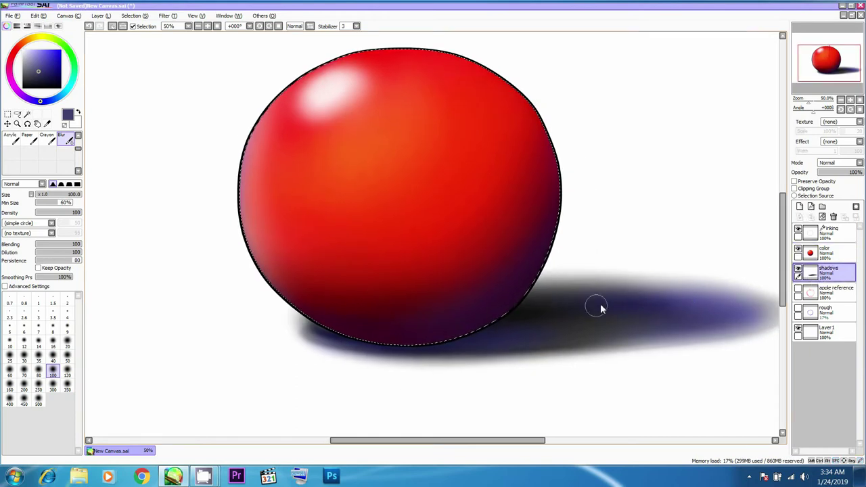
mouse_move(616, 315)
left_mouse_down()
mouse_move(542, 315)
mouse_move(567, 323)
left_mouse_up()
mouse_move(628, 308)
left_mouse_down()
mouse_move(557, 293)
mouse_move(573, 301)
left_mouse_up()
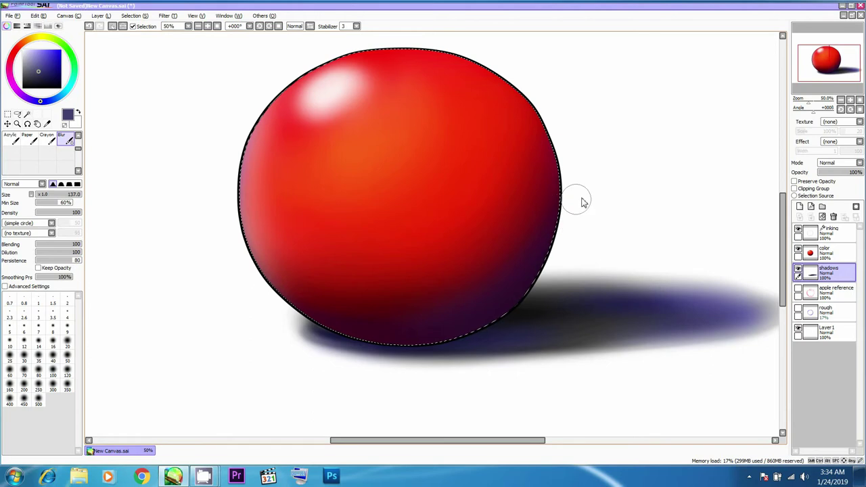
key("a")
key("ctrl+d")
key("b")
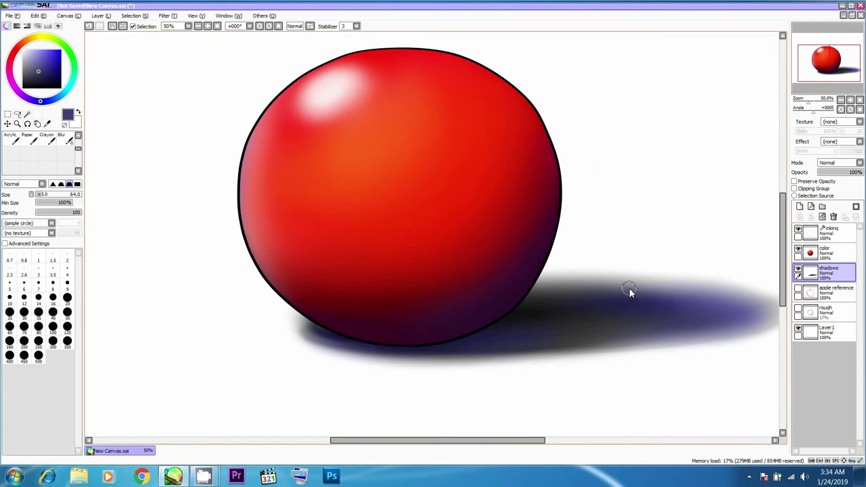
Step: Soften the cast shadow further from the ball's base toward its far end, enlarging the Blur brush to size 219
key("c")
mouse_move(656, 310)
left_mouse_down()
mouse_move(526, 322)
mouse_move(621, 309)
mouse_move(493, 314)
mouse_move(650, 311)
left_mouse_up()
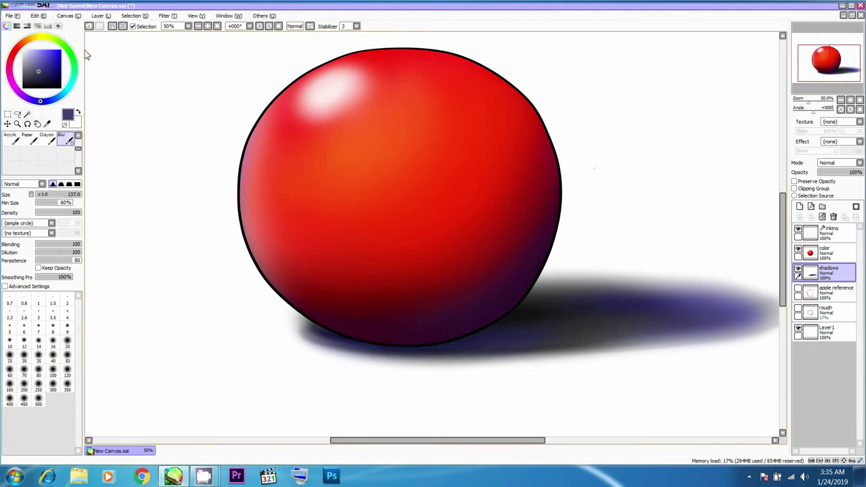
left_click_drag(539, 304, 561, 309)
mouse_move(566, 312)
left_mouse_down()
mouse_move(633, 316)
mouse_move(561, 307)
mouse_move(687, 317)
mouse_move(634, 312)
mouse_move(525, 343)
mouse_move(640, 335)
left_mouse_up()
mouse_move(701, 281)
left_mouse_down()
mouse_move(558, 249)
mouse_move(584, 231)
left_mouse_up()
left_click_drag(503, 240, 572, 266)
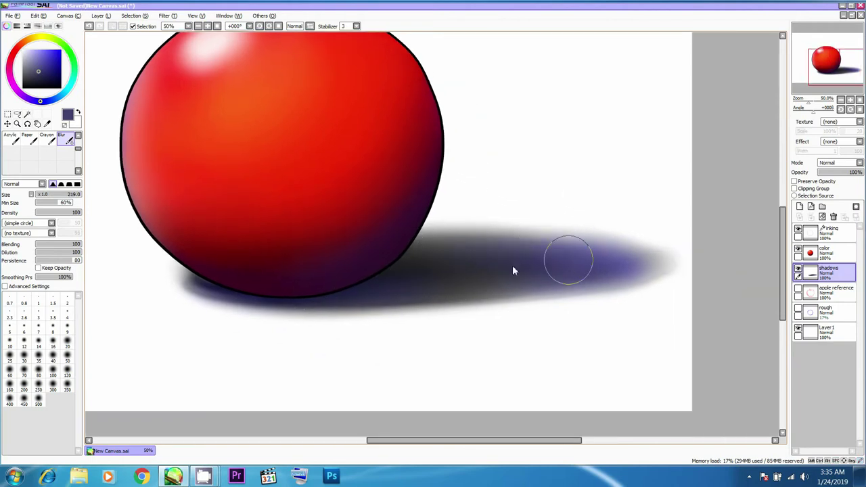
left_click_drag(384, 237, 518, 265)
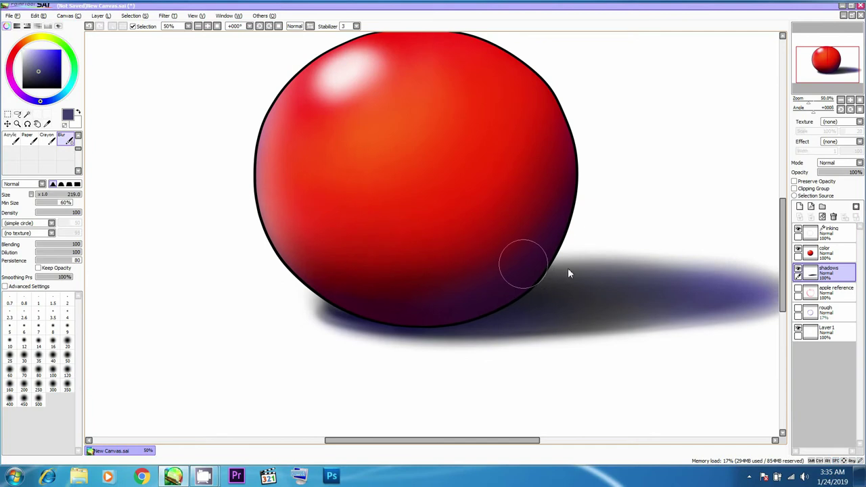
Step: Darken the cast shadow beside and beneath the ball with black, and undo the last three strokes
left_click_drag(45, 75, 35, 85)
key("b")
left_click_drag(490, 289, 645, 291)
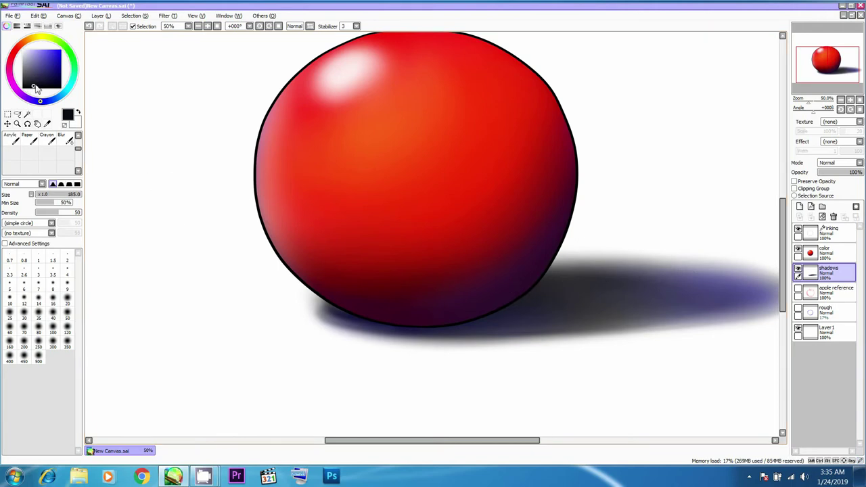
left_click_drag(599, 275, 582, 275, "ctrl+alt")
mouse_move(531, 285)
left_mouse_down()
mouse_move(493, 285)
mouse_move(663, 286)
mouse_move(475, 289)
mouse_move(562, 282)
mouse_move(539, 301)
mouse_move(596, 293)
mouse_move(457, 308)
mouse_move(652, 295)
mouse_move(417, 316)
mouse_move(553, 301)
mouse_move(442, 312)
mouse_move(622, 305)
mouse_move(395, 312)
mouse_move(662, 301)
mouse_move(383, 320)
left_mouse_up()
mouse_move(445, 310)
left_mouse_down()
mouse_move(611, 294)
mouse_move(485, 291)
mouse_move(650, 286)
mouse_move(317, 325)
mouse_move(526, 328)
mouse_move(644, 304)
mouse_move(513, 277)
mouse_move(479, 296)
mouse_move(688, 290)
left_mouse_up()
mouse_move(609, 287)
left_mouse_down()
mouse_move(513, 275)
mouse_move(598, 277)
left_mouse_up()
key("ctrl+z")
key("ctrl+z")
key("ctrl+z")
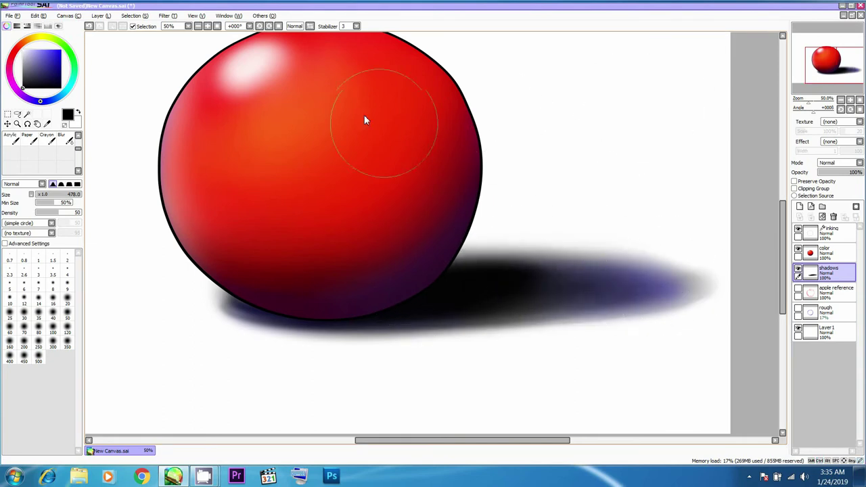
Step: Sample the ball's red and brush it along the lower part of the cast shadow at size 321, undoing unwanted strokes
left_click(381, 220, "alt")
left_click_drag(538, 269, 493, 272)
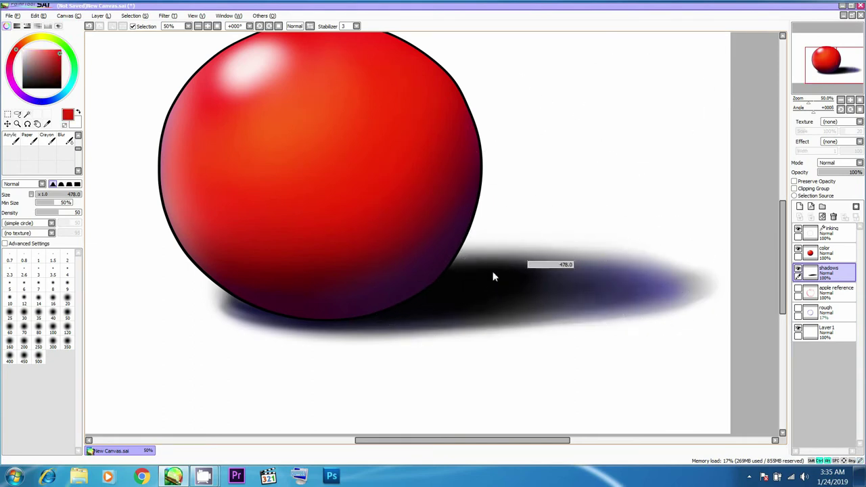
left_click_drag(420, 289, 575, 284)
key("ctrl+z")
mouse_move(413, 269)
left_mouse_down()
mouse_move(653, 291)
mouse_move(543, 314)
mouse_move(483, 313)
mouse_move(469, 298)
mouse_move(567, 296)
left_mouse_up()
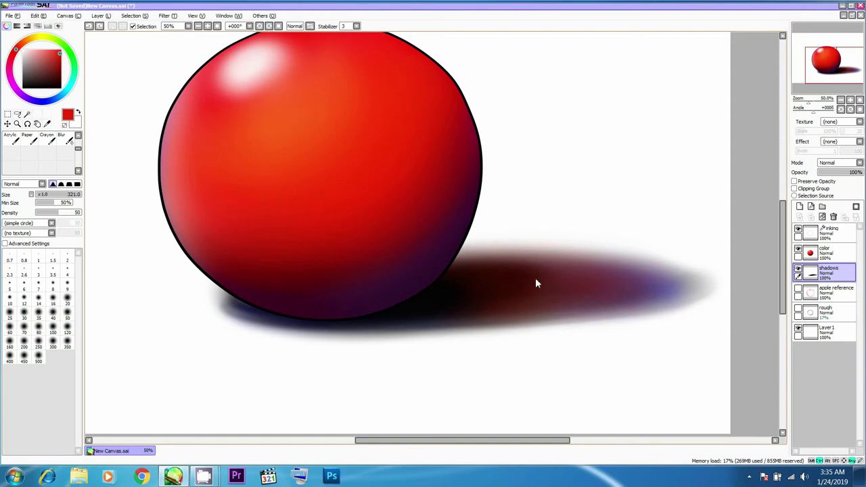
key("ctrl+z")
left_click_drag(433, 322, 604, 304)
left_click_drag(460, 334, 626, 314)
key("ctrl+z")
left_click_drag(440, 325, 636, 299)
key("ctrl+z")
mouse_move(469, 306)
left_mouse_down()
mouse_move(395, 316)
mouse_move(550, 322)
mouse_move(462, 290)
mouse_move(443, 297)
left_mouse_up()
Step: Blend the red into the cast shadow's dark area and the shadow's left end with the Blur brush at size 138
key("c")
mouse_move(419, 301)
left_mouse_down()
mouse_move(567, 296)
mouse_move(436, 295)
left_mouse_up()
left_click_drag(481, 268, 485, 267)
left_click_drag(440, 291, 535, 284)
mouse_move(460, 287)
left_mouse_down()
mouse_move(591, 284)
mouse_move(449, 290)
mouse_move(378, 310)
mouse_move(513, 309)
mouse_move(413, 314)
left_mouse_up()
left_click_drag(248, 300, 228, 308)
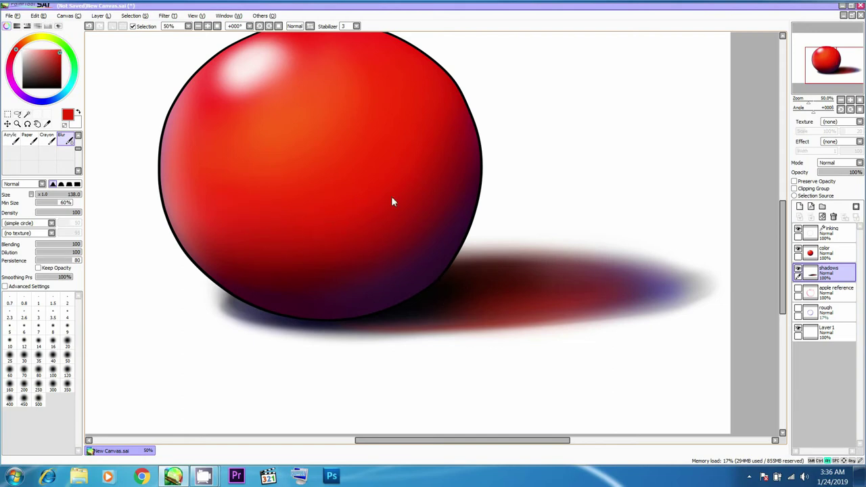
Step: Brush red into the cast shadow's left end beneath the ball at size 135, and return to the Blur brush
key("b")
left_click_drag(274, 303, 229, 298)
left_click_drag(316, 321, 224, 313)
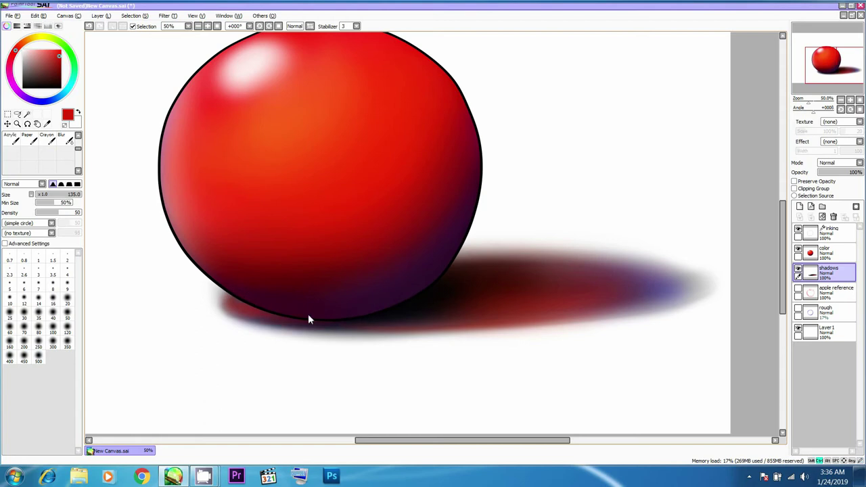
left_click_drag(399, 240, 441, 217)
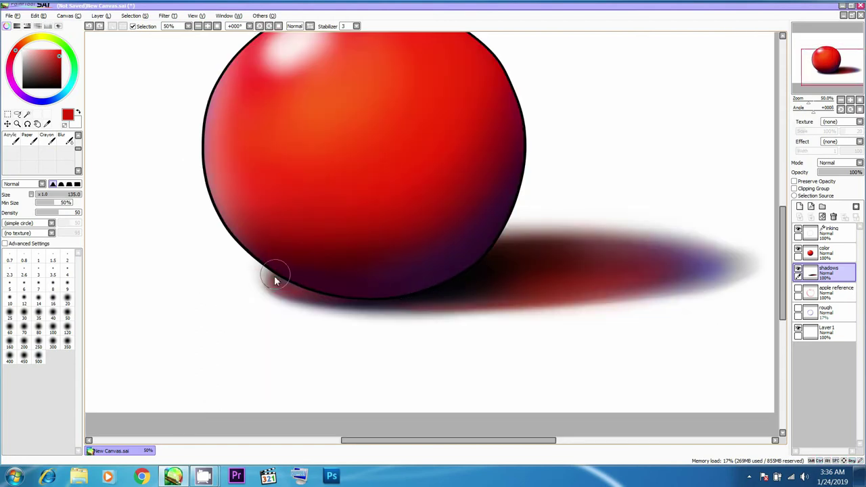
mouse_move(553, 223)
left_mouse_down()
mouse_move(509, 197)
mouse_move(454, 298)
left_mouse_up()
key("c")
scroll(485, 204, "down", 2)
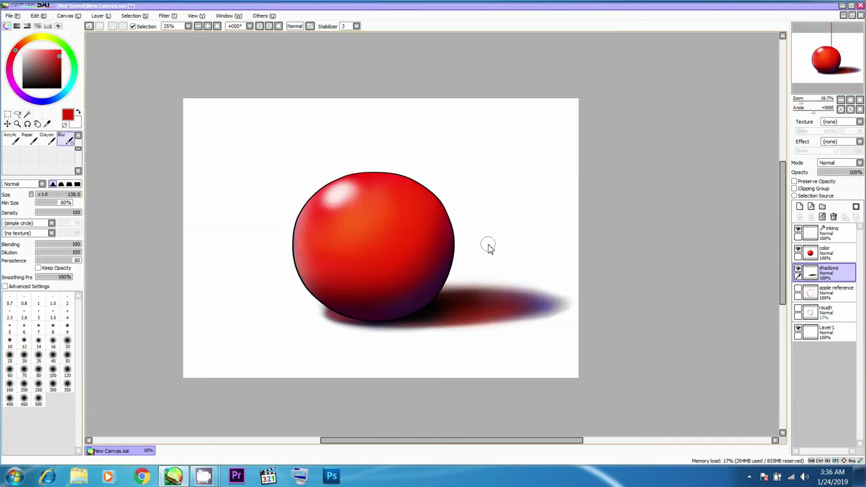
left_click_drag(337, 199, 346, 213)
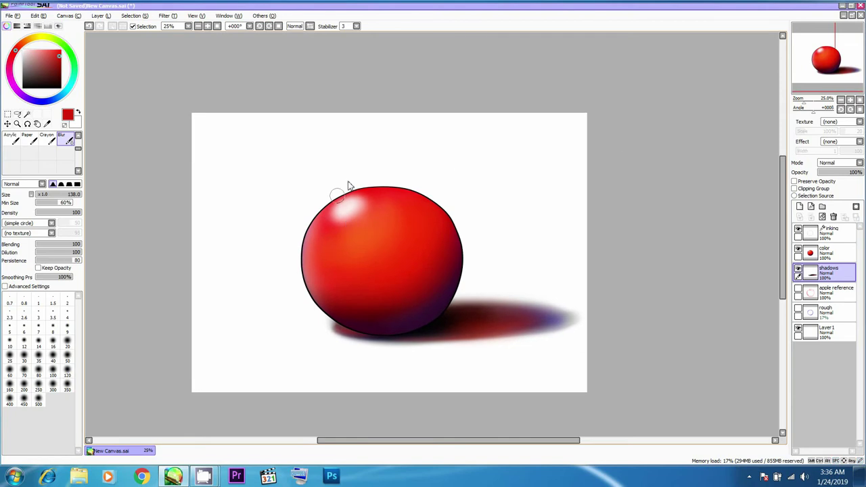
left_click(810, 235)
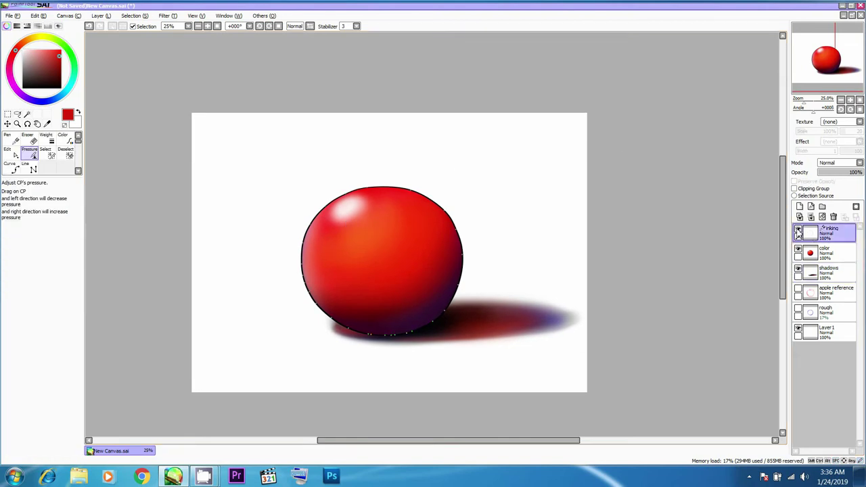
left_click(812, 272)
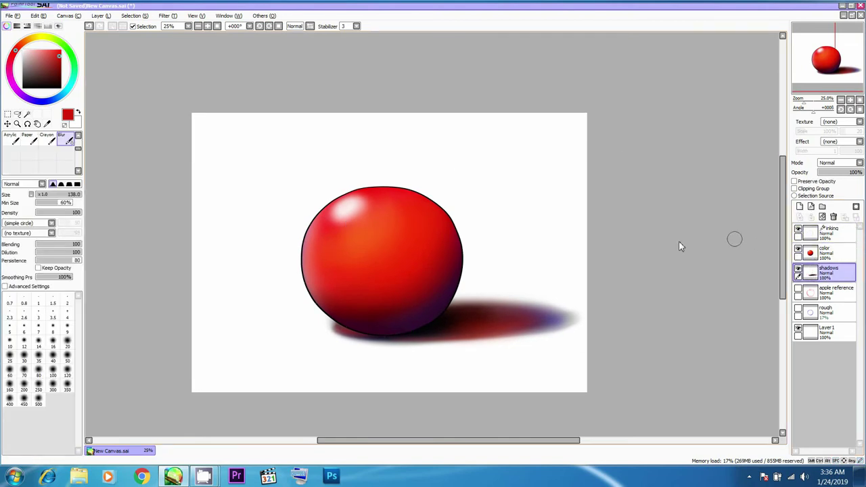
Step: Save the canvas as the SAI file "Spherer 01" in the Renders folder on the Desktop
key("ctrl+s")
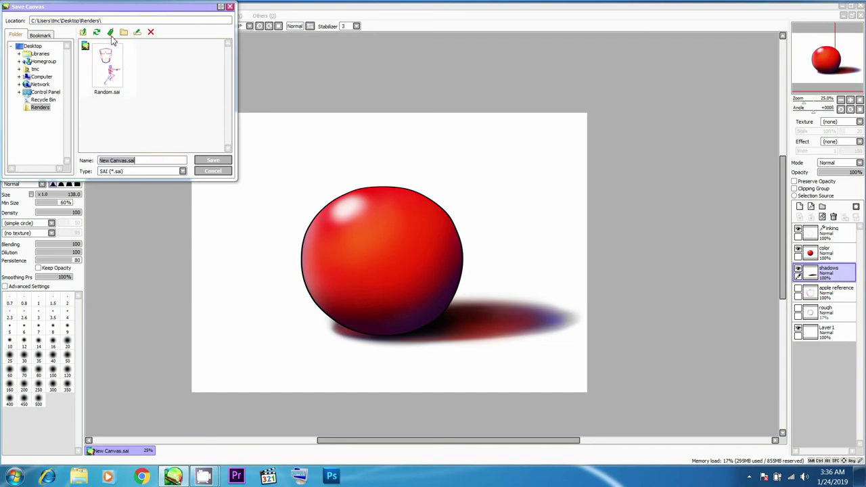
double_click(89, 8)
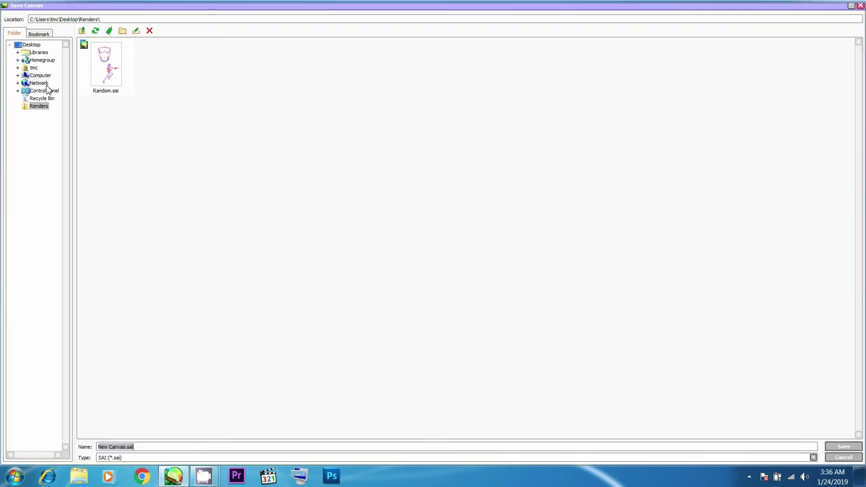
left_click(45, 106)
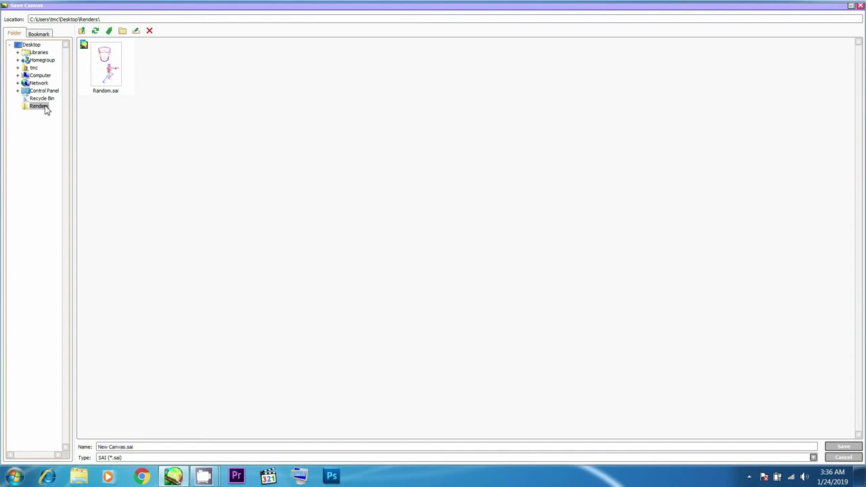
left_click(154, 450)
left_click_drag(153, 449, 82, 444)
type("Spherer 01")
key("Return")
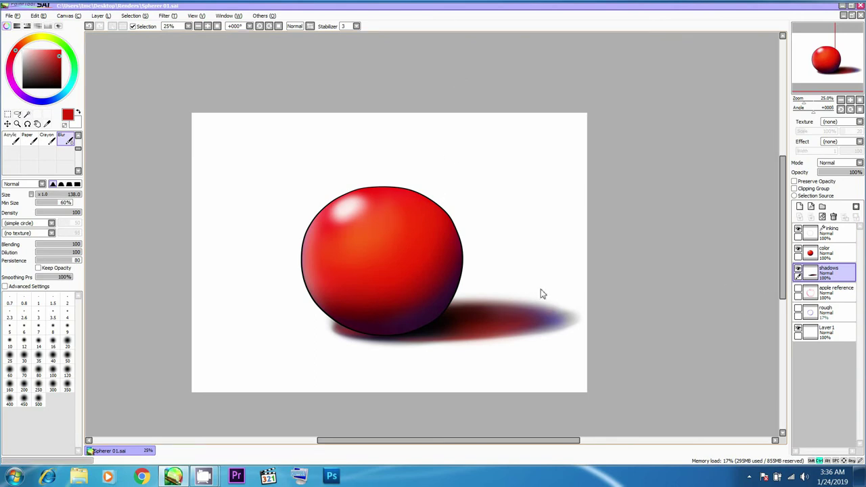
Step: Export the canvas as the JPEG Spherer 01.jpg into the Renders folder with the default compression settings
left_click(12, 15)
mouse_move(48, 99)
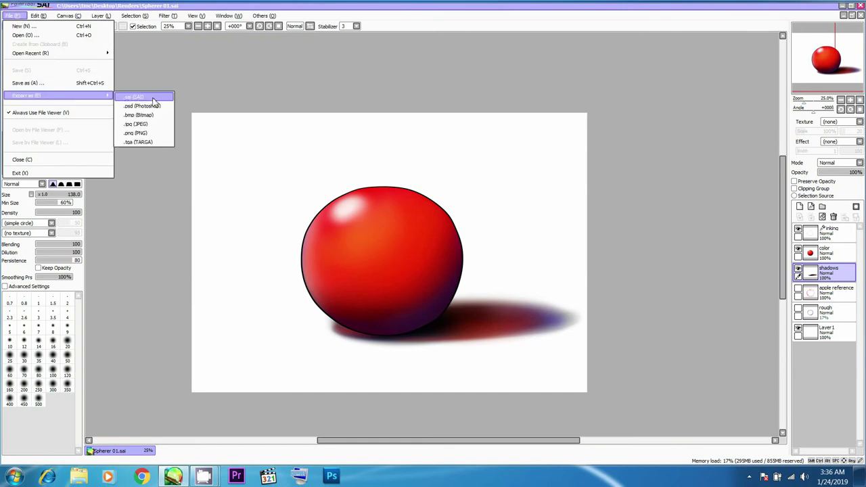
left_click(148, 126)
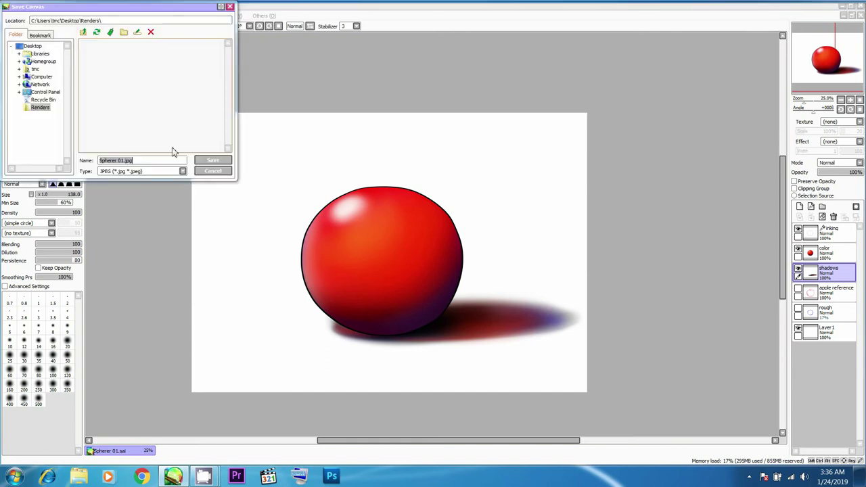
left_click(201, 161)
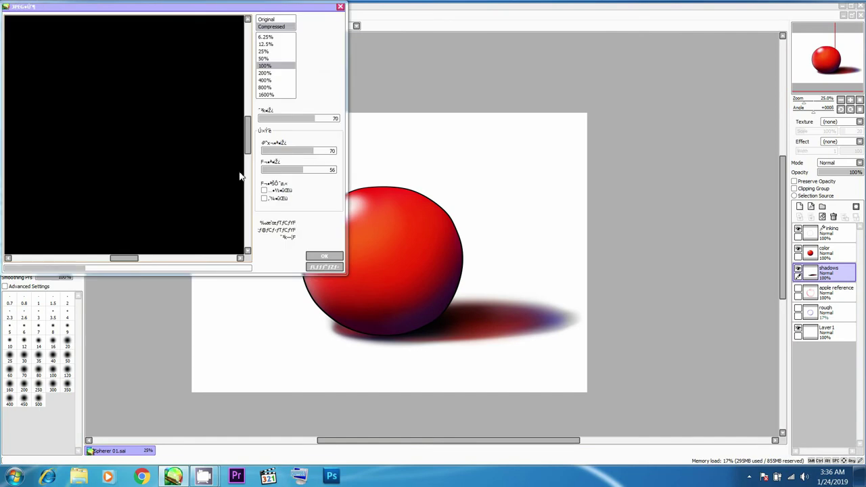
left_click(324, 257)
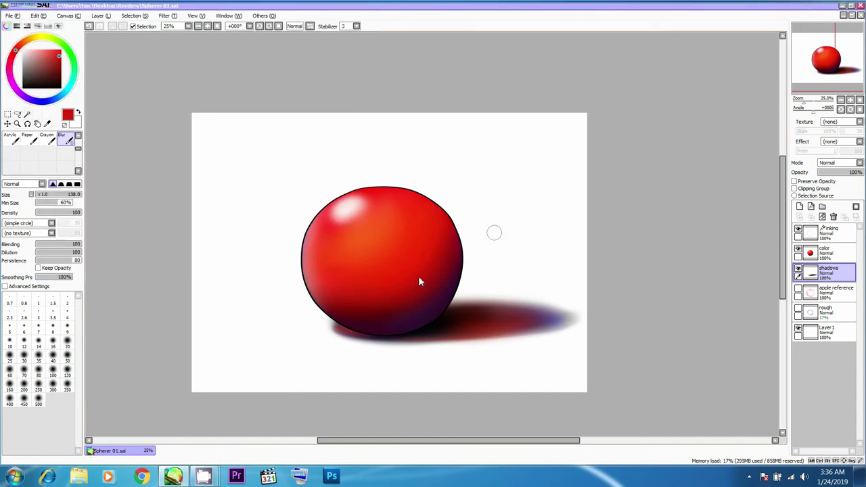
Step: Switch to Windows Explorer and open the exported Spherer 01 image from the Desktop's Renders folder
left_click(75, 480)
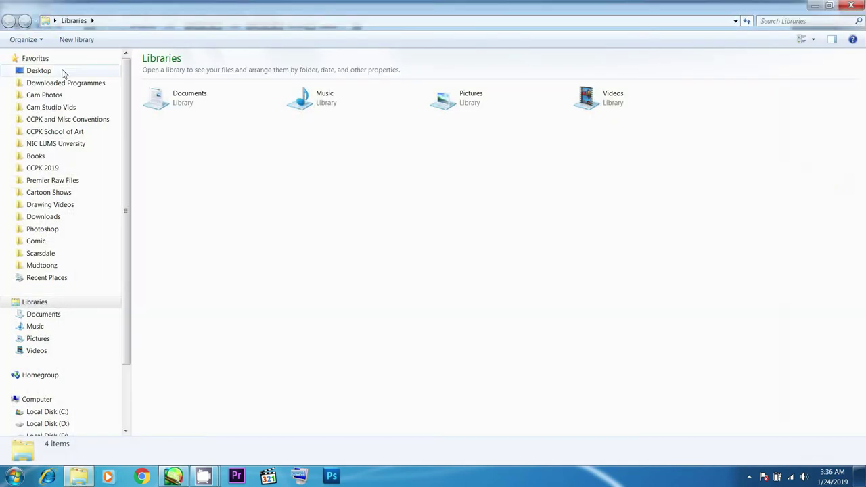
left_click(38, 70)
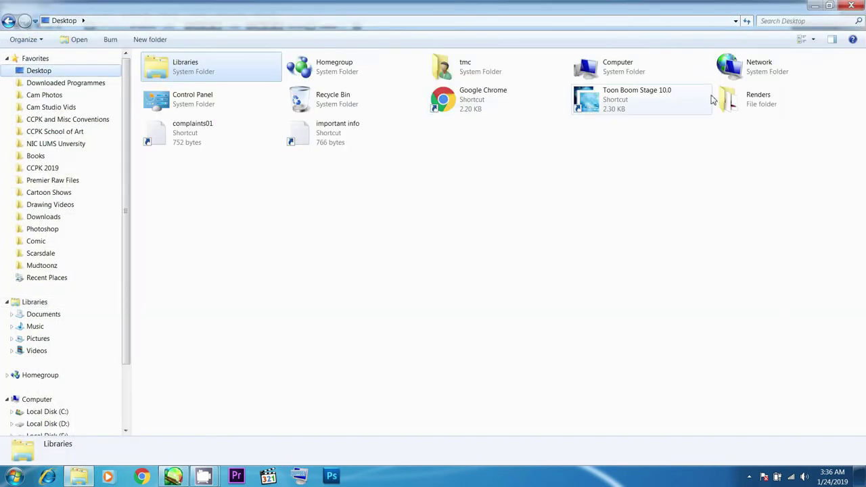
double_click(744, 102)
double_click(182, 90)
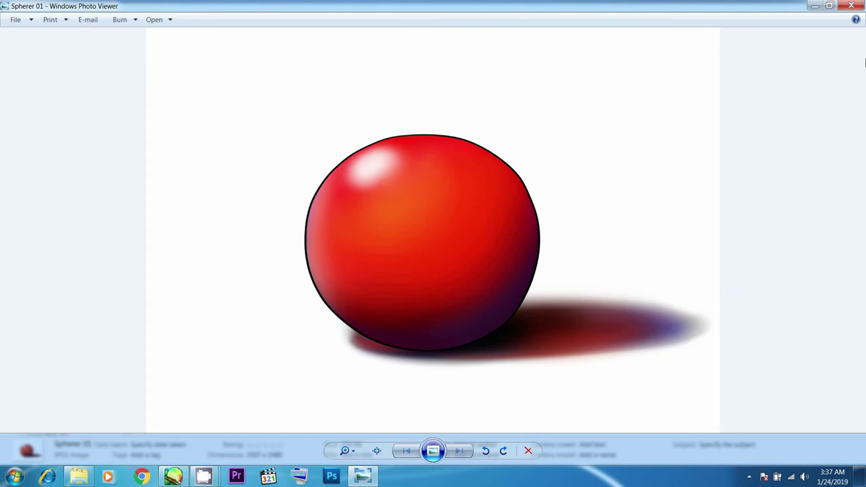
Step: Close the exported image, return to PaintTool SAI, and add a new layer named "signature" above the inking layer
left_click(860, 4)
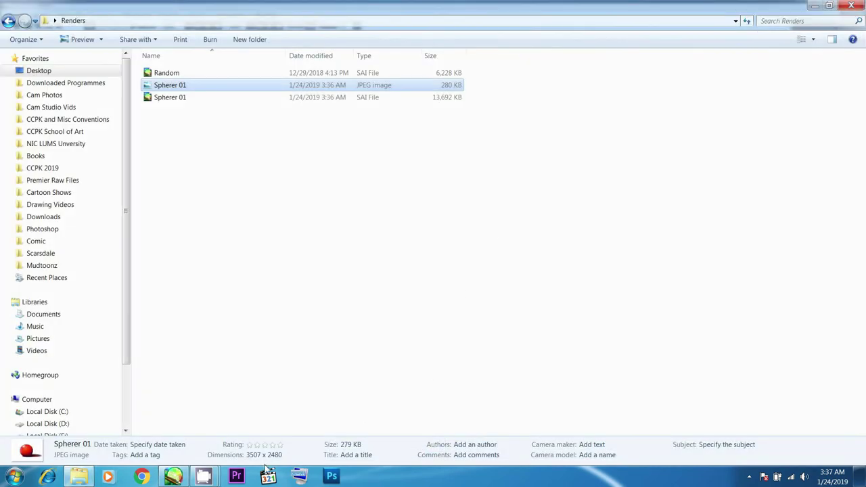
left_click(177, 477)
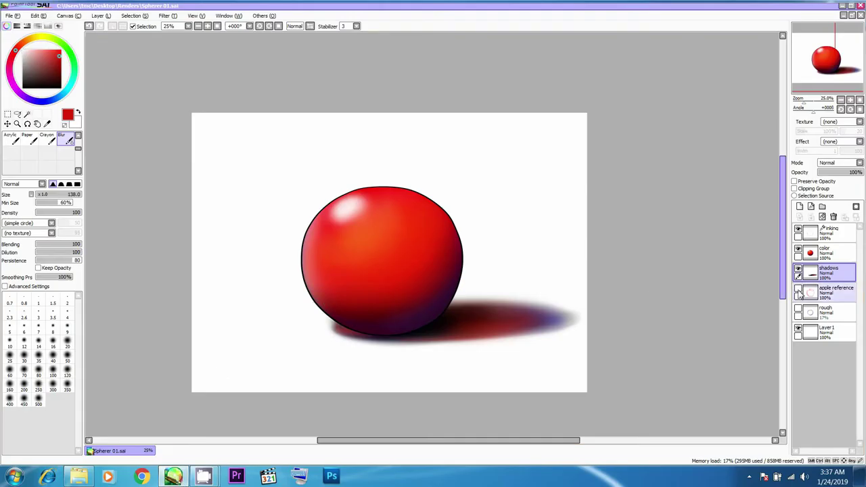
left_click(837, 232)
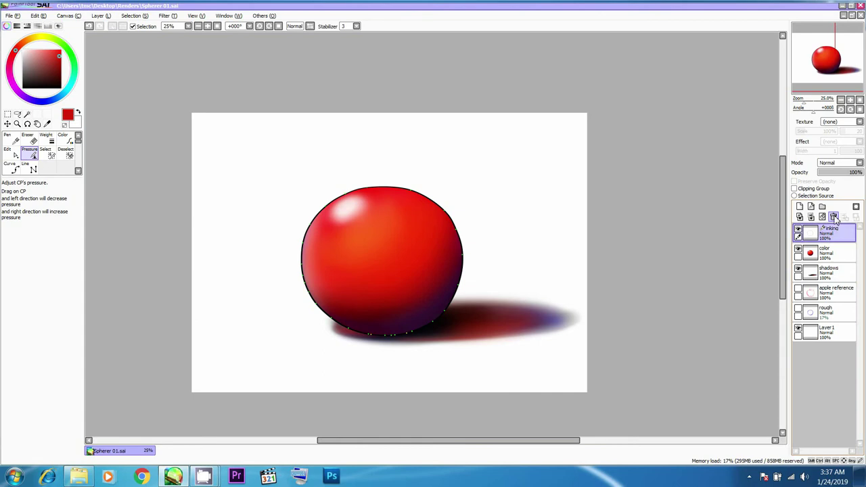
left_click(800, 207)
double_click(824, 233)
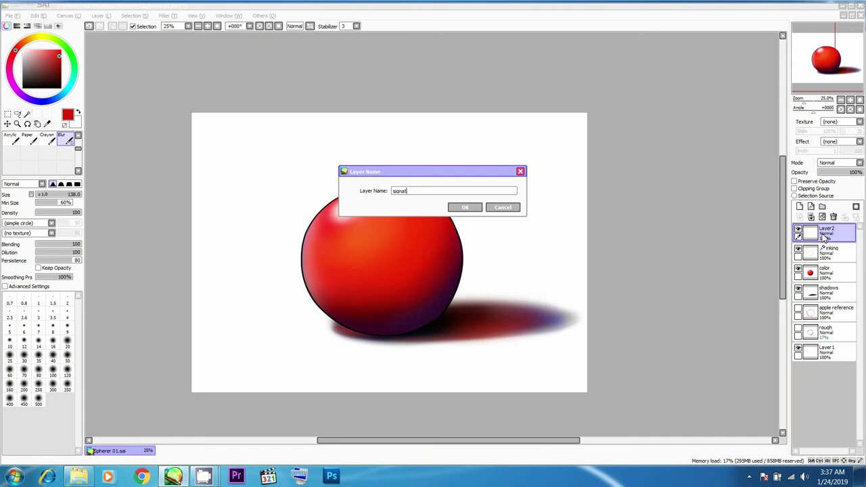
key("Return")
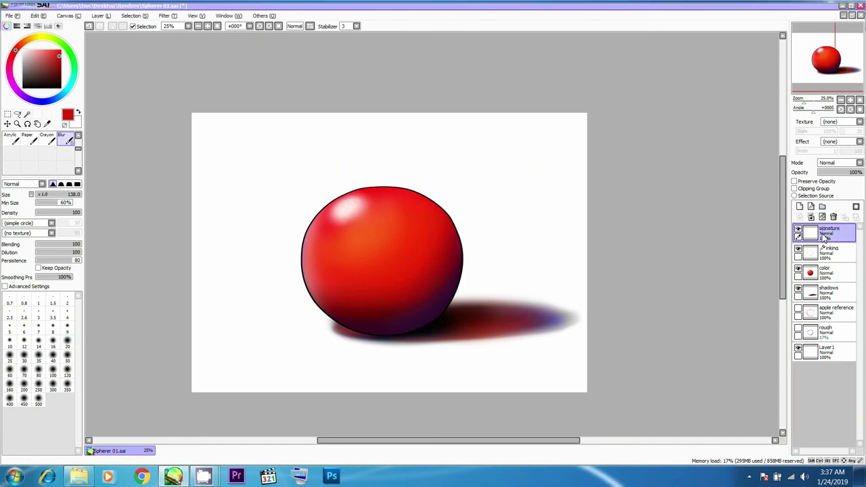
Step: Choose the Pen tool with black at size 14 for signing the blank area below the cast shadow
key("b")
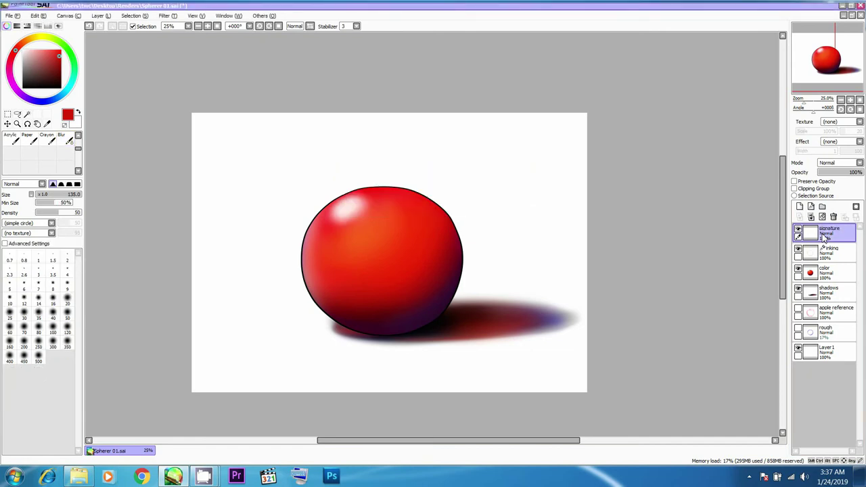
left_click_drag(390, 298, 383, 248)
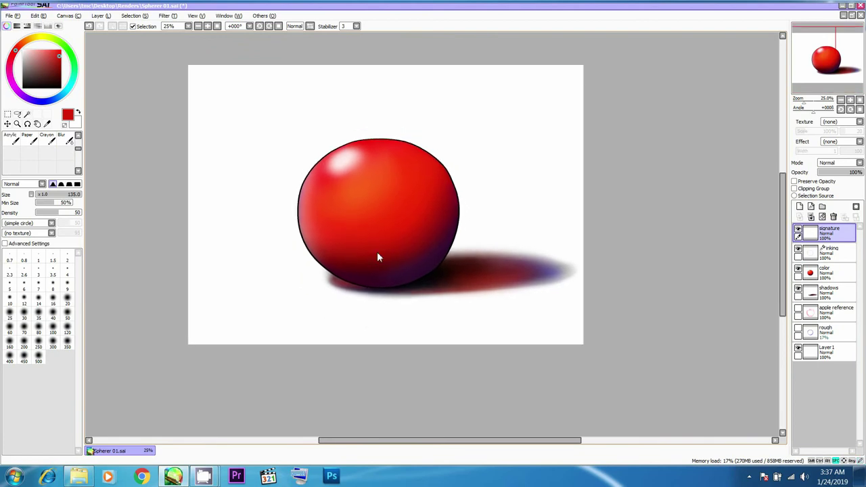
scroll(71, 139, "up", 3)
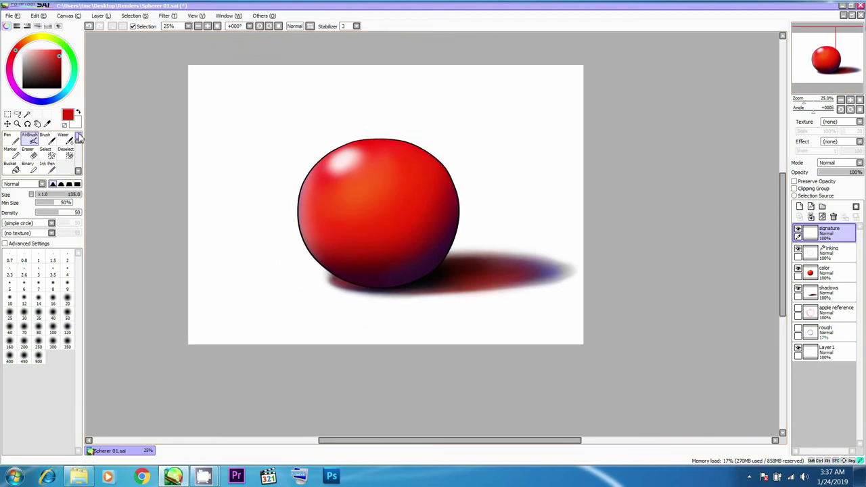
left_click(10, 138)
left_click_drag(49, 69, 7, 112)
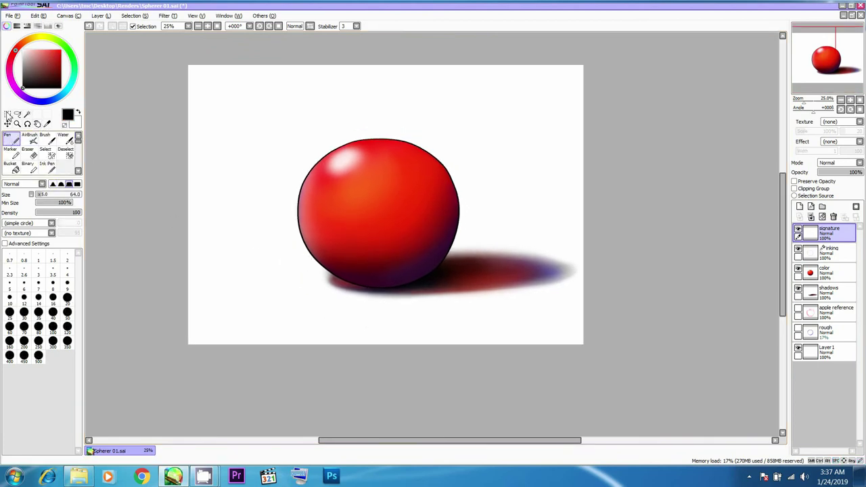
mouse_move(310, 291)
left_mouse_down()
mouse_move(301, 303)
mouse_move(310, 293)
left_mouse_up()
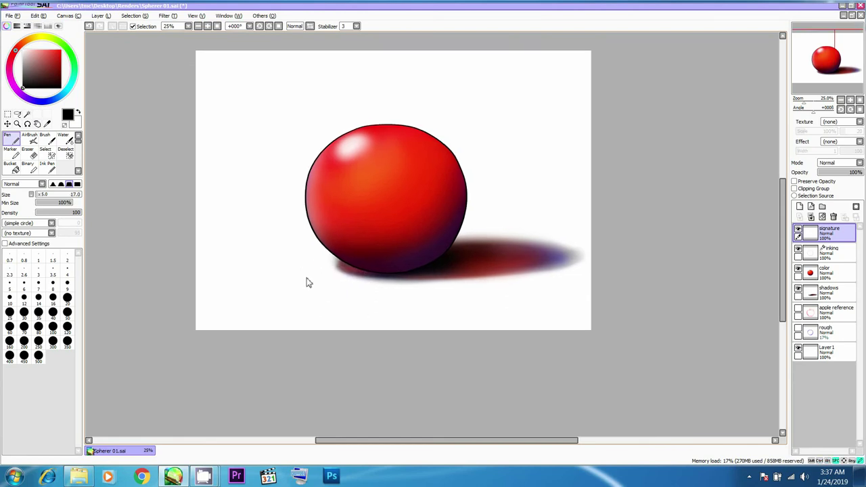
scroll(309, 294, "up", 3)
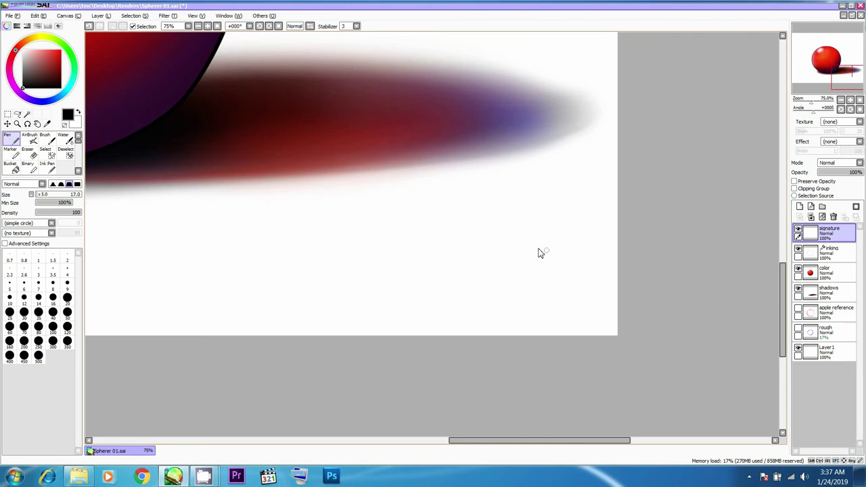
key("bracketleft")
key("bracketleft")
Step: Handwrite the artist's signature in Urdu script below the shadow's right end, undoing and redrawing the long sweeping stroke
mouse_move(521, 233)
left_mouse_down()
mouse_move(501, 238)
mouse_move(498, 231)
mouse_move(472, 261)
left_mouse_up()
mouse_move(497, 215)
left_mouse_down()
mouse_move(468, 235)
mouse_move(328, 285)
left_mouse_up()
left_click(492, 210)
key("ctrl+z")
mouse_move(472, 234)
left_mouse_down()
mouse_move(390, 260)
mouse_move(324, 295)
left_mouse_up()
key("ctrl+z")
left_click_drag(470, 234, 326, 285)
key("ctrl+z")
key("ctrl+z")
left_click_drag(474, 241, 367, 282)
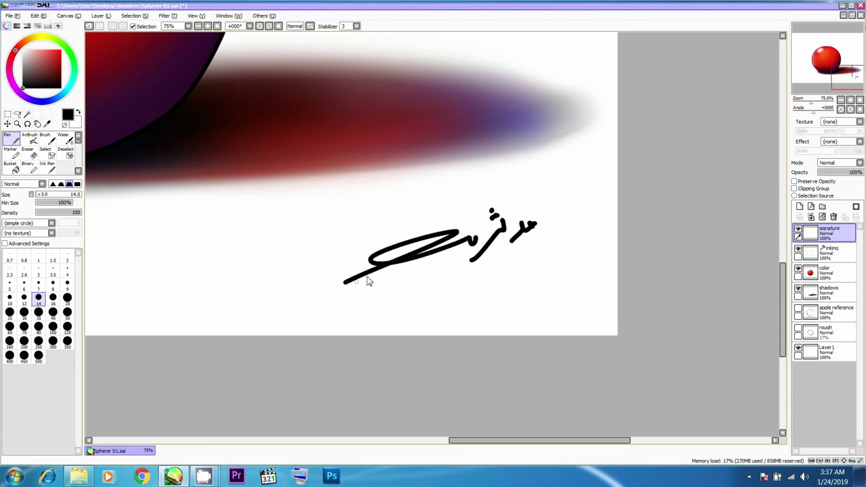
Step: Add the small stroke above the signature and underline it with a long rising line that hooks back at its right end
left_click_drag(443, 206, 420, 237)
left_click_drag(352, 308, 456, 319)
key("ctrl+z")
left_click_drag(345, 305, 577, 253)
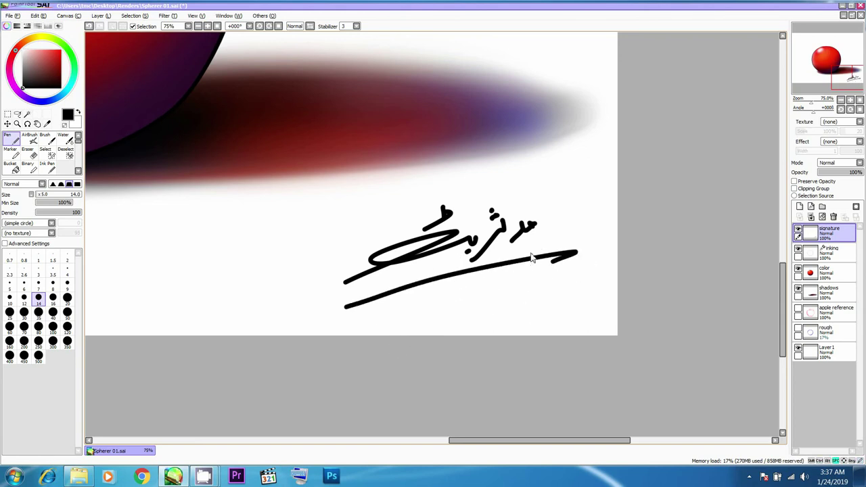
Step: Handwrite the date 23/1/2019 in Urdu numerals beneath the signature's underline with the pen at size 5
key("space")
left_click_drag(500, 246, 503, 229)
left_click_drag(451, 256, 456, 267)
key("space")
mouse_move(395, 285)
left_mouse_down()
mouse_move(381, 279)
mouse_move(386, 292)
mouse_move(427, 289)
left_mouse_up()
key("ctrl+z")
key("bracketright")
key("bracketright")
key("bracketright")
key("bracketright")
key("bracketright")
key("bracketright")
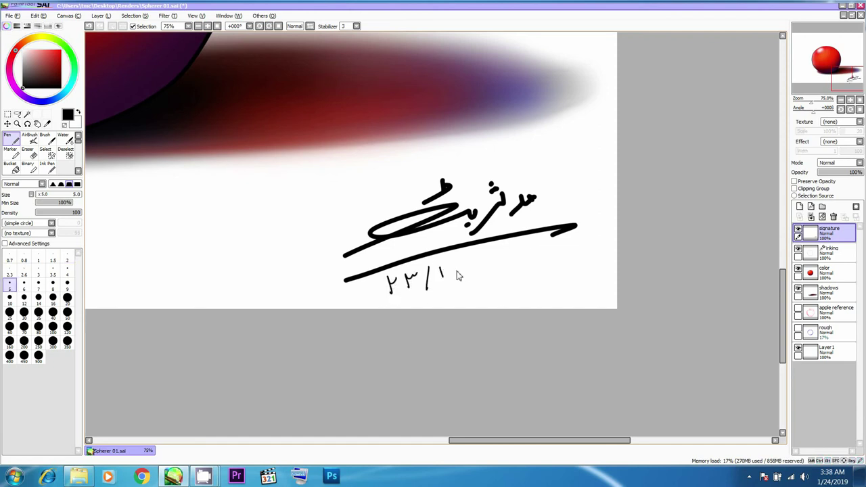
mouse_move(468, 259)
left_mouse_down()
mouse_move(462, 285)
mouse_move(485, 286)
left_mouse_up()
mouse_move(507, 256)
left_mouse_down()
mouse_move(506, 274)
mouse_move(526, 254)
mouse_move(522, 268)
left_mouse_up()
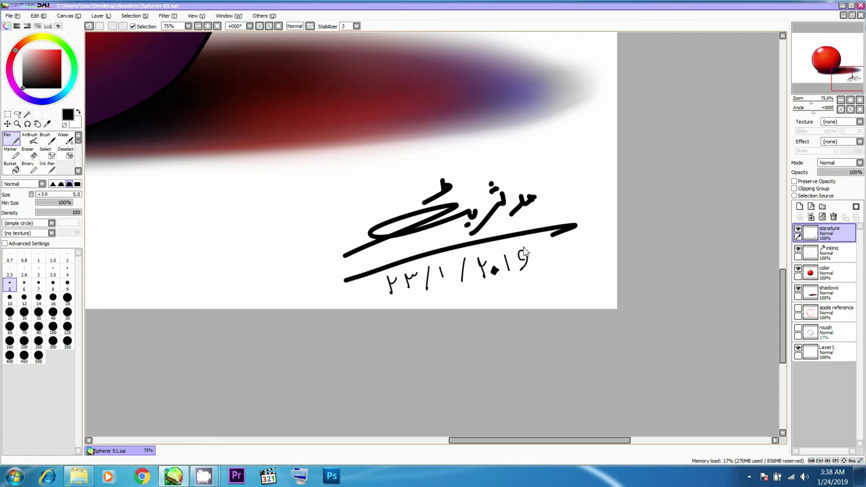
Step: Transform the signature layer to shrink the signature and date and position them below the shadow's right end
scroll(524, 252, "down", 5)
scroll(519, 244, "up", 4)
scroll(516, 239, "up", 1)
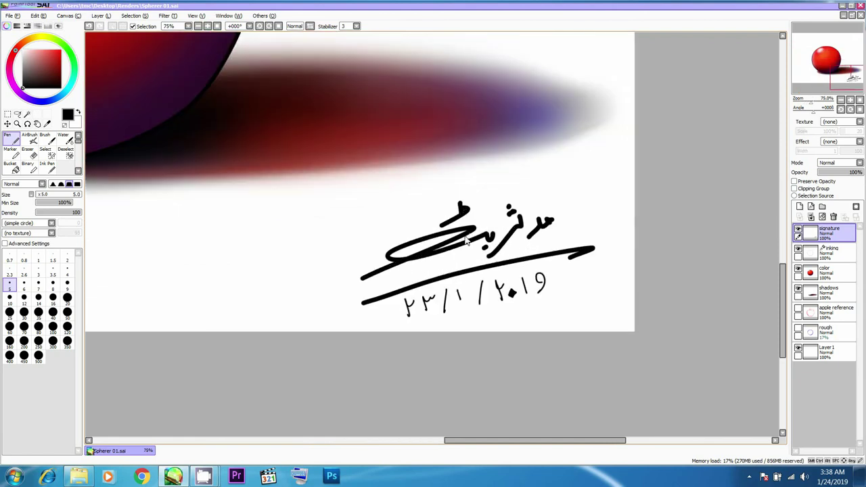
key("ctrl+t")
left_click_drag(361, 205, 478, 284)
mouse_move(530, 284)
left_mouse_down()
mouse_move(533, 233)
mouse_move(535, 244)
left_mouse_up()
key("Return")
scroll(518, 242, "down", 1)
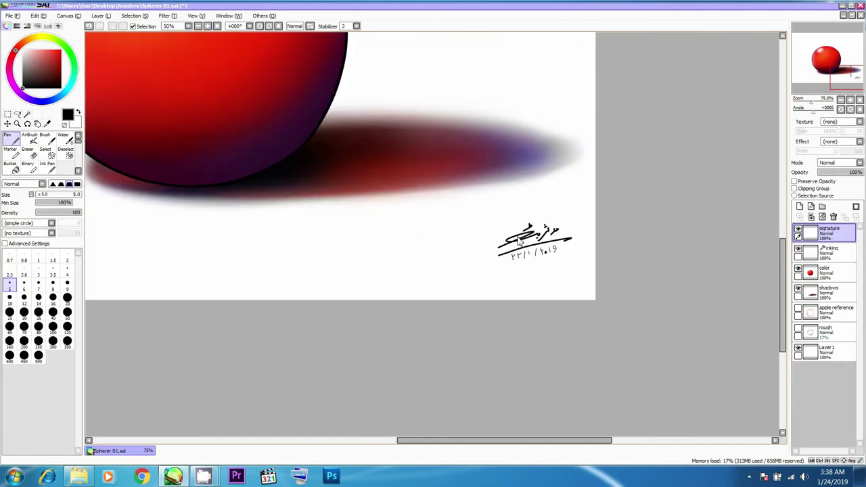
scroll(519, 242, "down", 1)
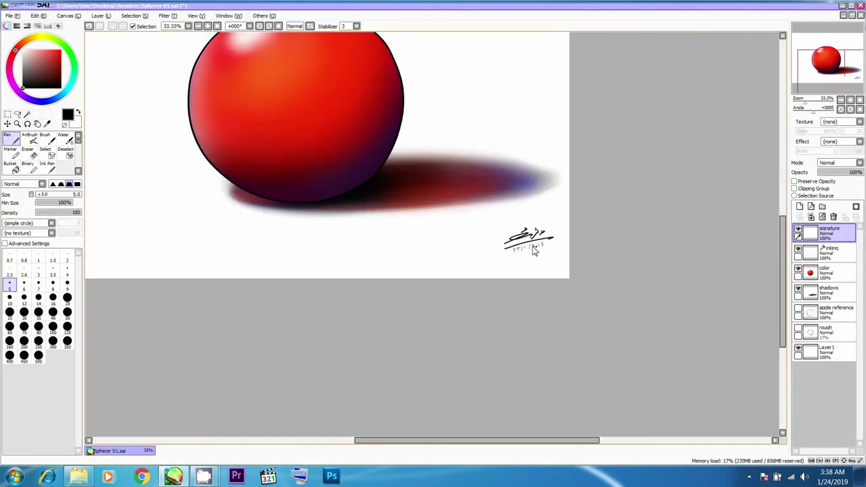
Step: Shrink the signature and date a little more and move them closer to the canvas's lower-right corner
scroll(534, 250, "up", 5)
key("ctrl+t")
left_click_drag(366, 140, 422, 160)
left_click_drag(561, 204, 580, 272)
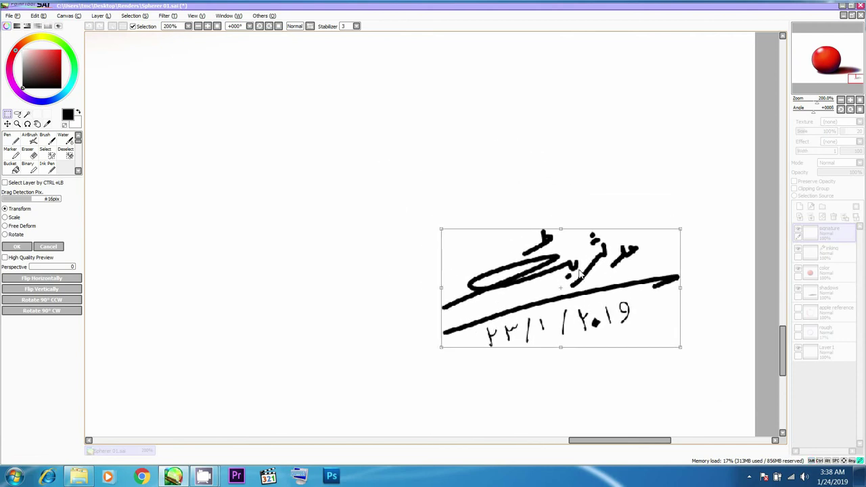
key("Return")
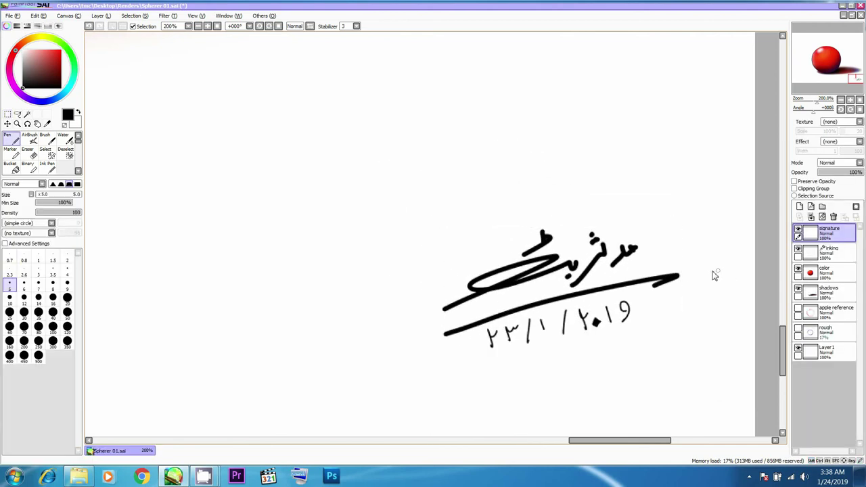
scroll(682, 269, "down", 2)
scroll(682, 269, "down", 2)
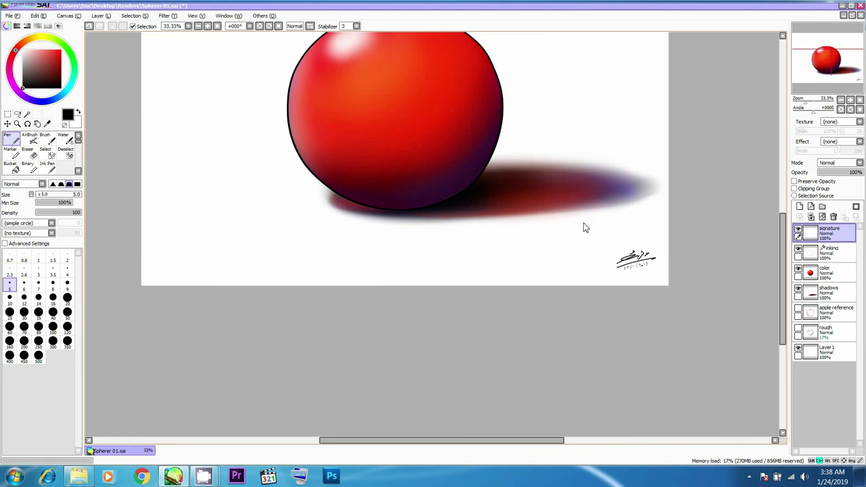
Step: Save the signed canvas and export it as a JPEG with the default settings, overwriting Spherer 01.jpg in the Renders folder
left_click(15, 14)
mouse_move(37, 95)
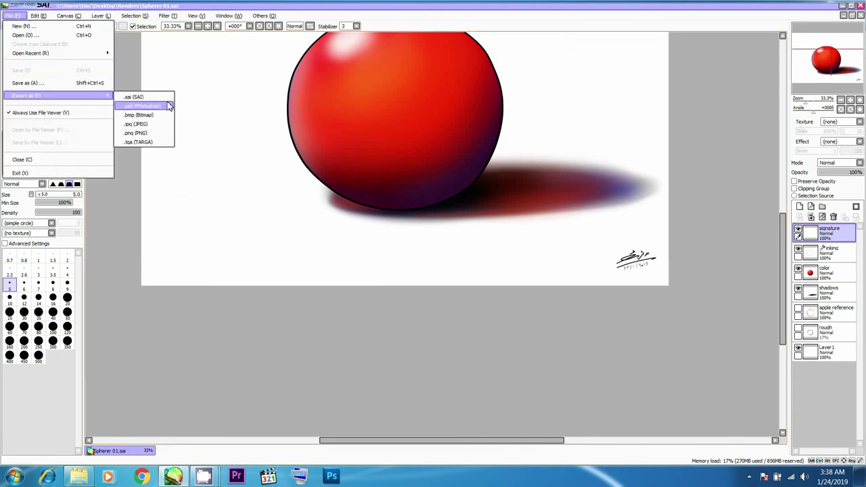
left_click(162, 124)
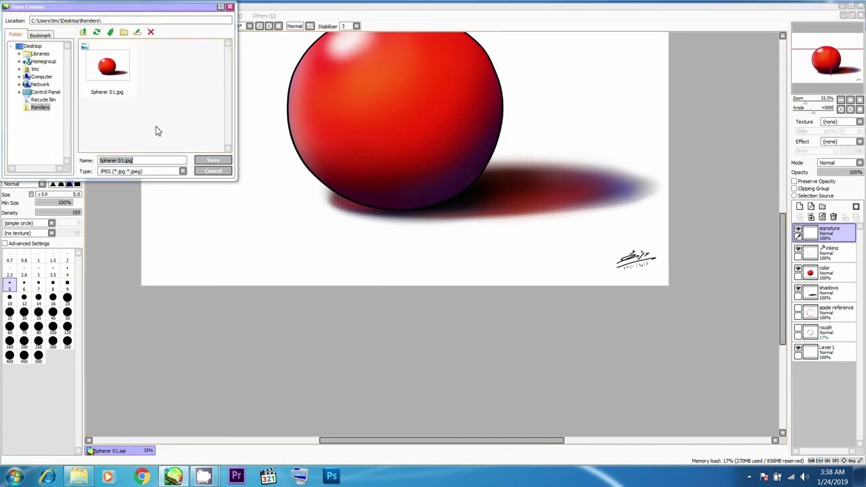
left_click(214, 161)
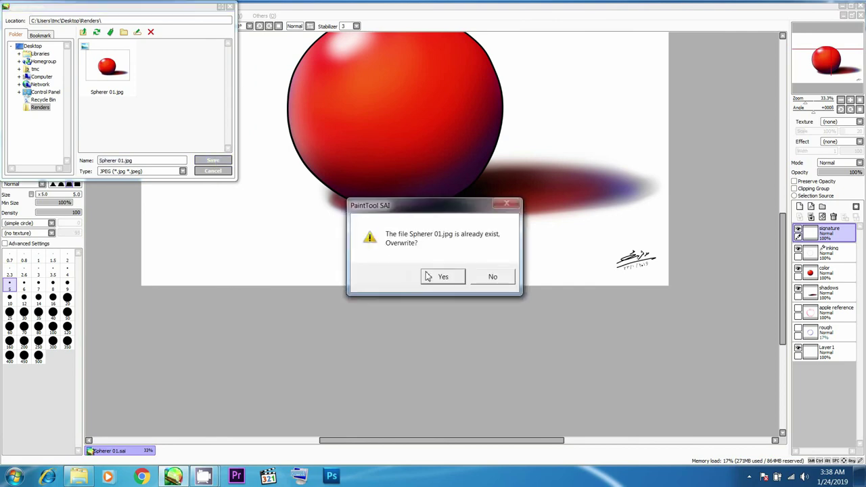
left_click(445, 281)
left_click(328, 257)
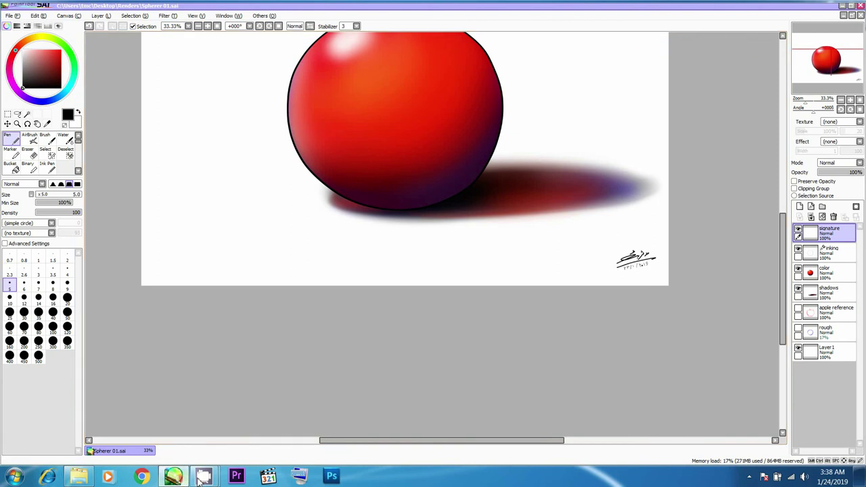
Step: Switch to Windows Explorer, view the updated Spherer 01 JPEG in the Renders folder, and close the viewer
scroll(373, 169, "down", 2)
scroll(396, 145, "up", 2)
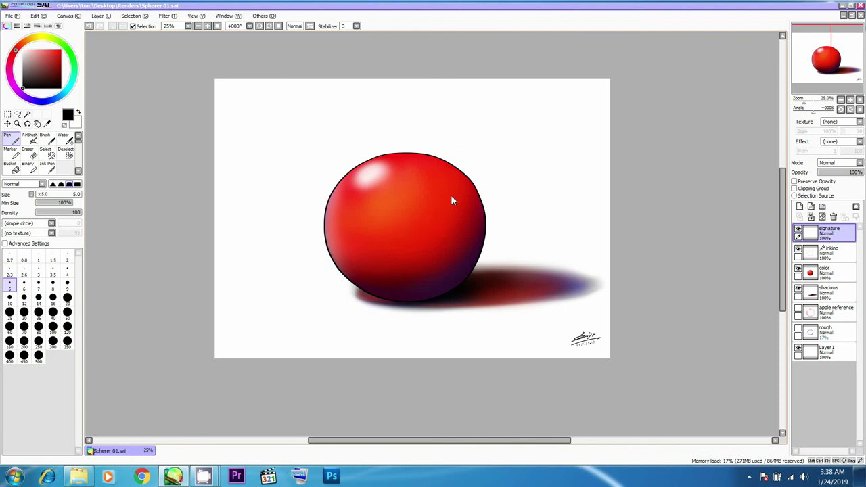
left_click(78, 476)
double_click(166, 86)
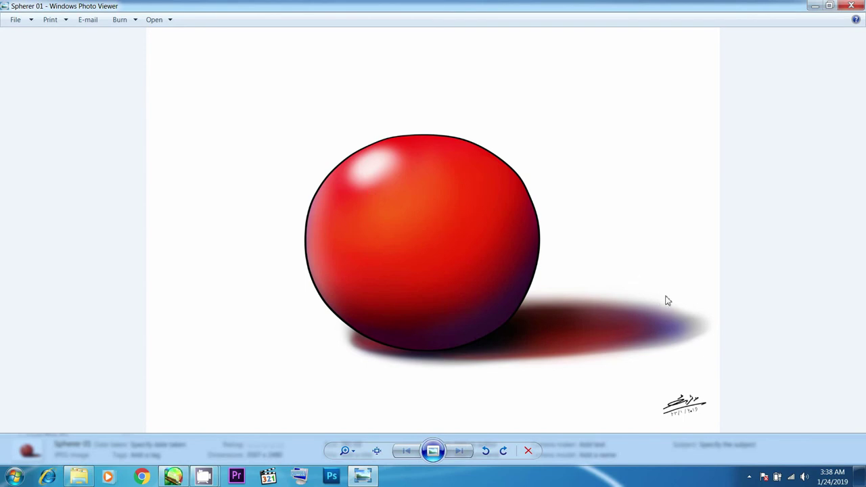
left_click(852, 5)
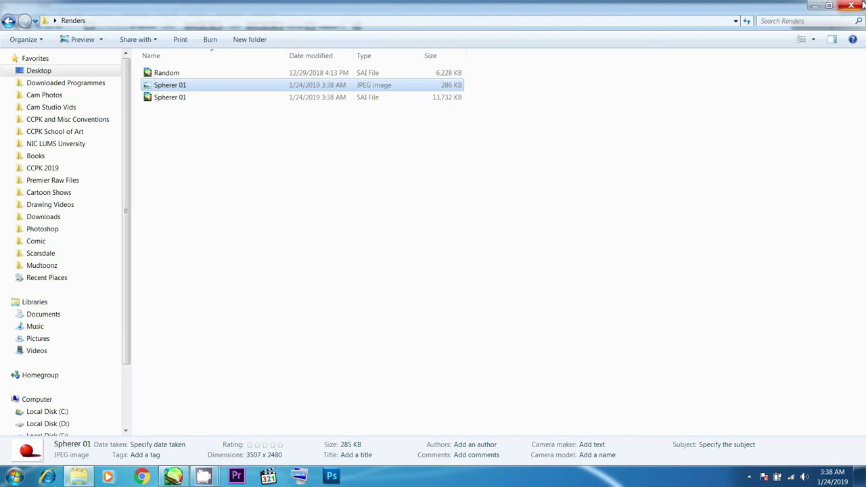
Step: Reopen the signed Spherer 01 JPEG from the Renders folder for a final look
mouse_move(202, 477)
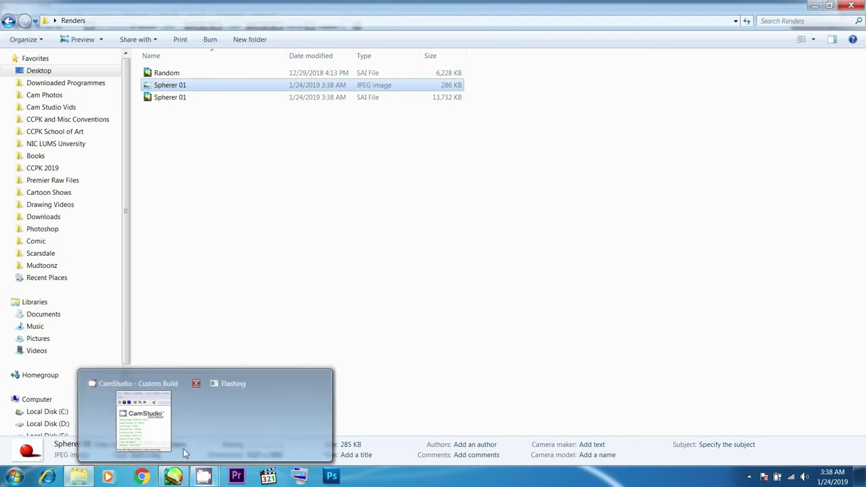
mouse_move(155, 412)
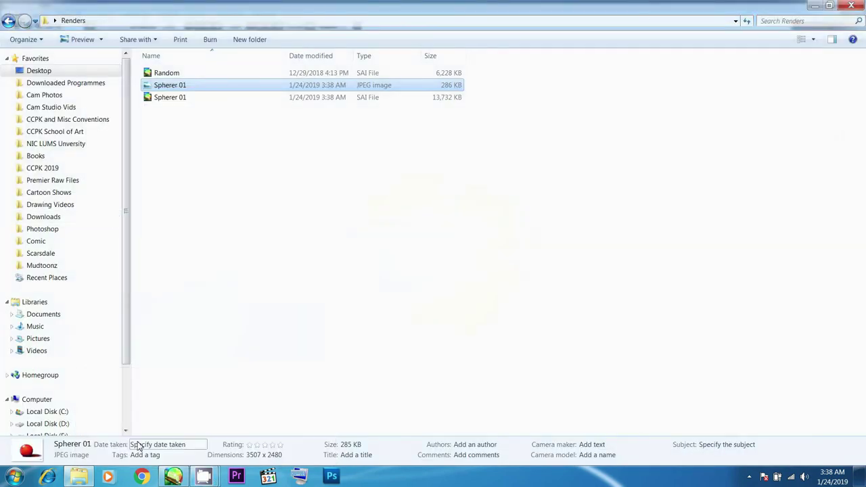
left_click(79, 477)
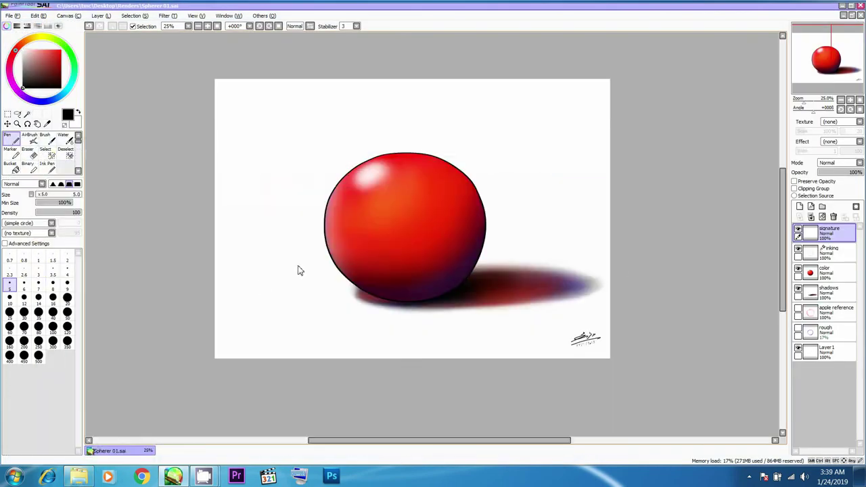
left_click(86, 476)
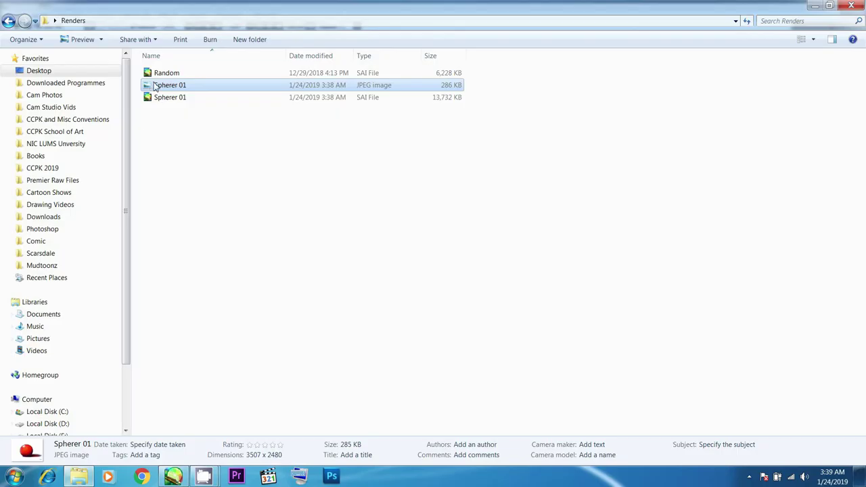
double_click(155, 86)
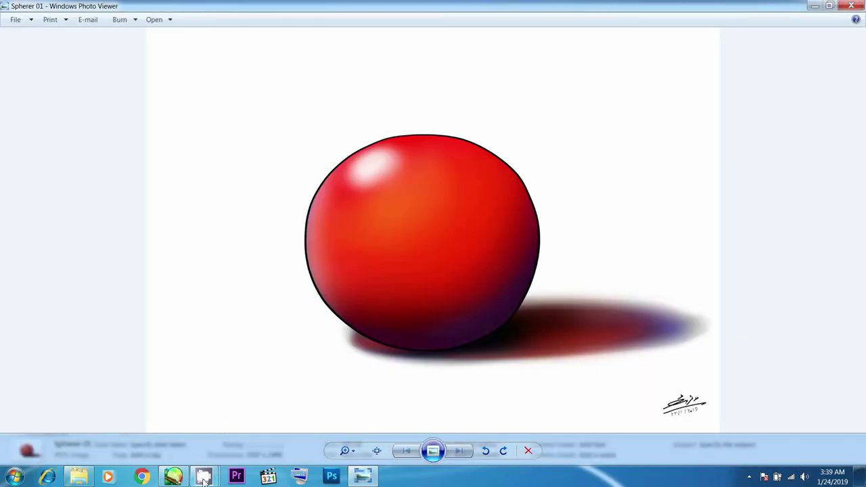